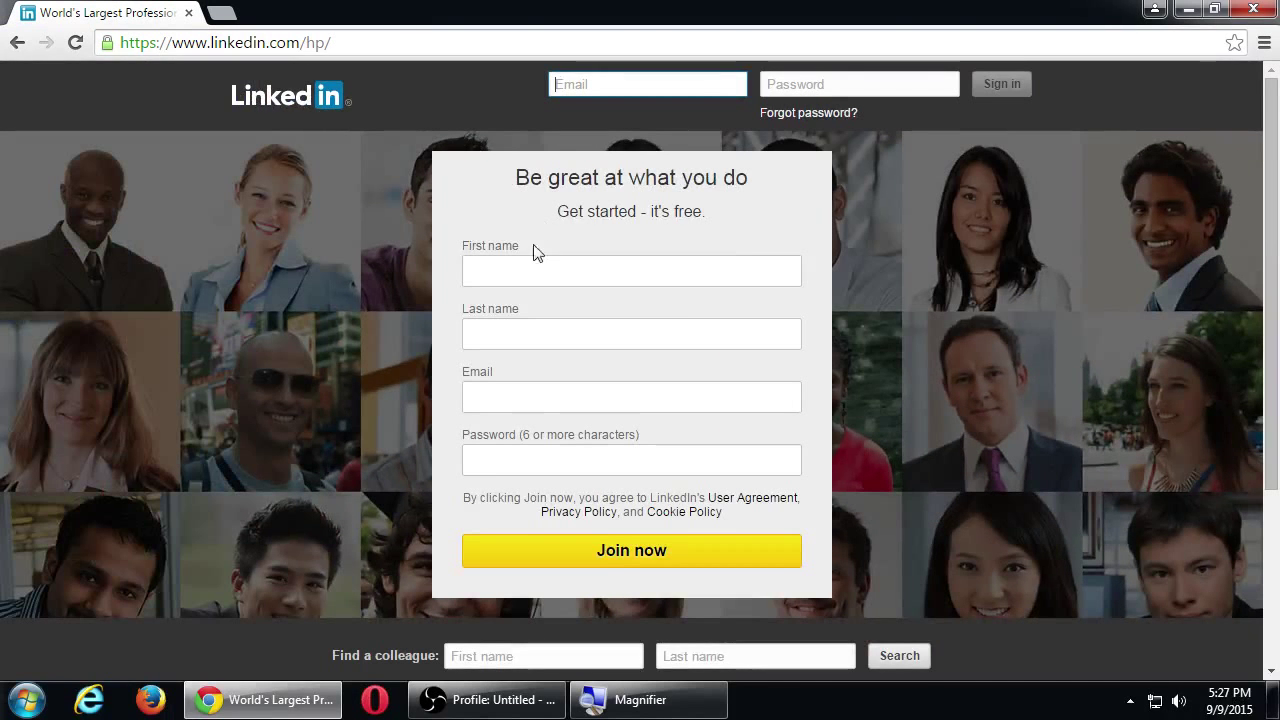
Fill the Join form with the member's first name, last name, e-mail and a password, and submit it.
left_click(288, 278)
key("Tab")
key("Tab")
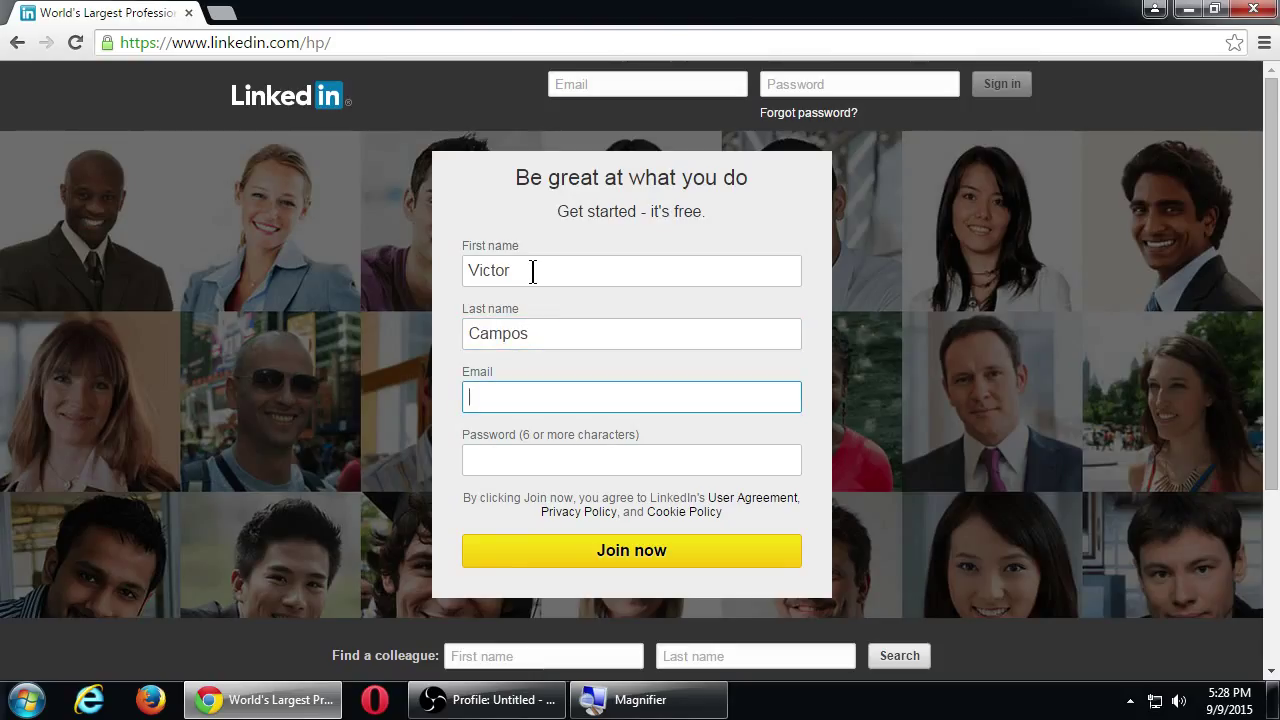
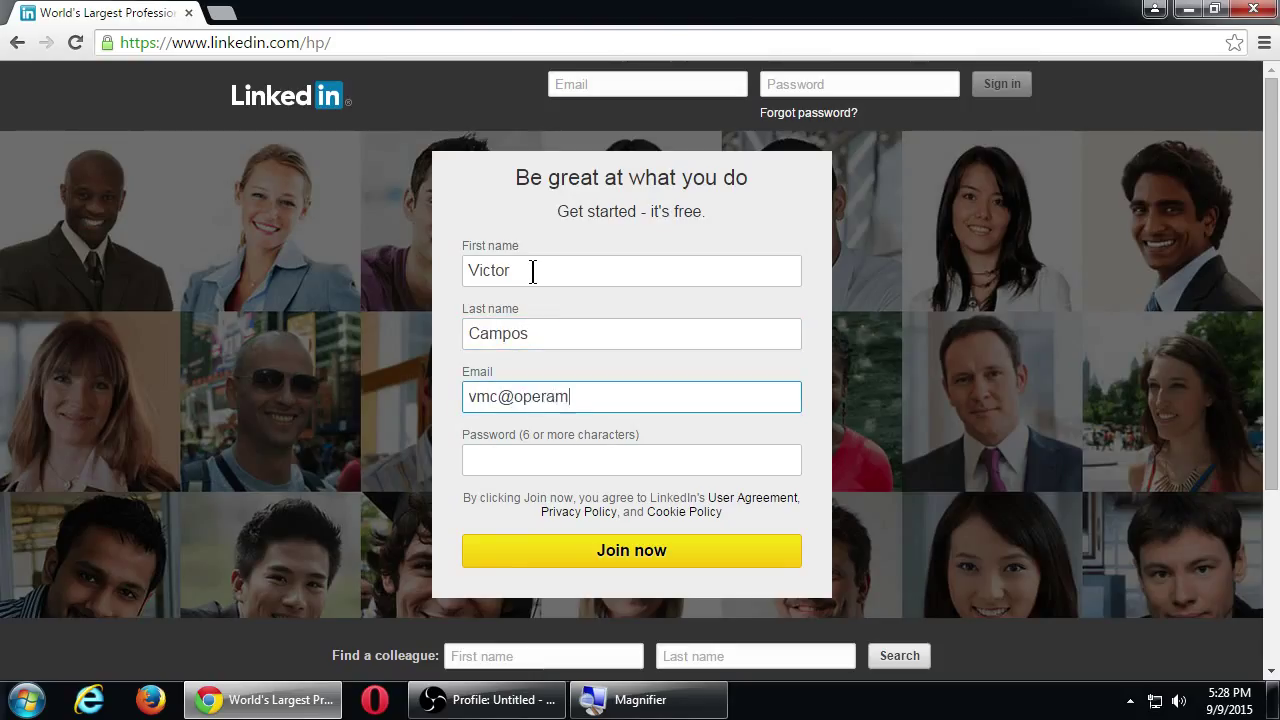
key("Tab")
type("•••••••••••••")
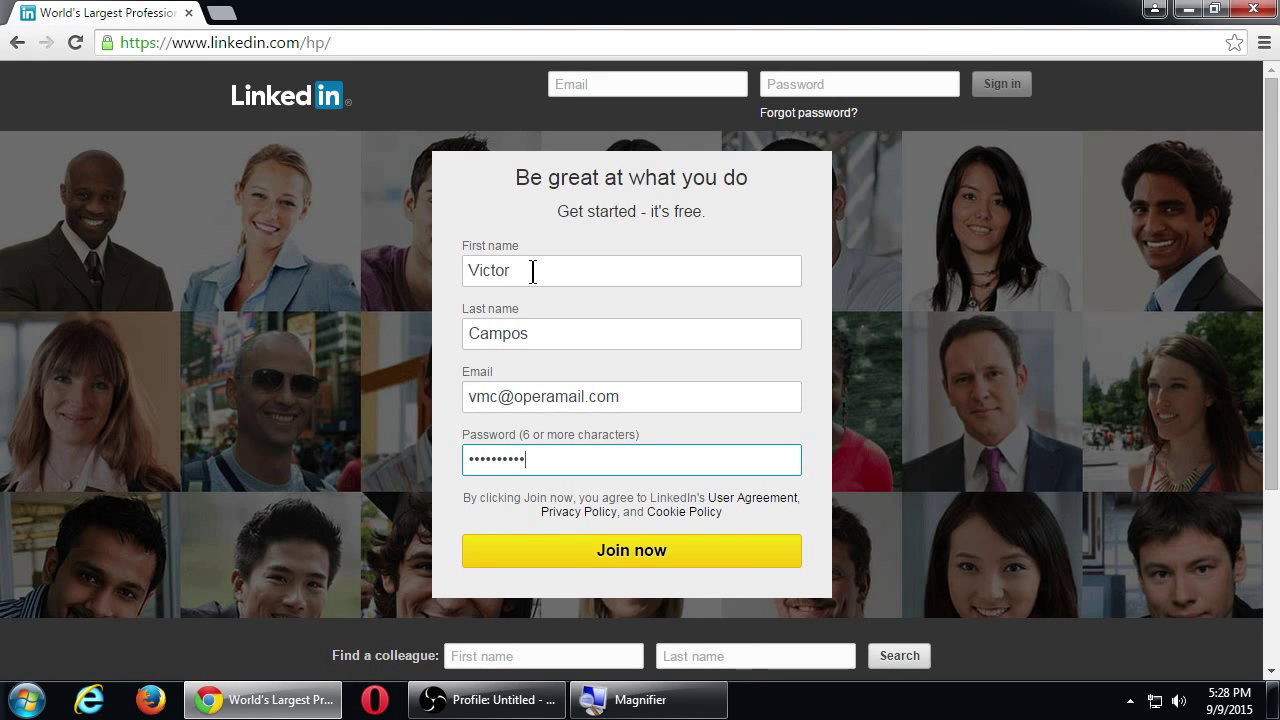
key("Return")
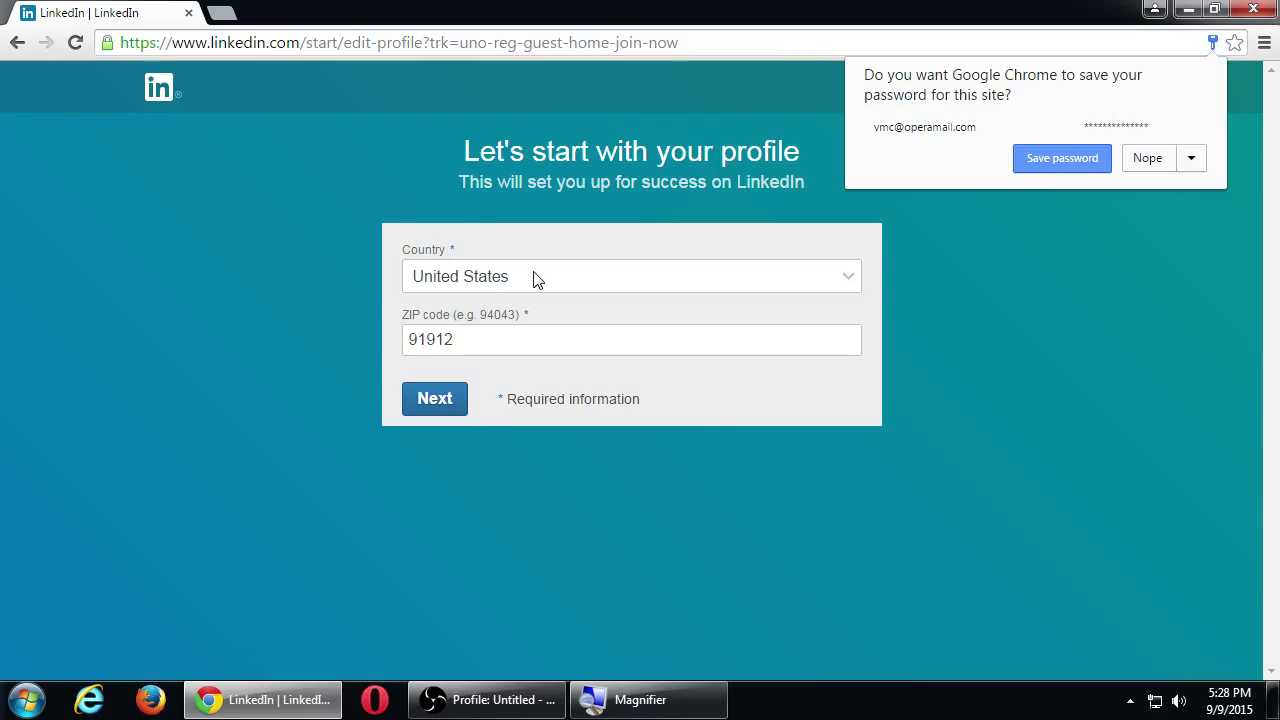
Continue past the Country and ZIP code step with country United States.
left_click(450, 405)
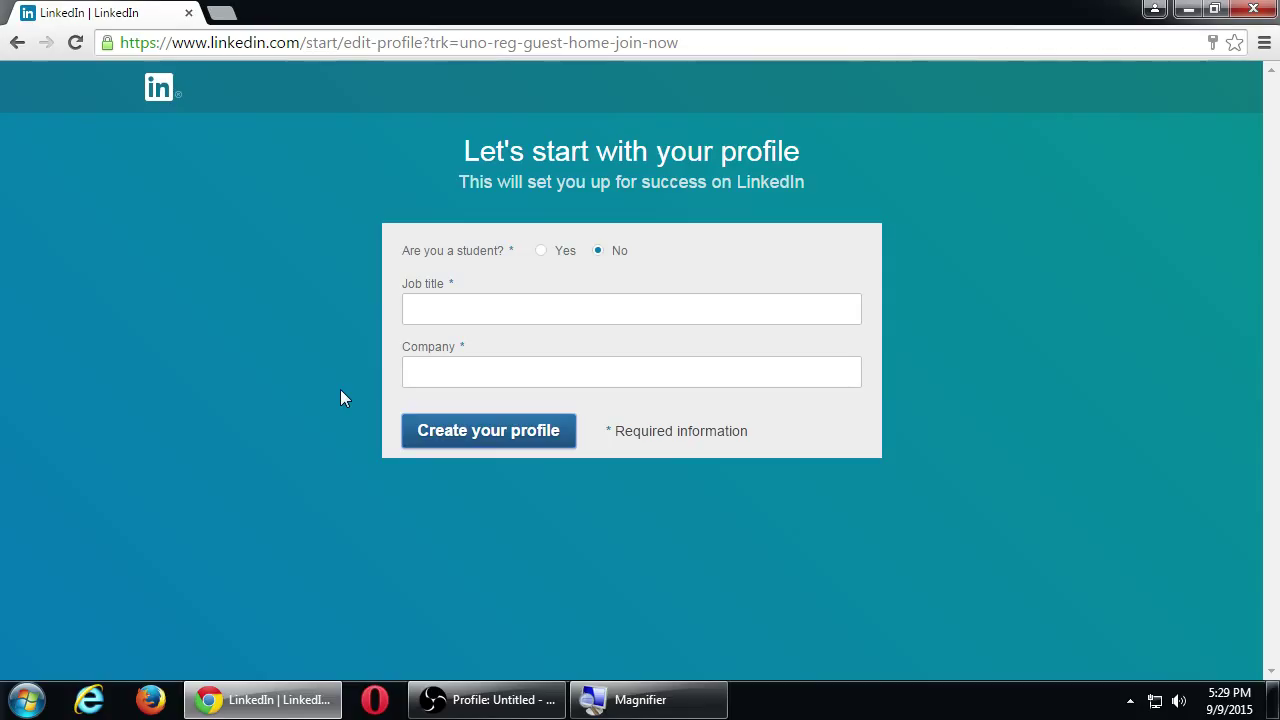
Register as an over-18 student at Southwestern College, 2015 to 2017, and create the profile.
left_click(541, 251)
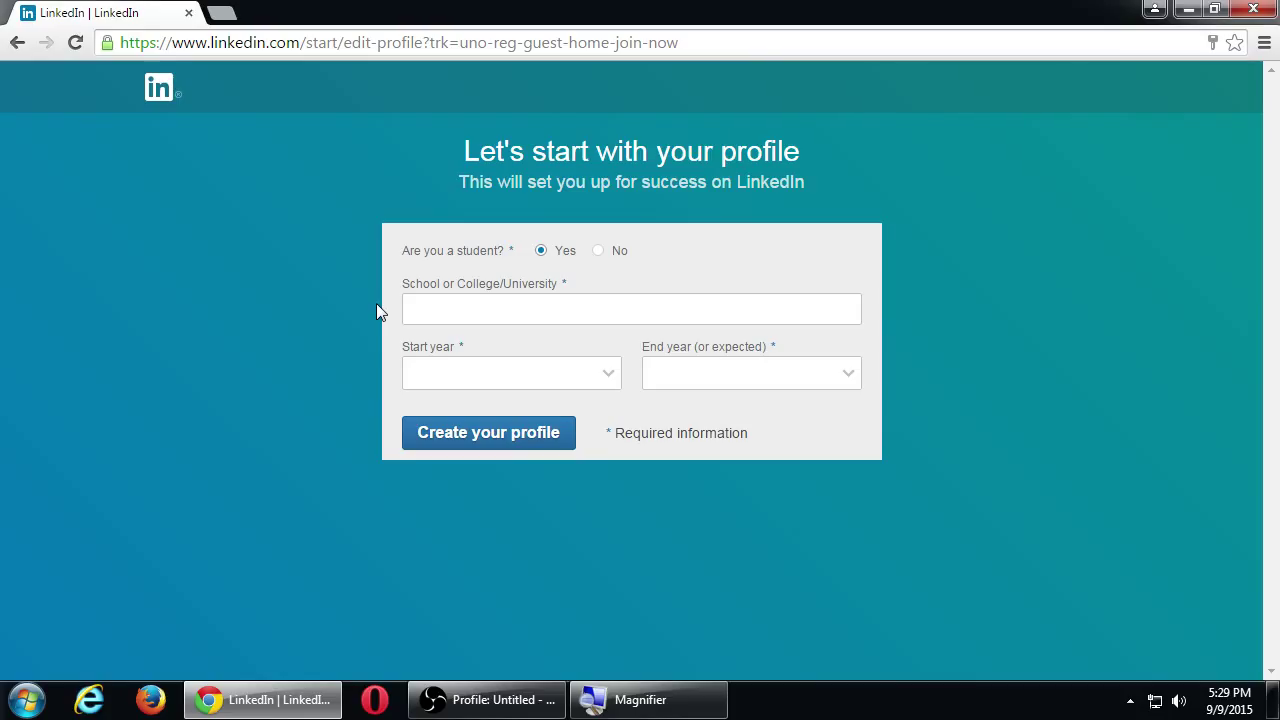
left_click(437, 309)
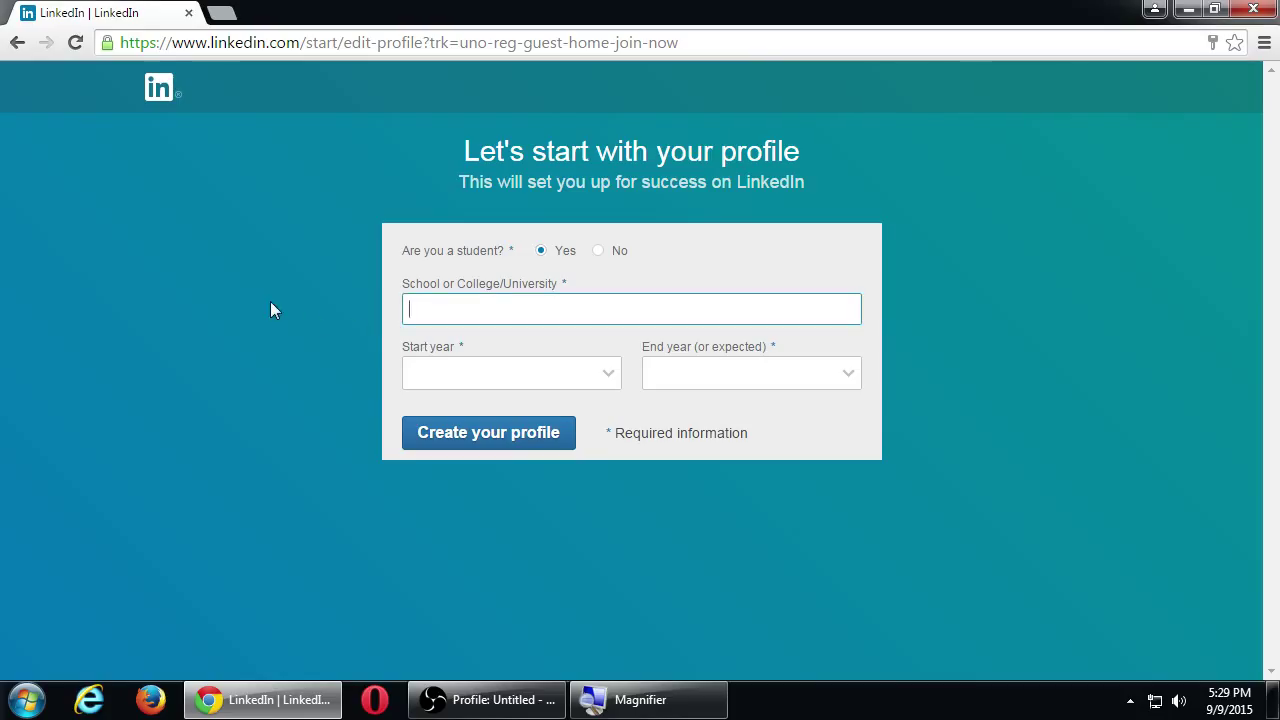
type("Southwestern College")
key("Tab")
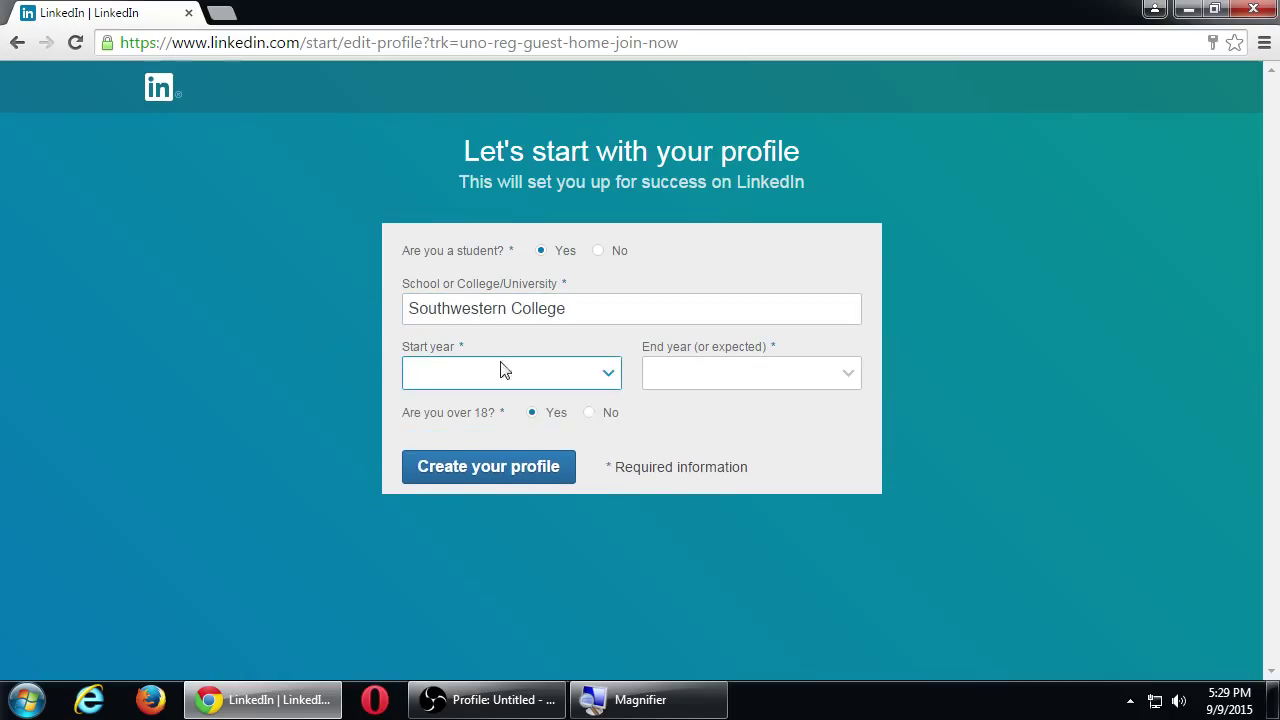
left_click(580, 374)
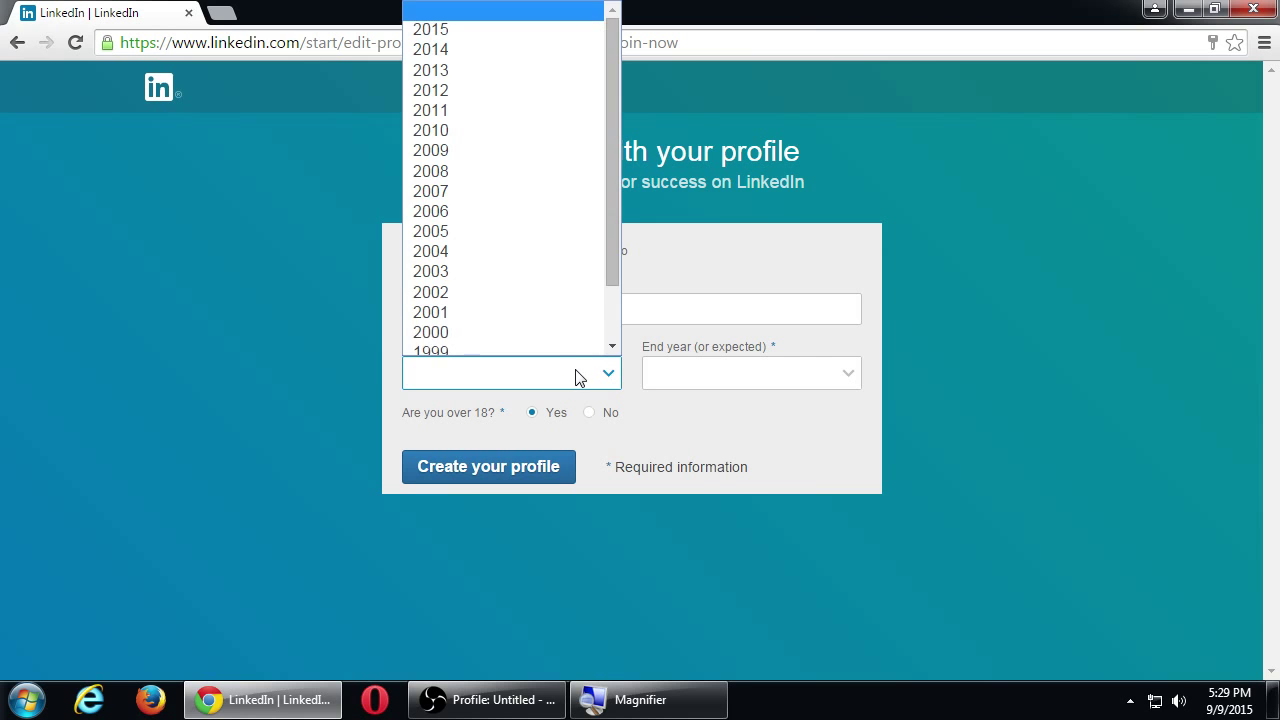
left_click(470, 32)
left_click(812, 377)
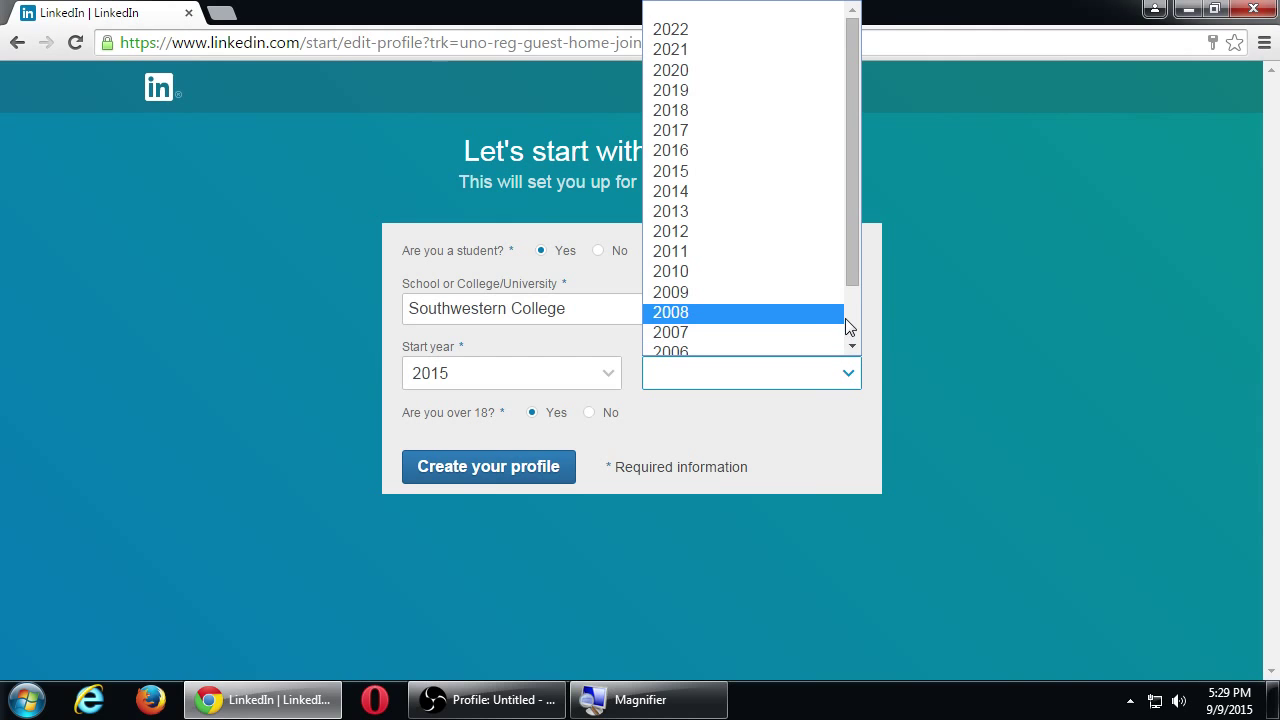
left_click(674, 132)
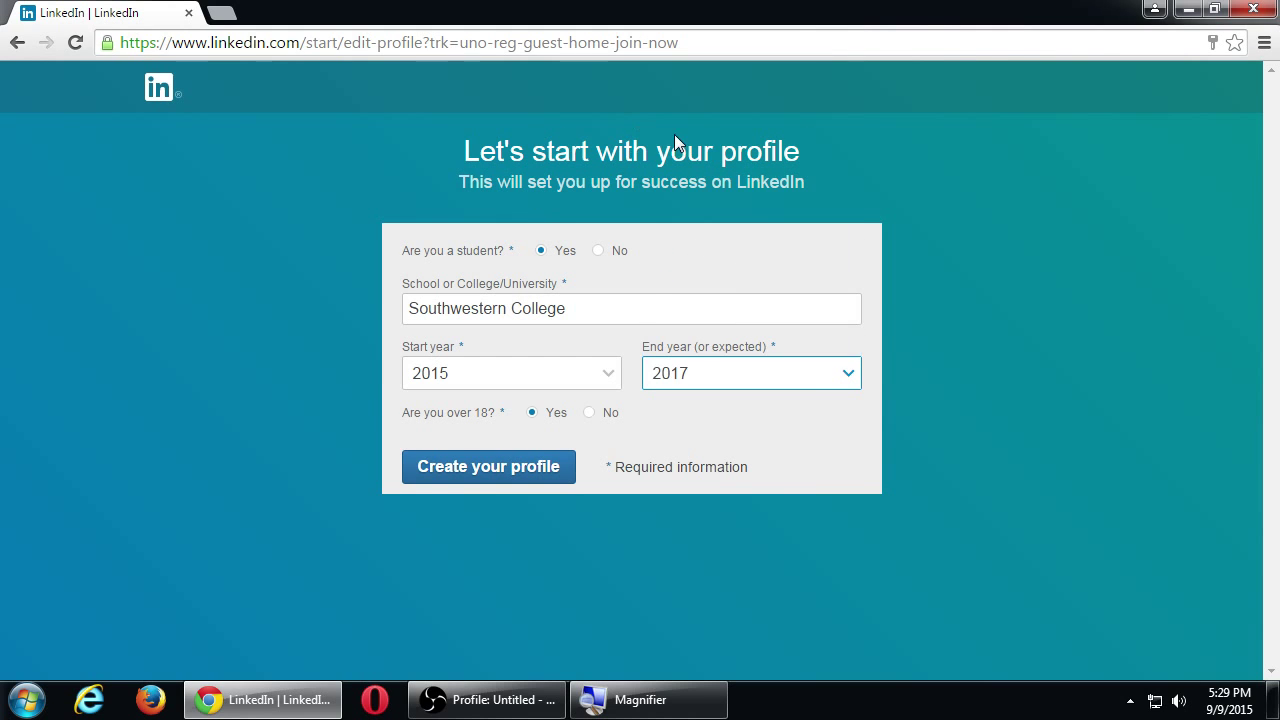
left_click(532, 416)
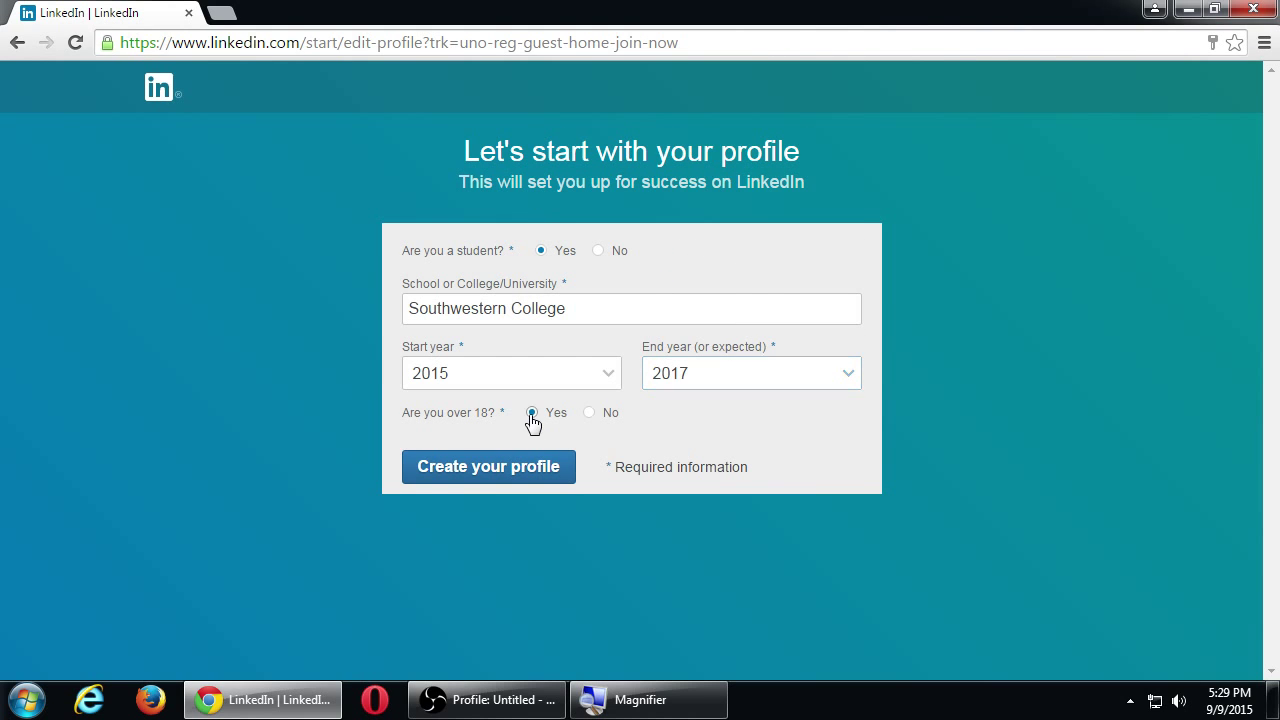
left_click(459, 467)
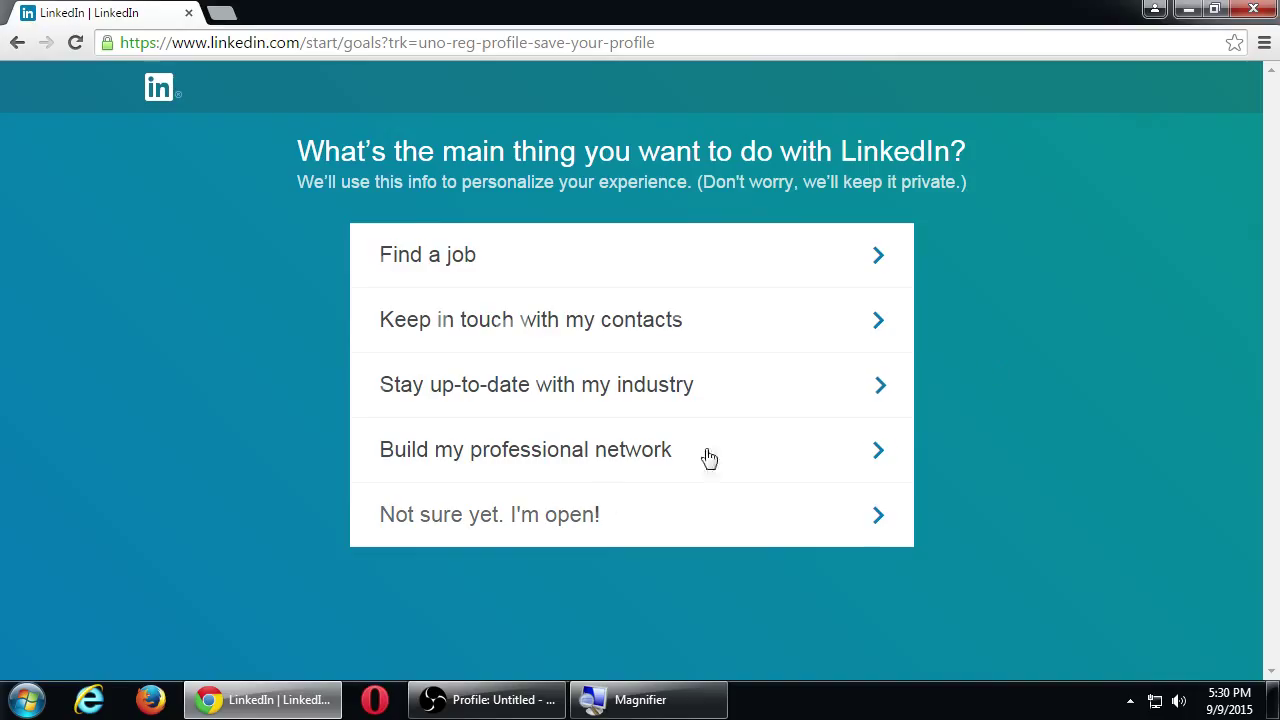
Pick 'Not sure yet. I'm open!' as the main goal for using LinkedIn.
left_click(575, 512)
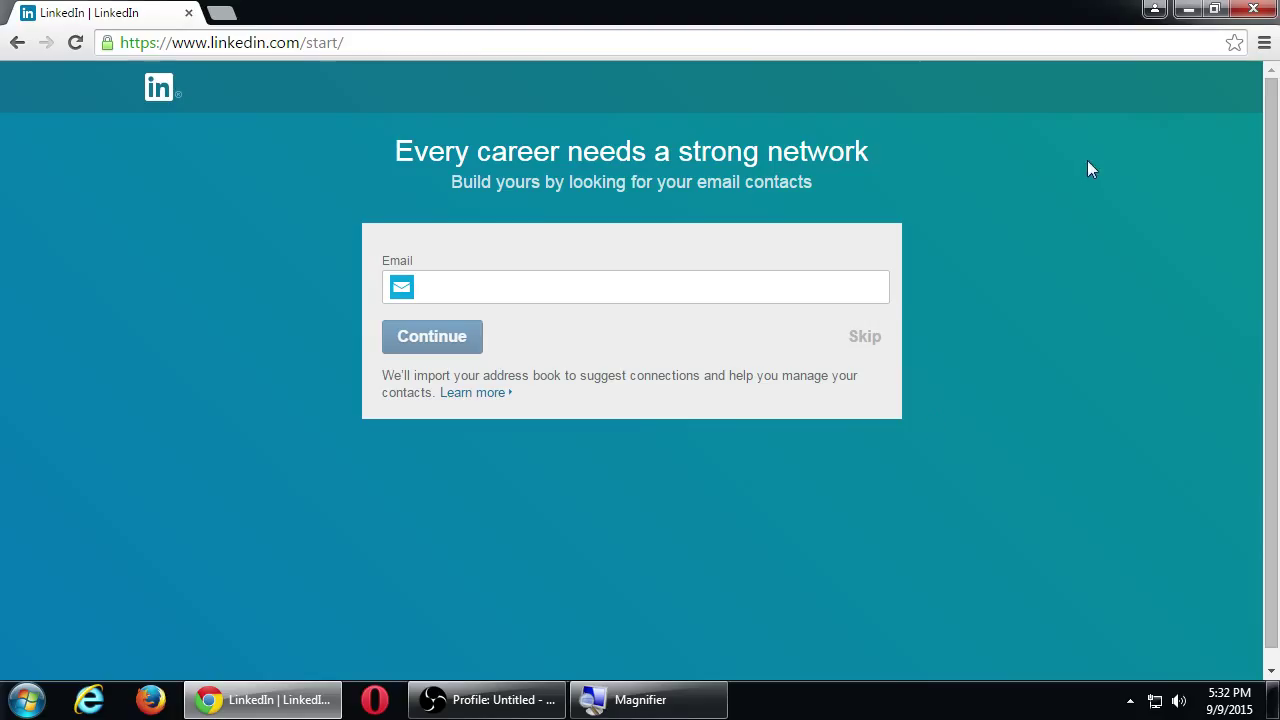
Skip the e-mail contacts import and resend the confirmation e-mail.
left_click(865, 340)
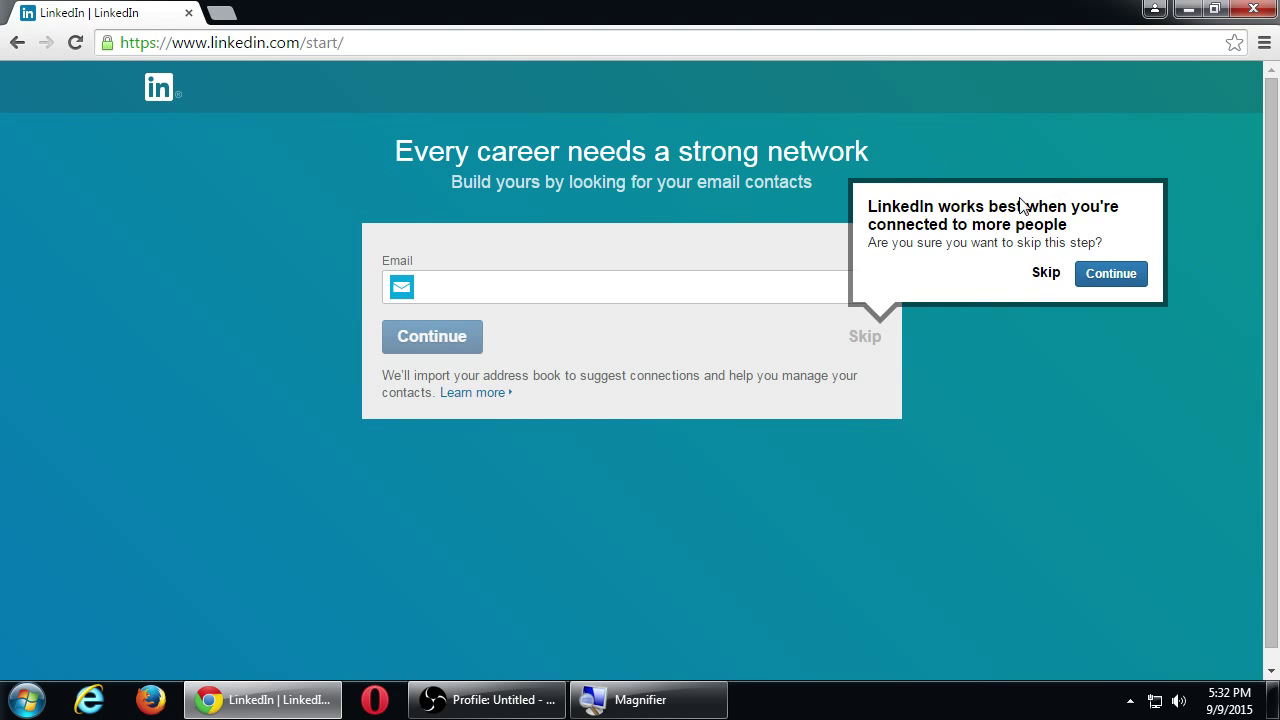
left_click(1045, 273)
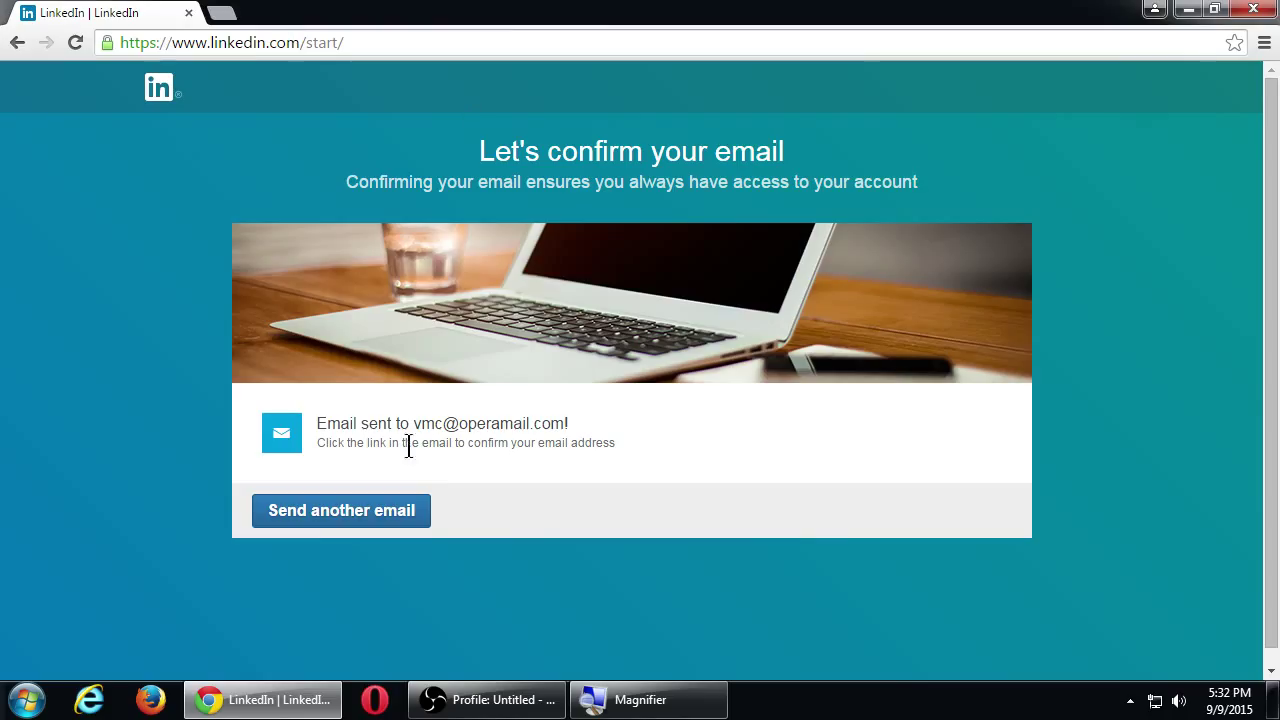
left_click(400, 509)
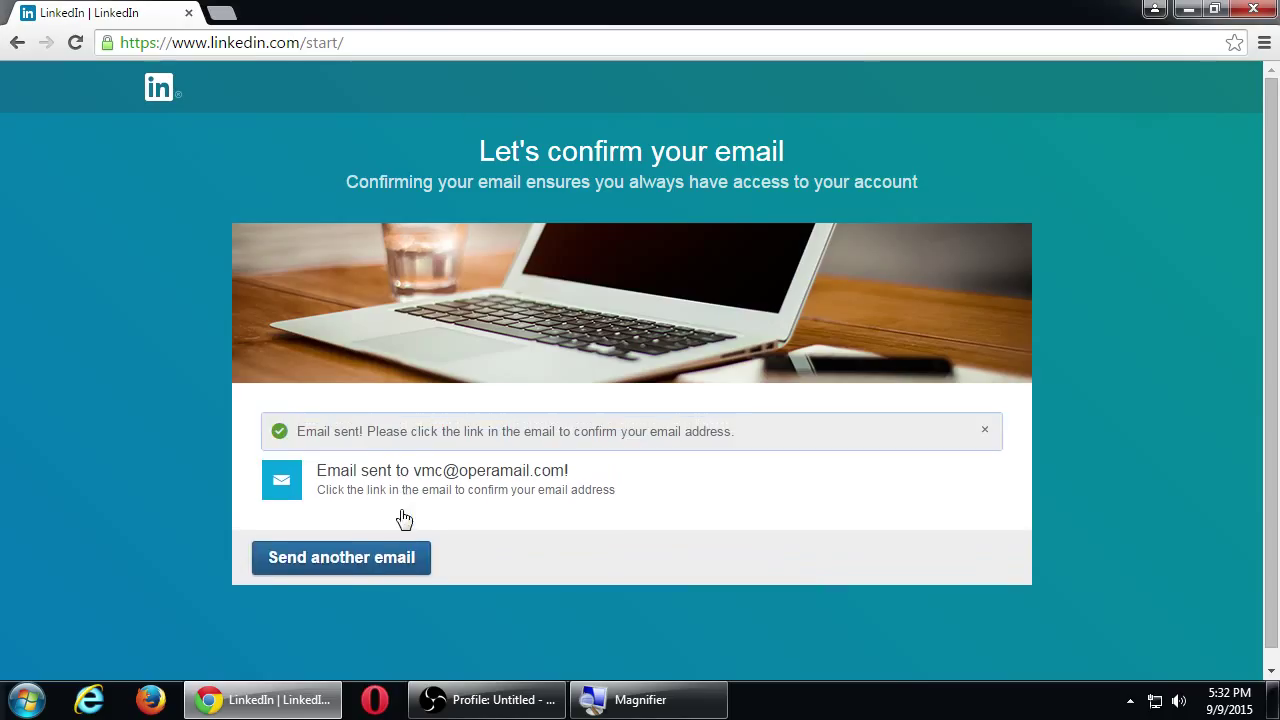
left_click(356, 42)
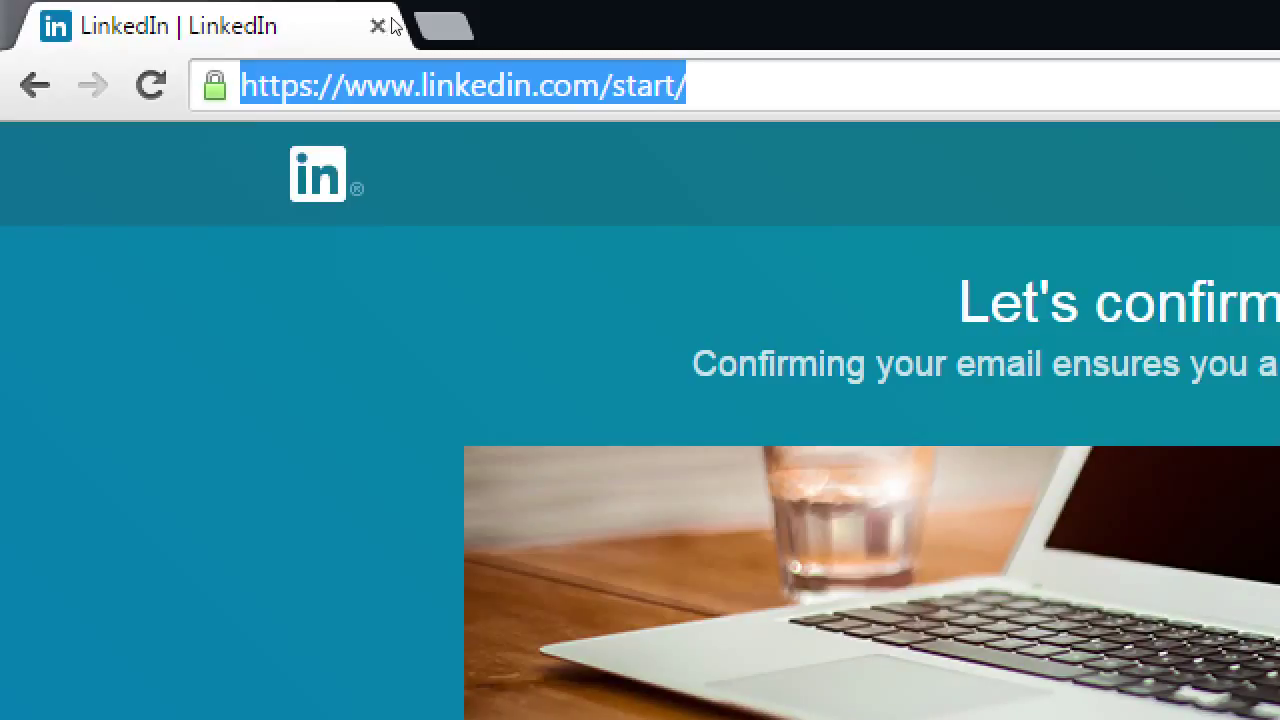
key("End")
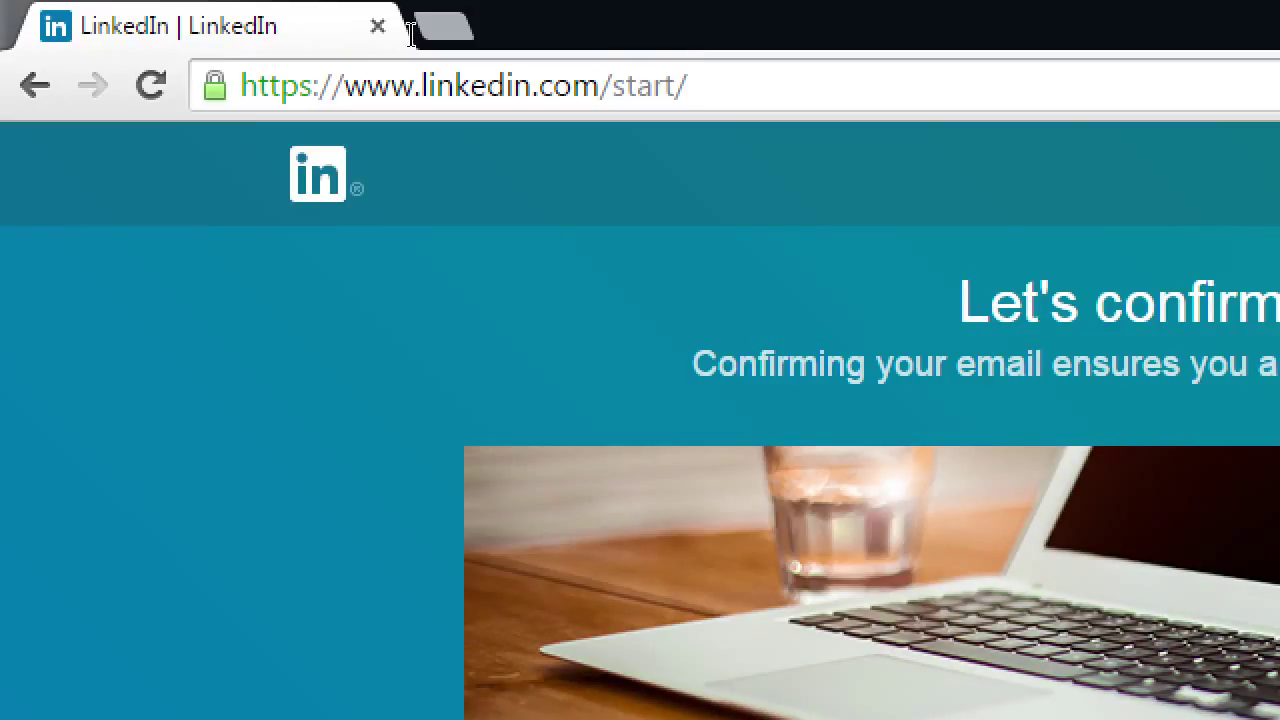
key("BackSpace")
key("BackSpace")
key("BackSpace")
key("BackSpace")
key("BackSpace")
key("BackSpace")
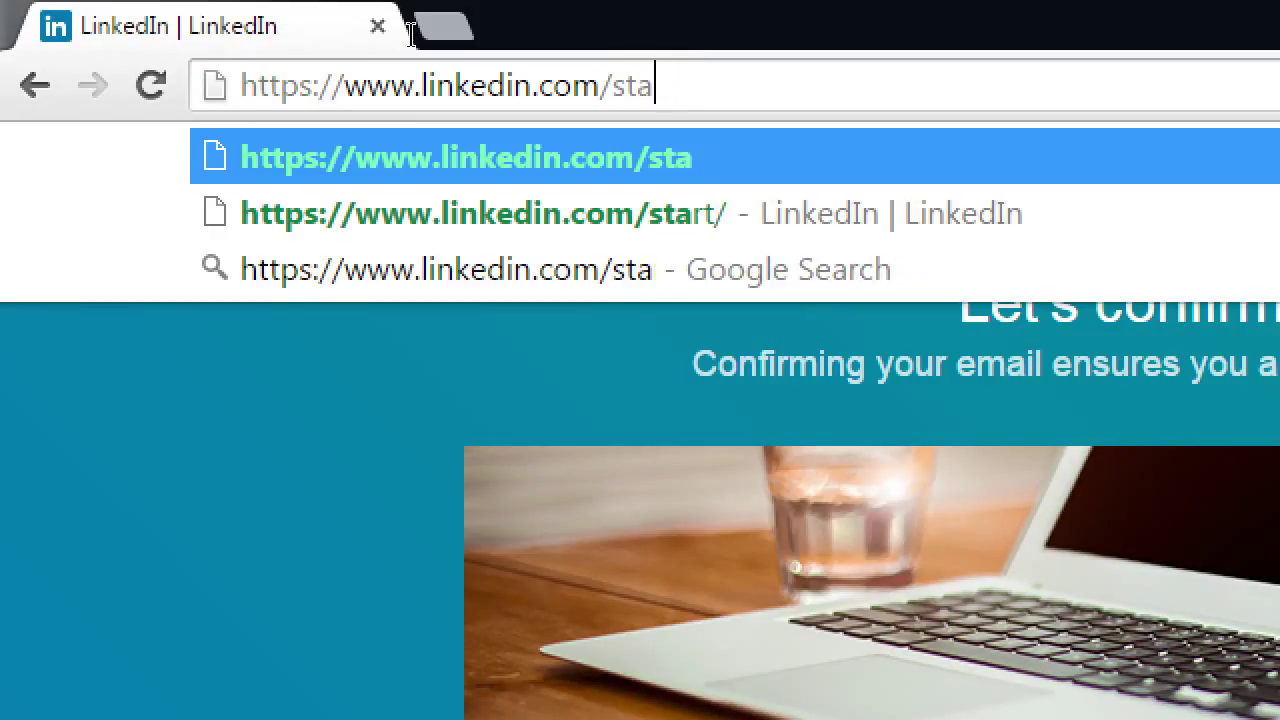
key("Return")
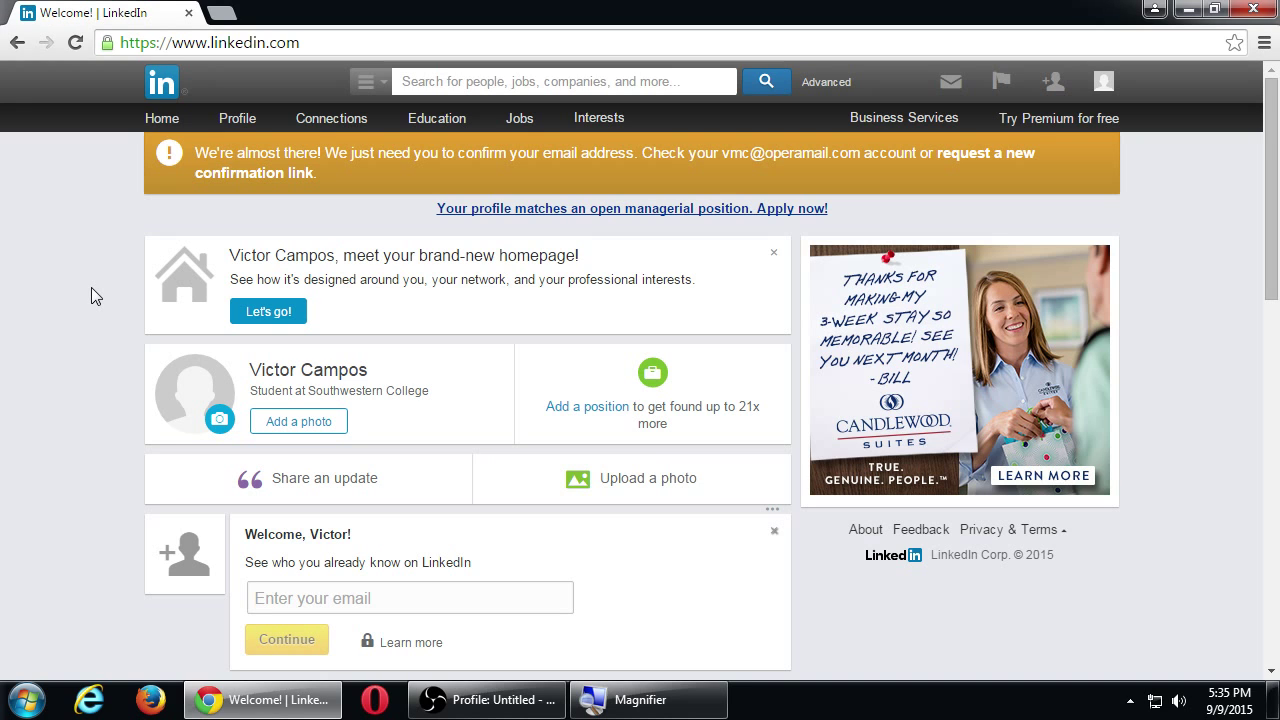
key("super+plus")
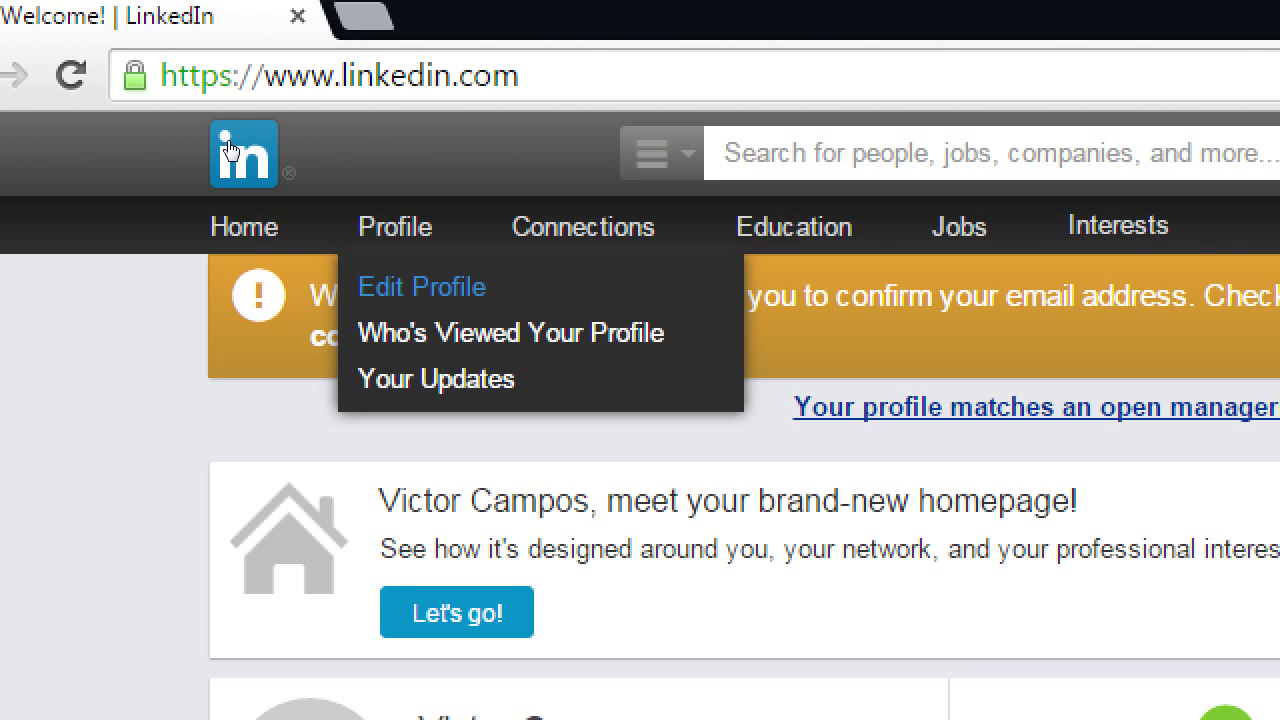
Choose Edit Profile from the Profile menu to open the profile editor.
key("Return")
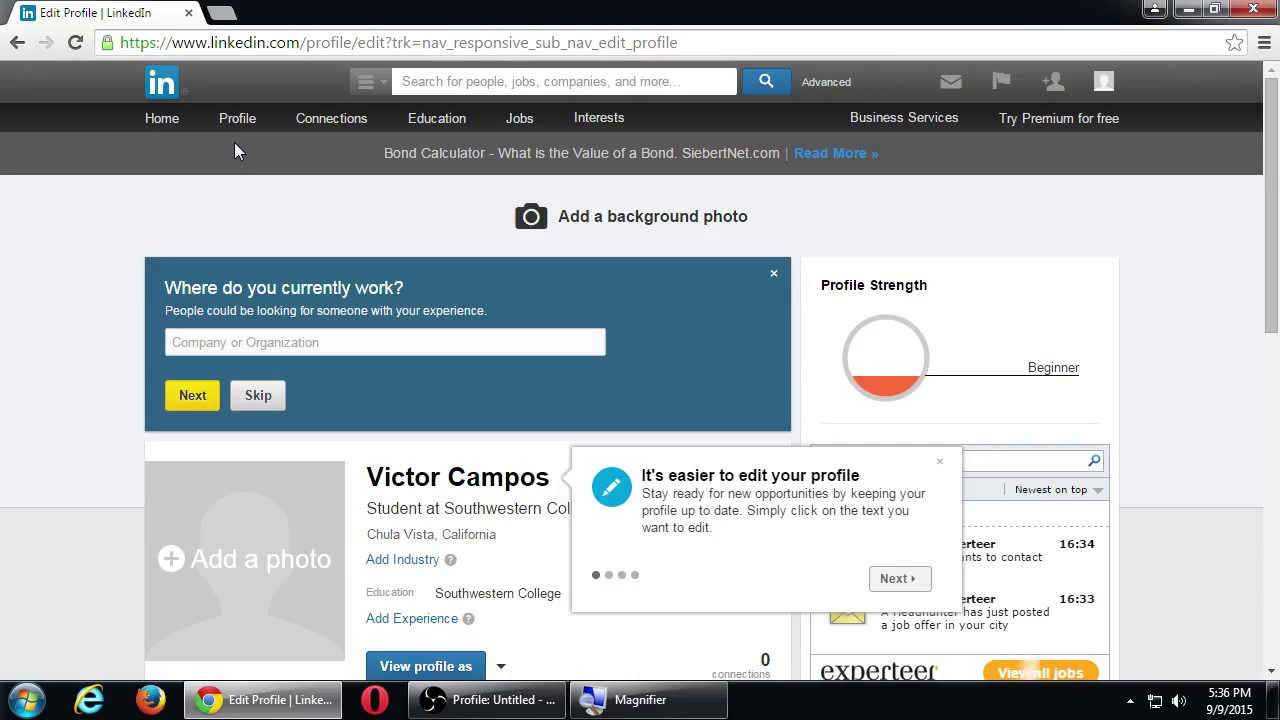
Open a new blank Chrome tab with Ctrl+T.
key("ctrl+t")
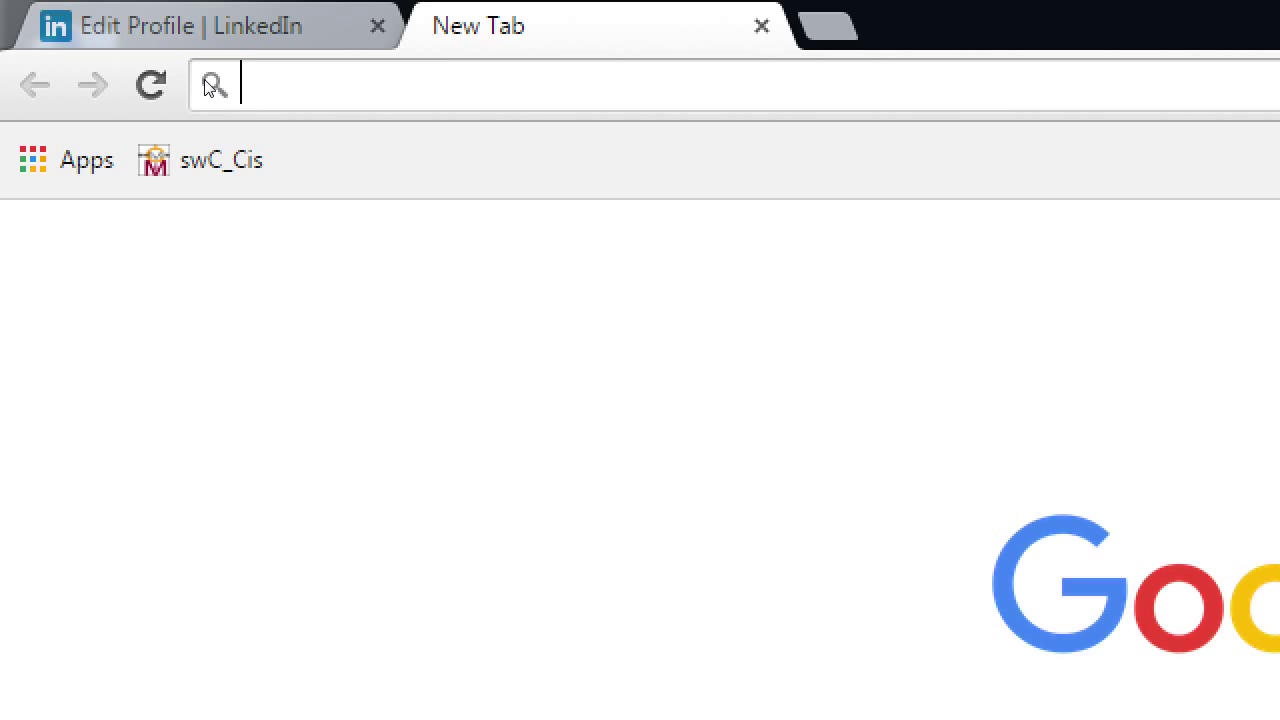
Go to the member's linkedin.com/in/ public profile address in the new tab.
type("htt")
key("BackSpace")
key("BackSpace")
key("BackSpace")
key("BackSpace")
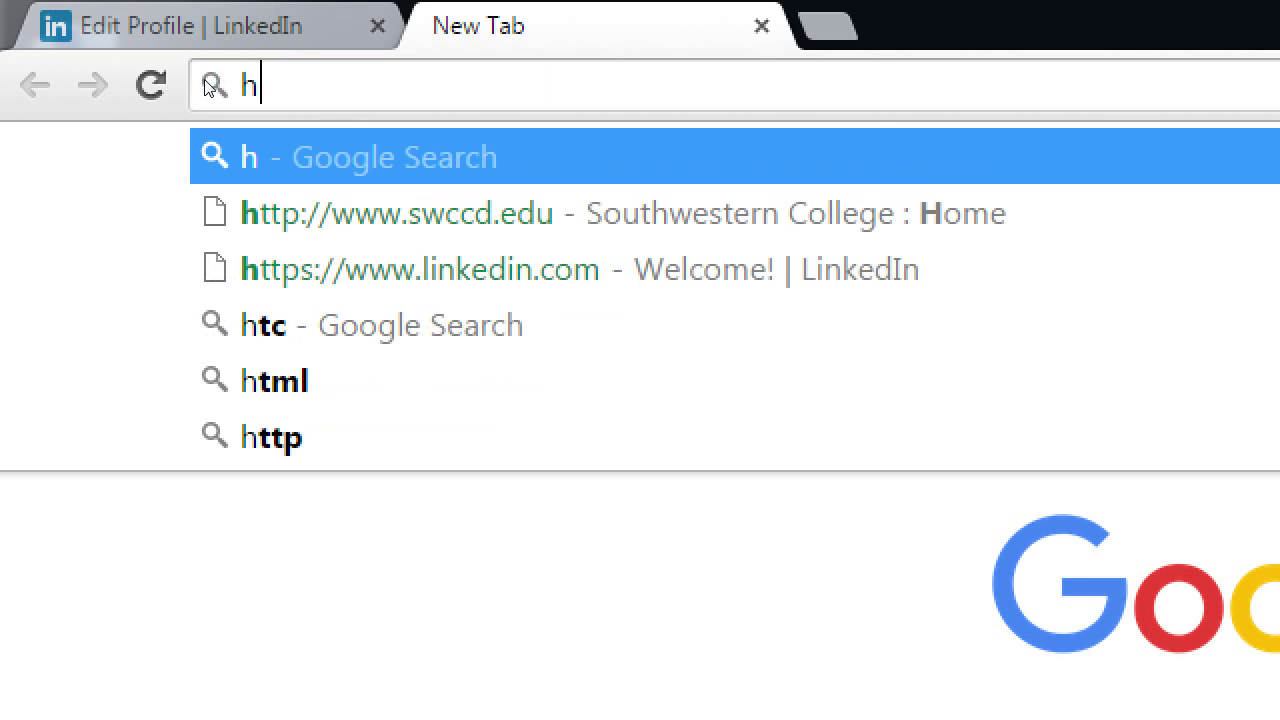
type("linked")
key("Right")
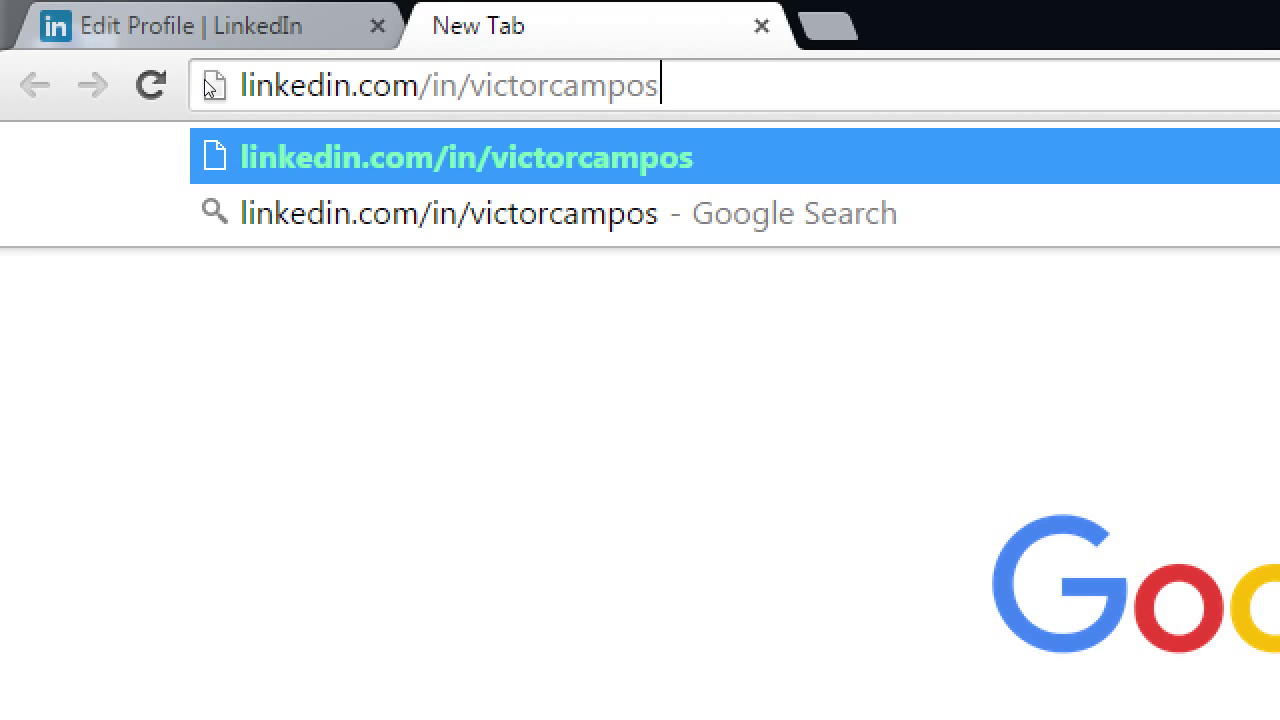
key("Return")
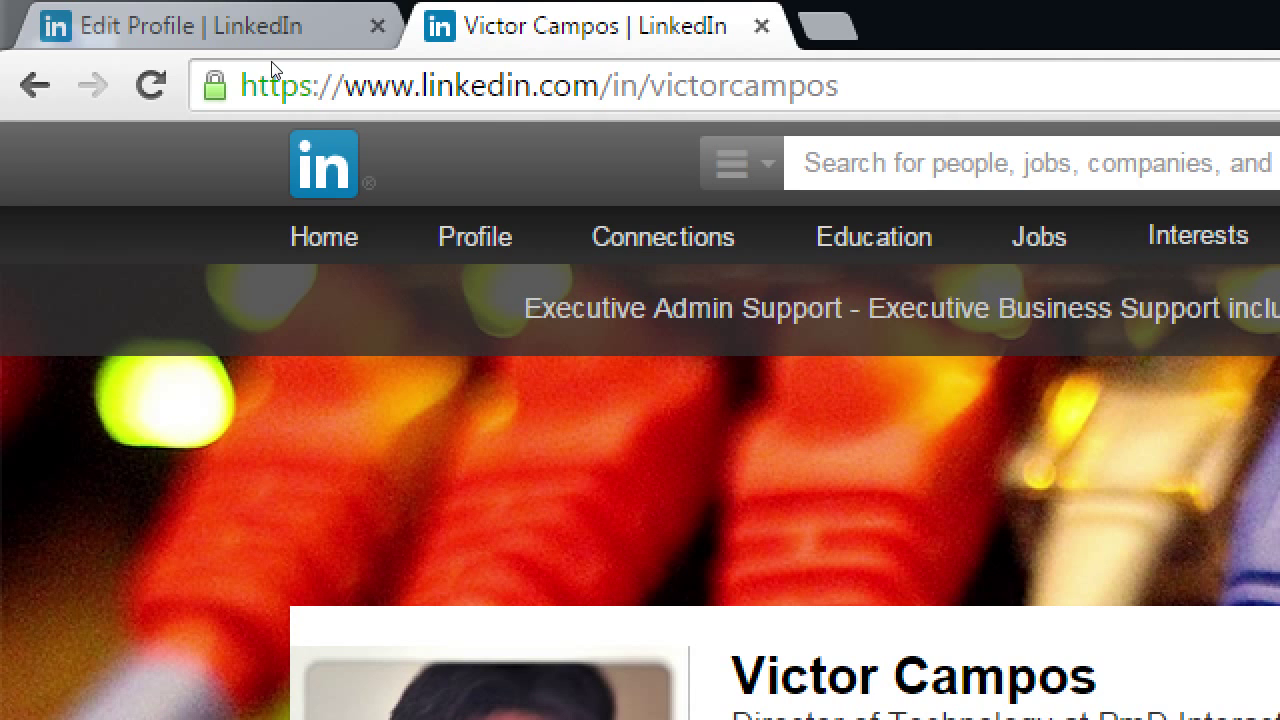
key("ctrl+l")
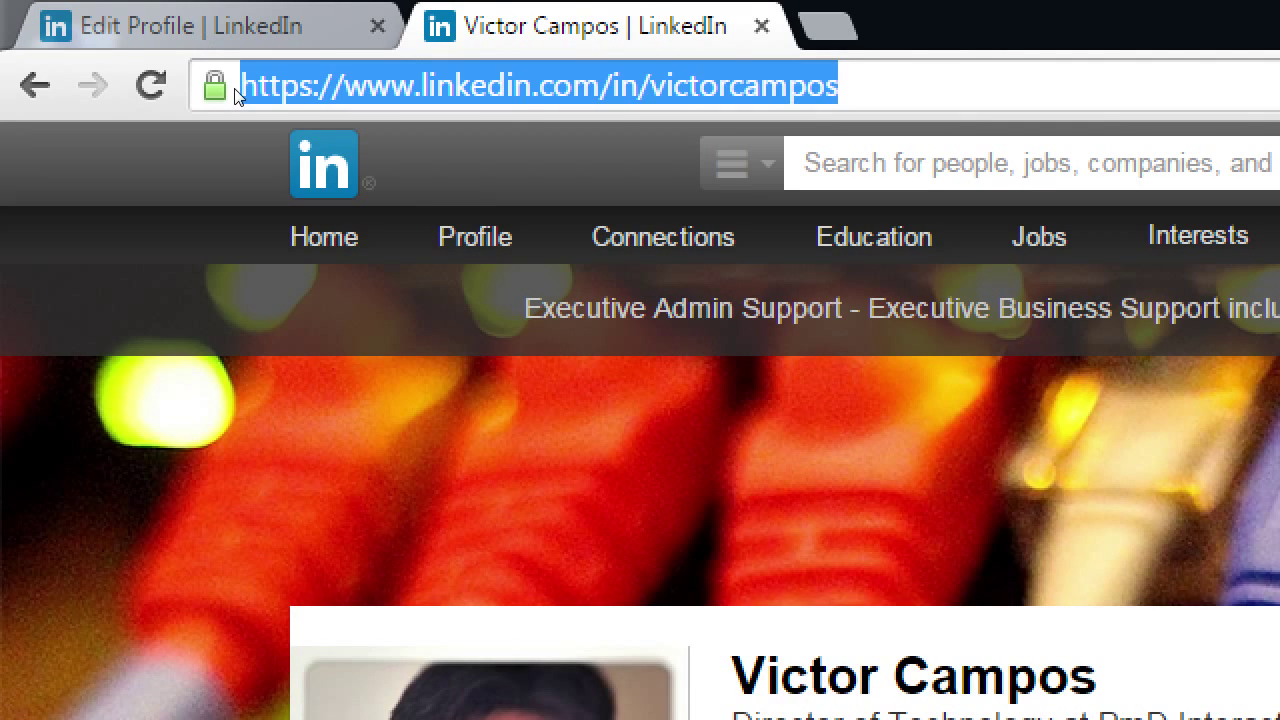
left_click(236, 90)
key("Delete")
key("Delete")
key("Delete")
key("Delete")
key("Delete")
key("Delete")
key("Delete")
key("Delete")
key("Delete")
key("Delete")
key("Delete")
key("Delete")
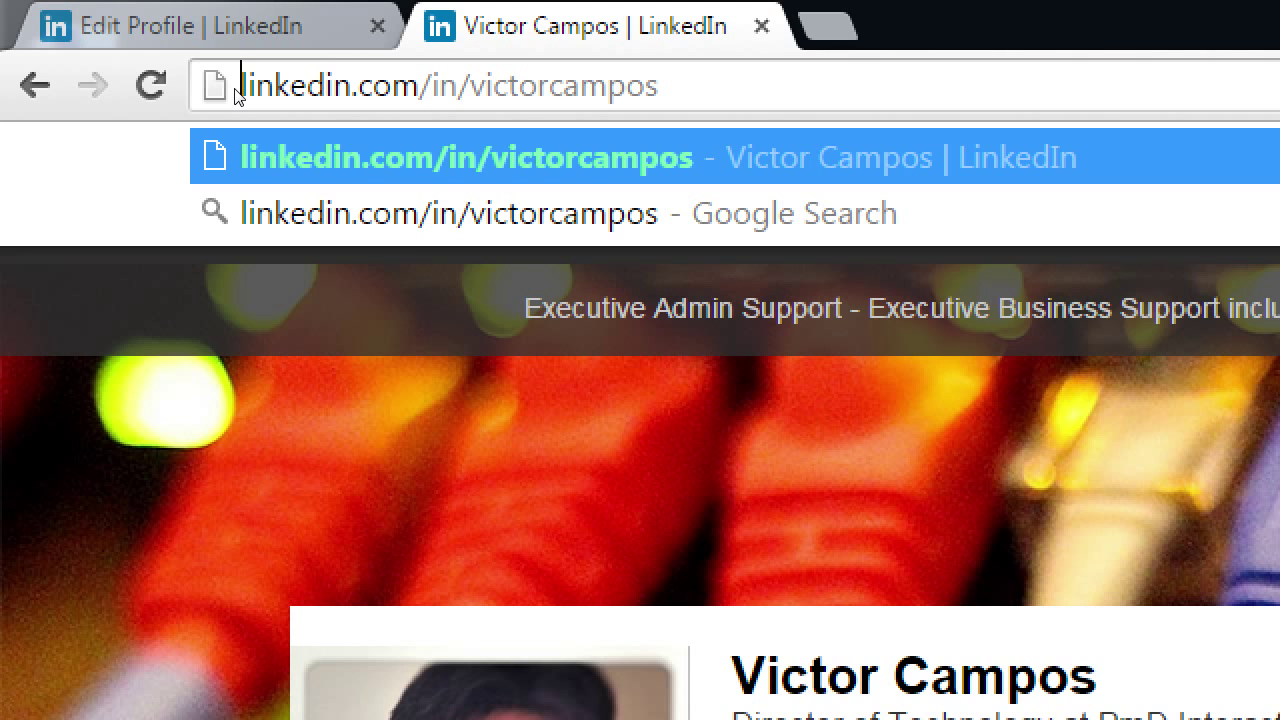
left_click(210, 25)
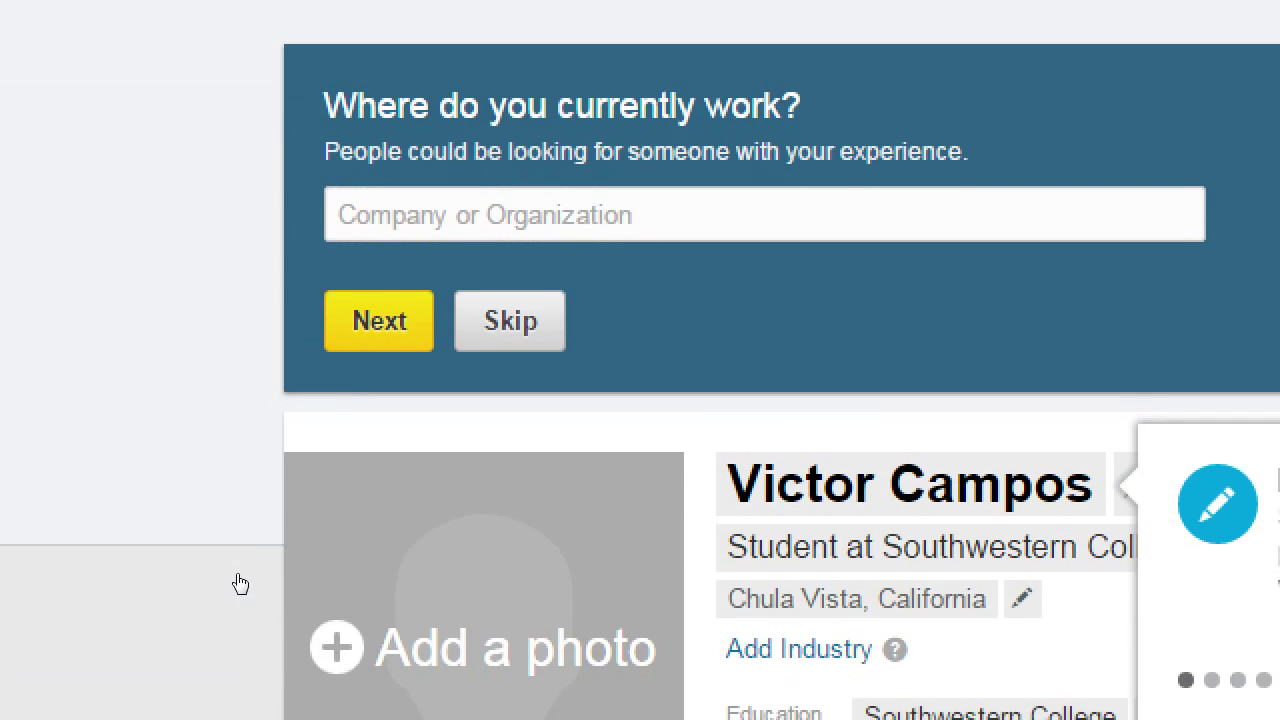
Scroll down the Edit Profile page to reveal the linkedin.com/pub/ public profile address.
scroll(457, 443, "down", 2)
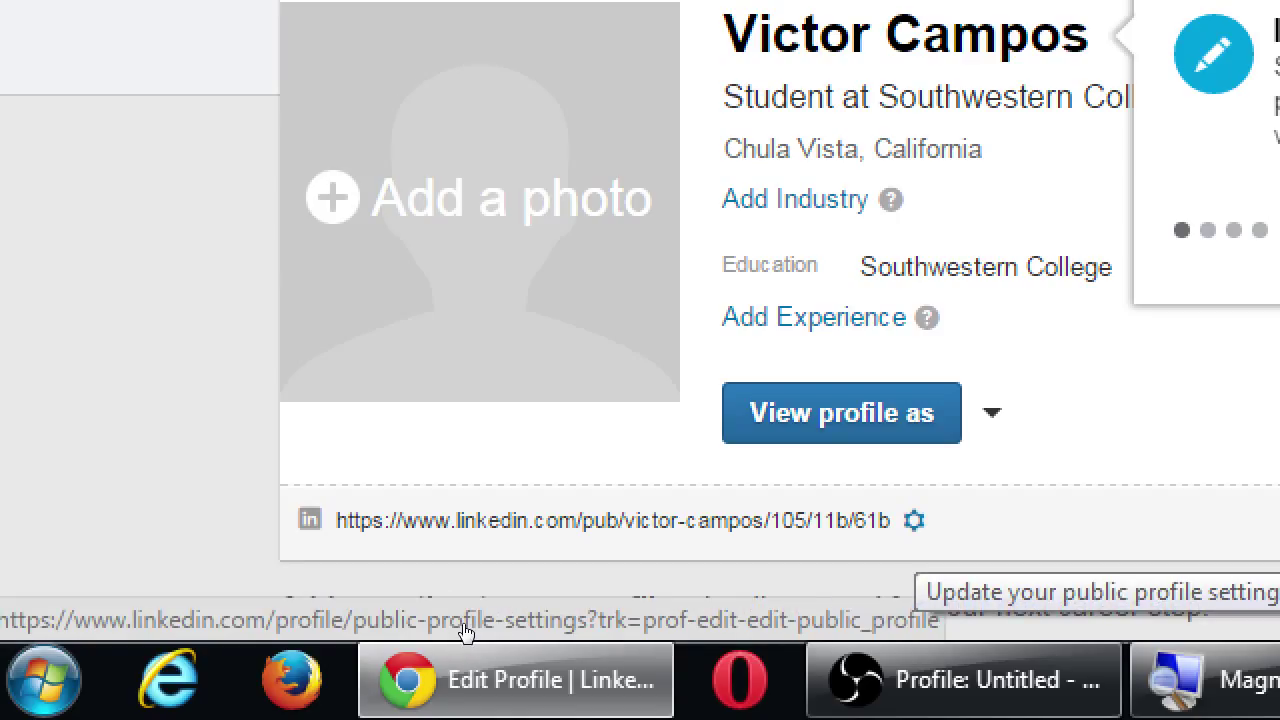
Open the Public Profile settings and start a custom linkedin.com/in/ profile URL.
left_click(465, 632)
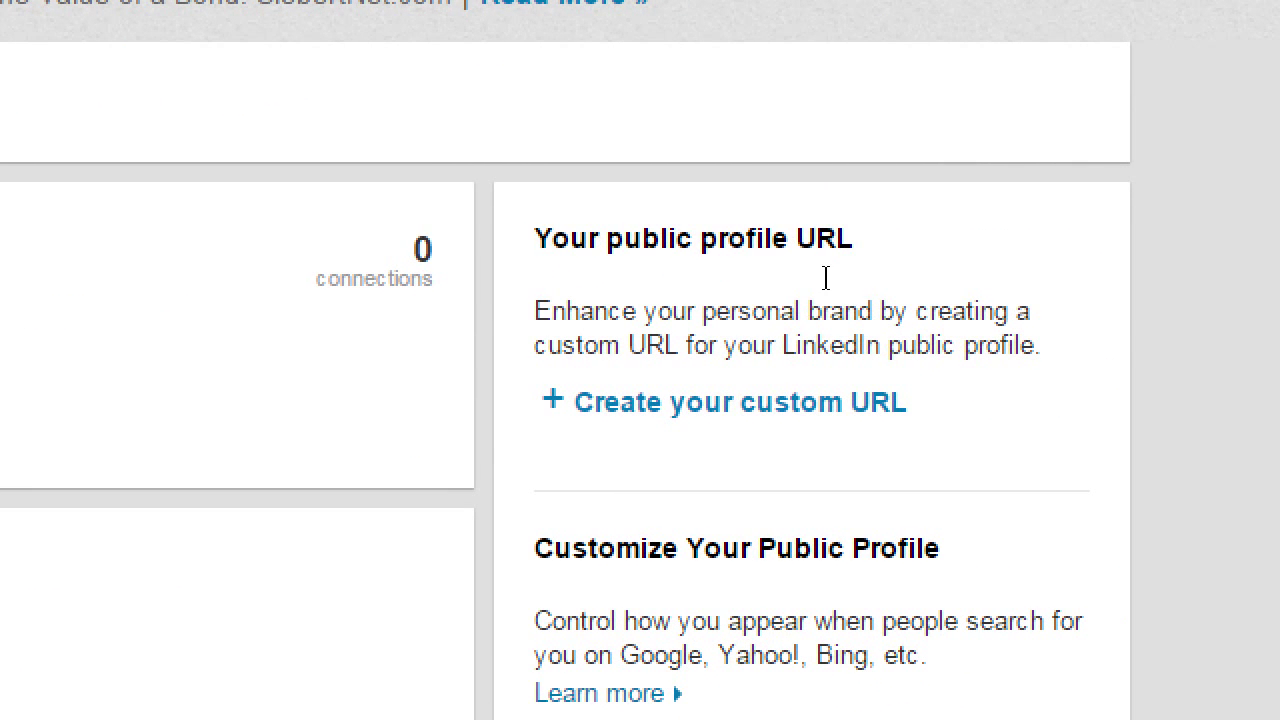
double_click(826, 277)
left_click_drag(857, 278, 983, 274)
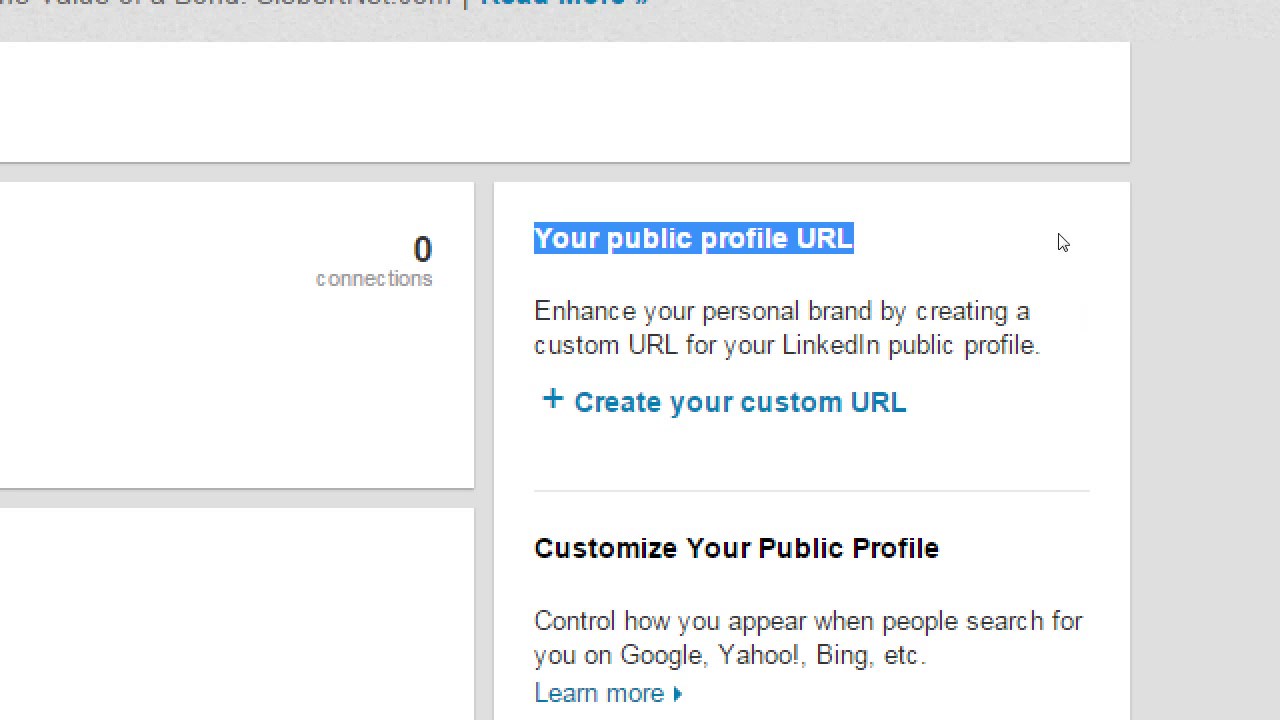
left_click(898, 366)
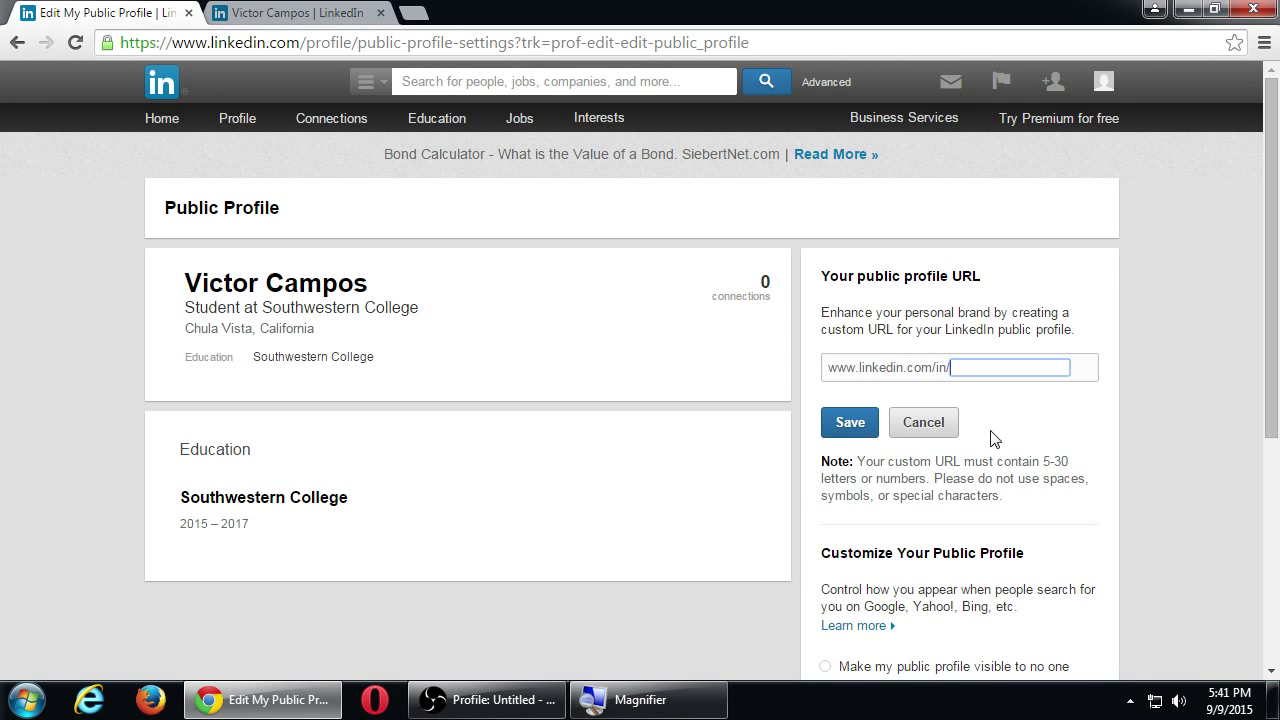
Scroll the Public Profile settings and click into the custom URL box without entering anything.
scroll(1013, 460, "down", 3)
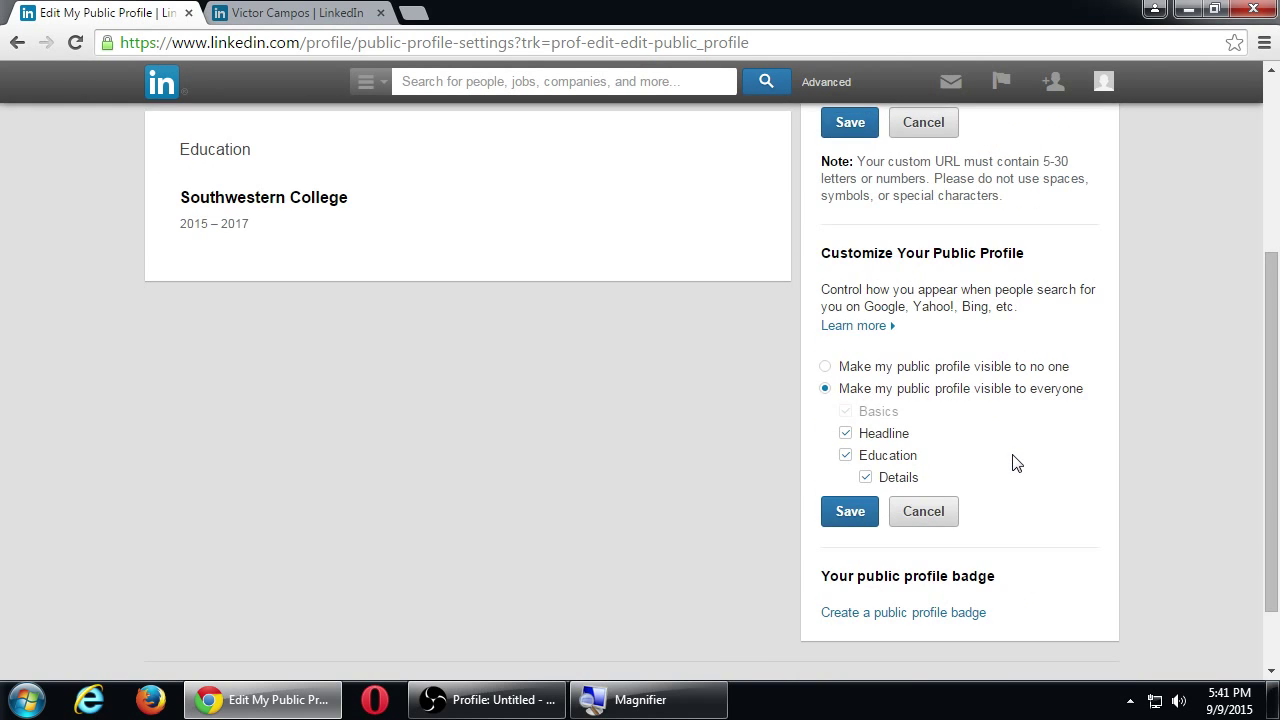
scroll(1013, 460, "up", 3)
left_click(849, 368)
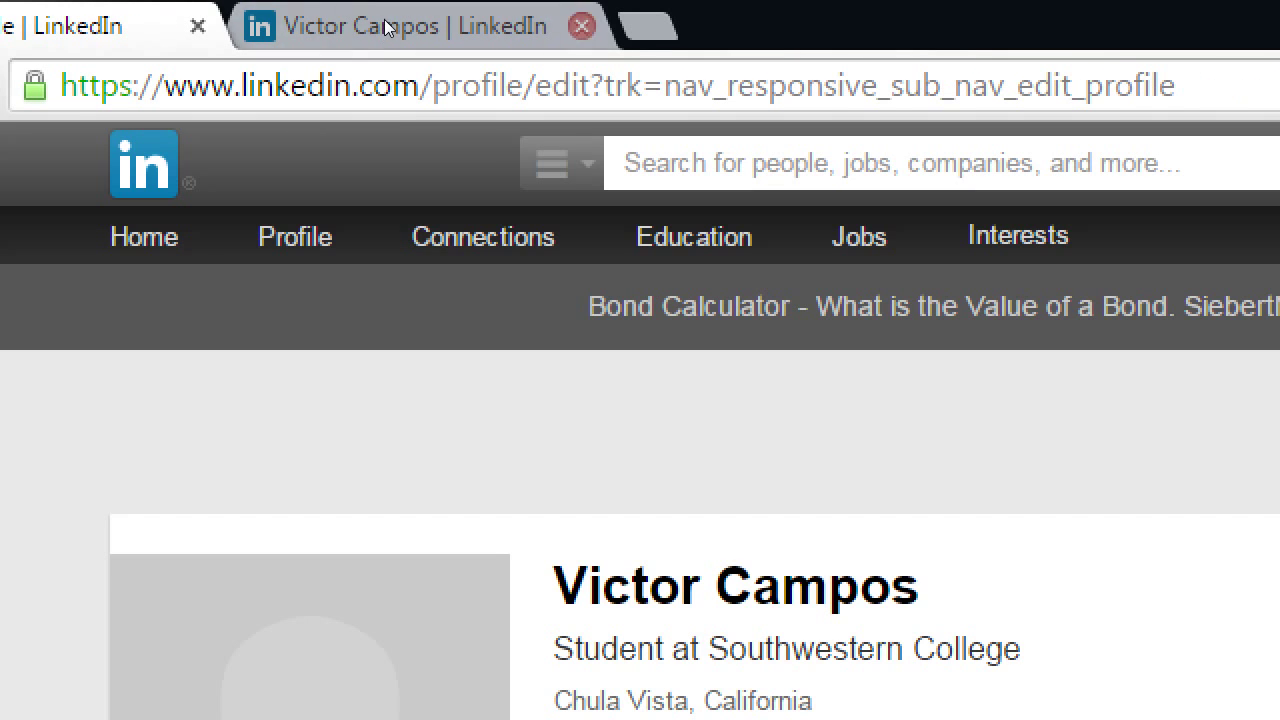
Close the extra LinkedIn tab and open the Edit Photo dialog from the profile card.
left_click(581, 26)
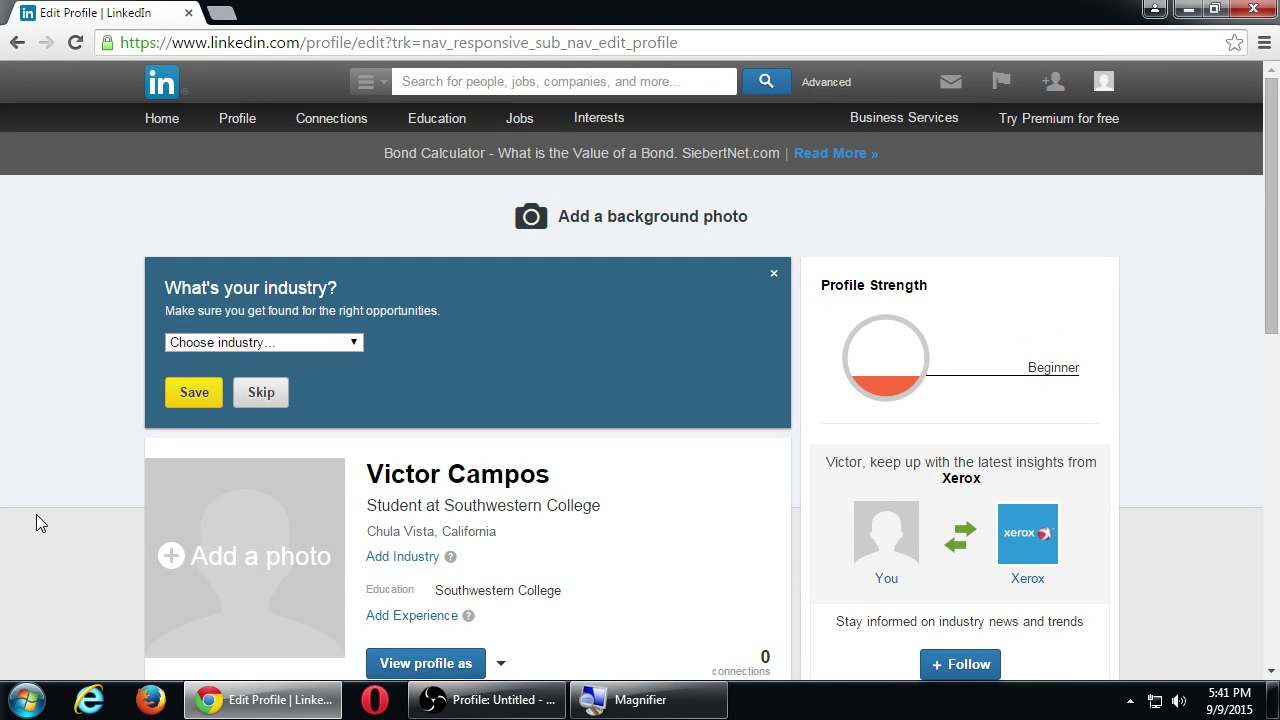
scroll(36, 514, "down", 1)
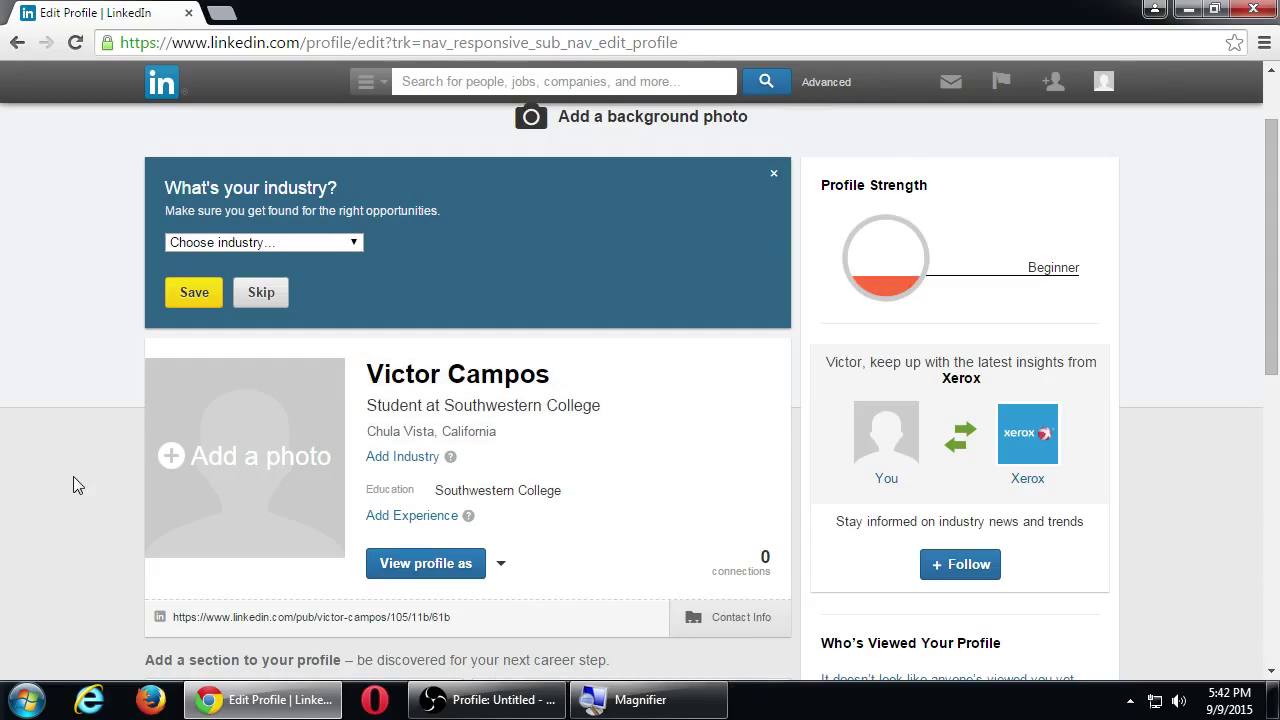
left_click(177, 456)
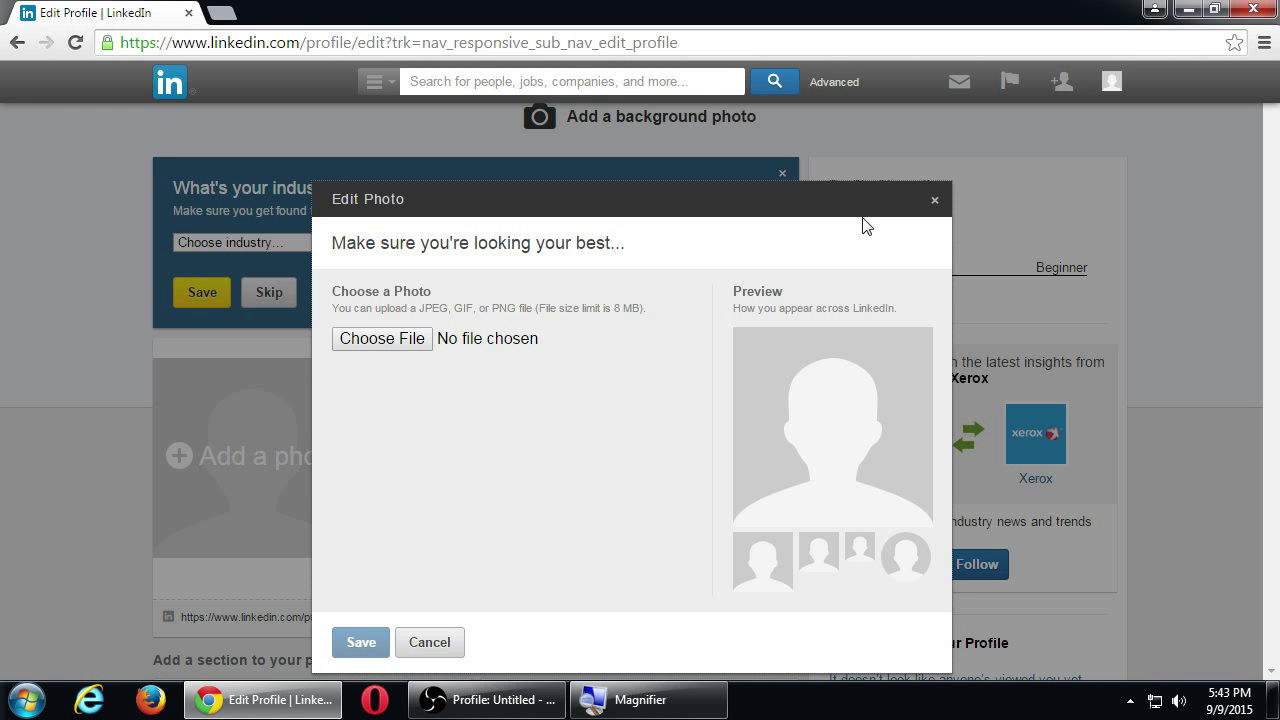
Choose Koala.jpg from Pictures > Sample Pictures as the profile photo file.
left_click(418, 339)
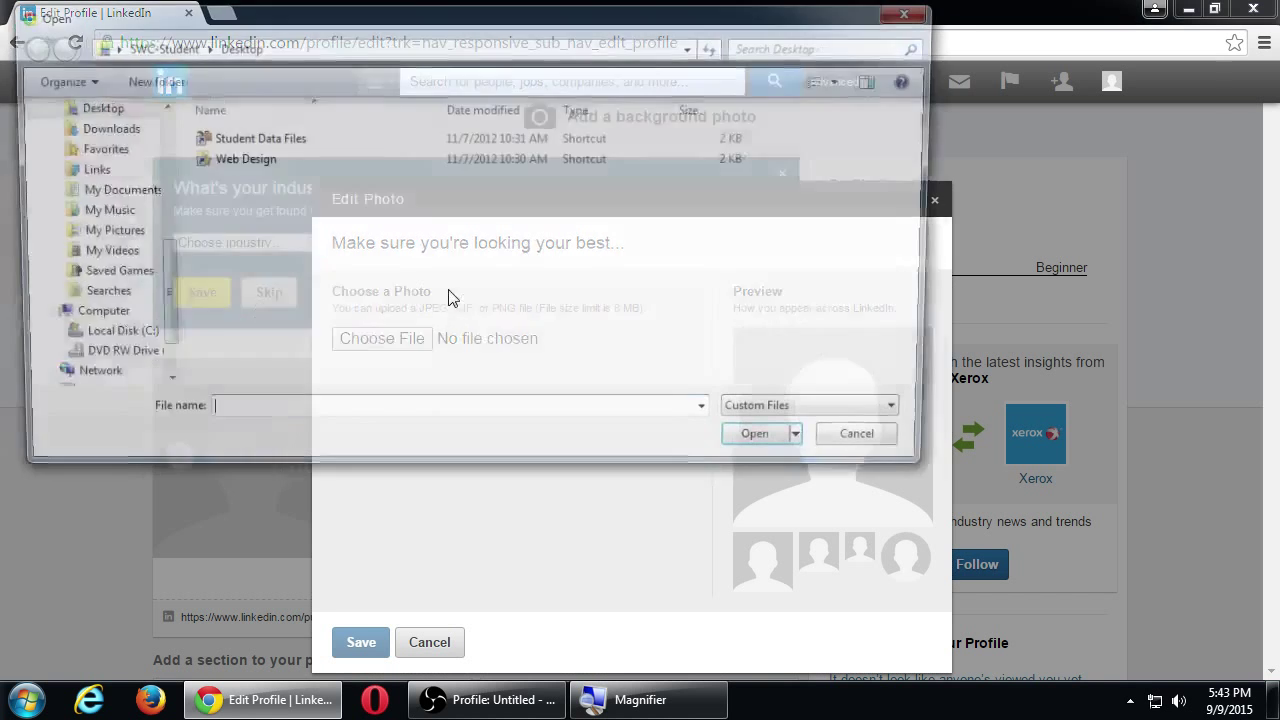
scroll(140, 150, "up", 2)
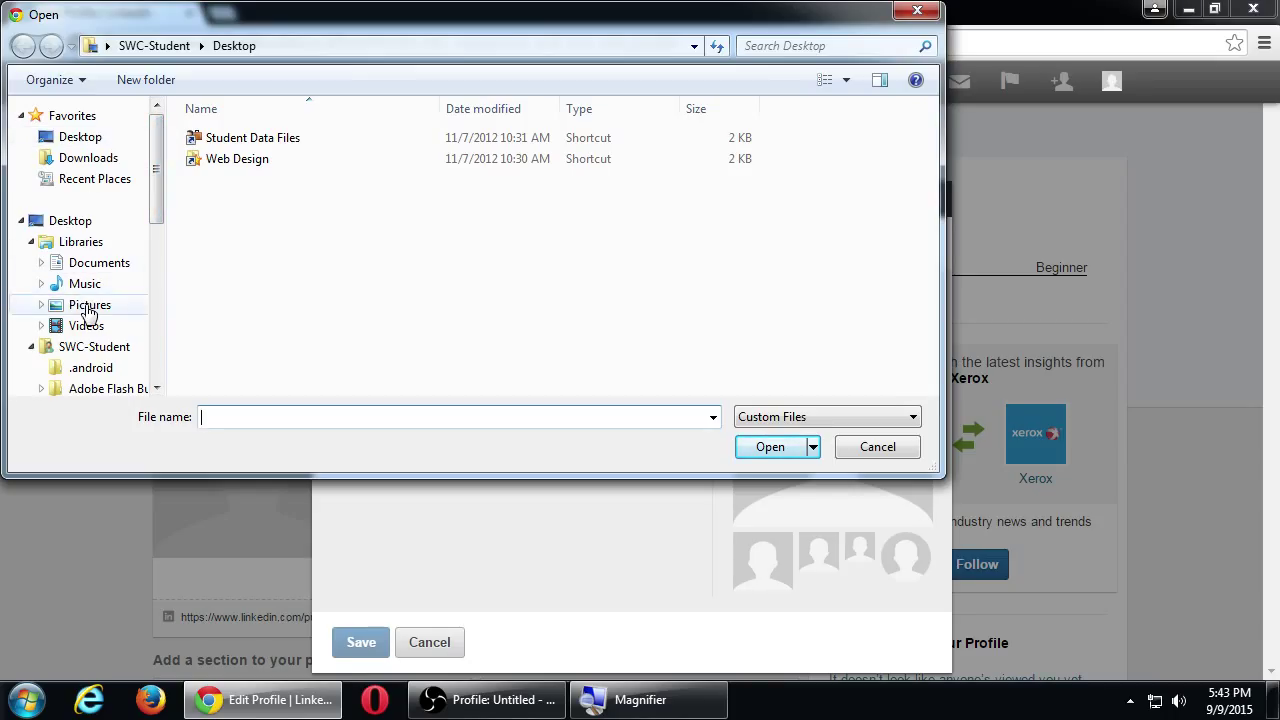
left_click(96, 305)
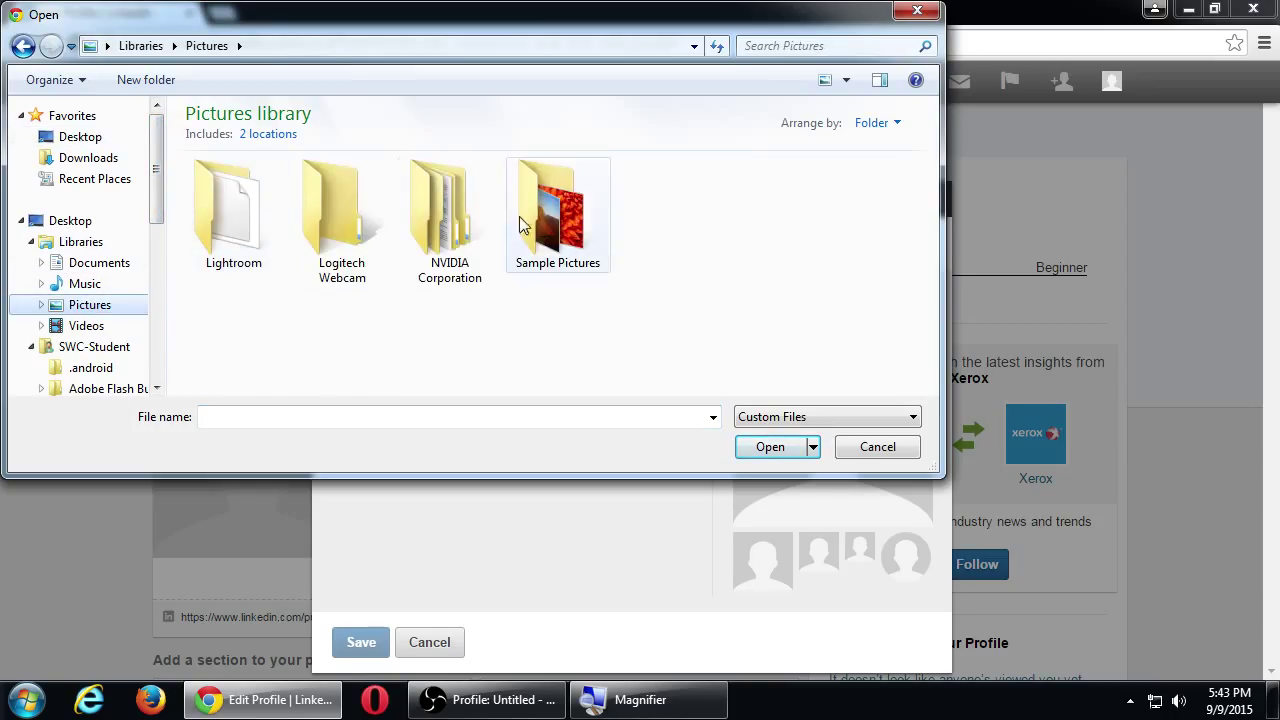
double_click(548, 220)
double_click(726, 215)
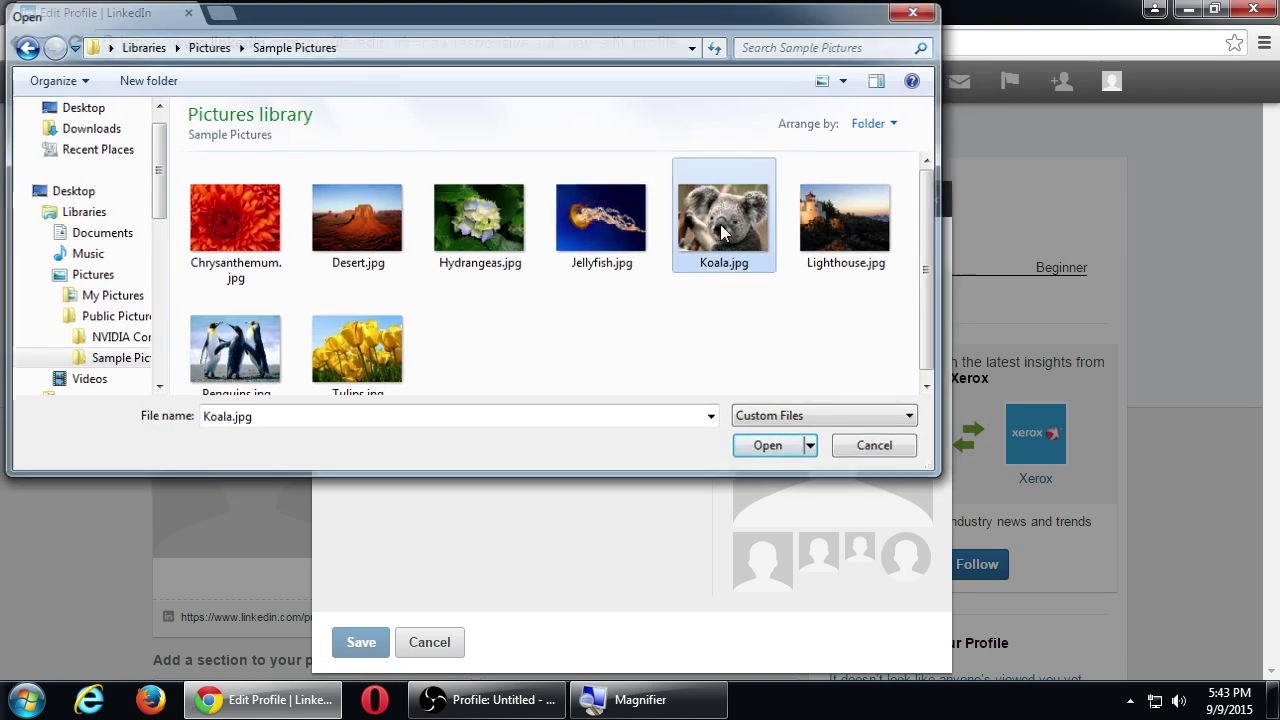
Shift the koala crop square slightly right and save it as the profile photo.
left_click_drag(572, 540, 601, 535)
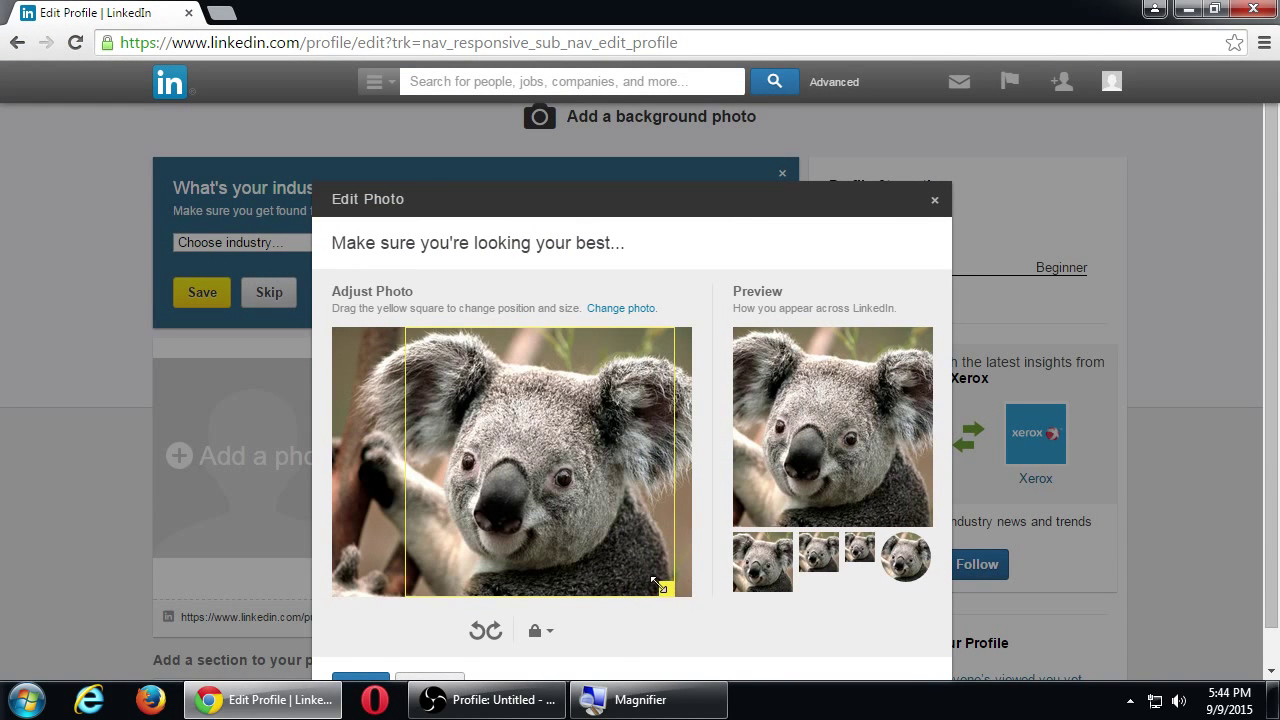
scroll(643, 655, "down", 1)
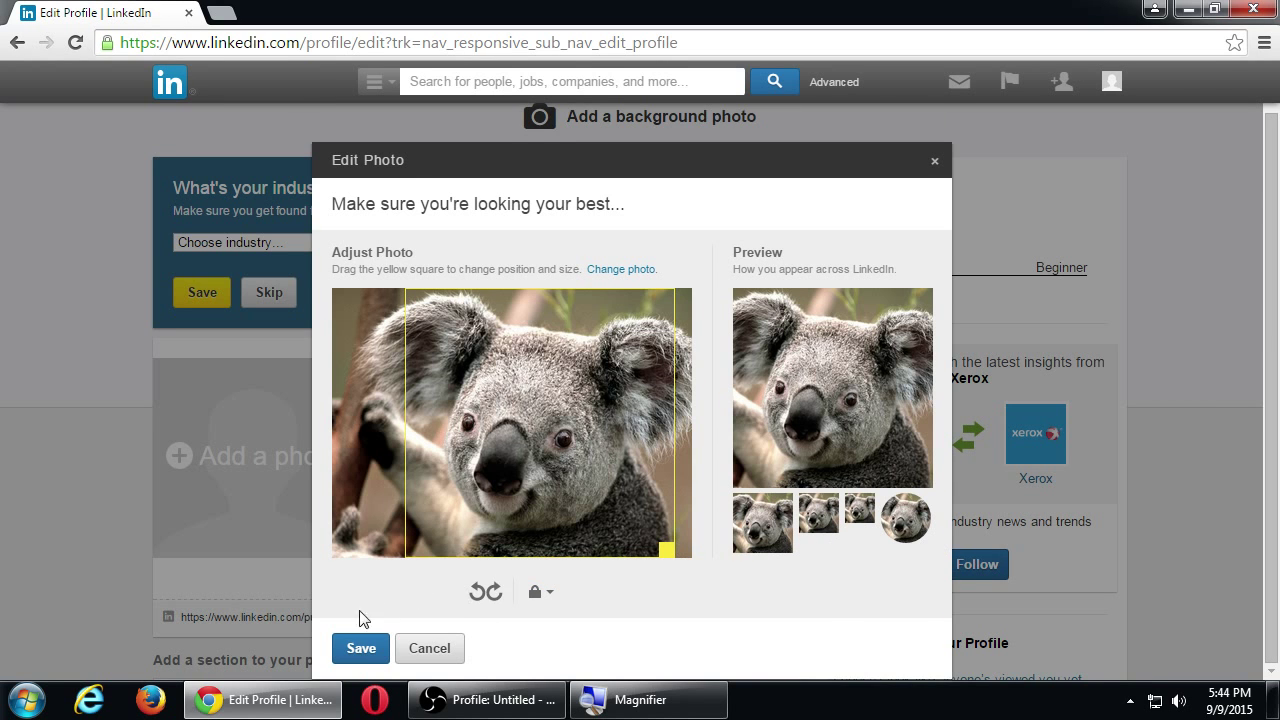
left_click(361, 648)
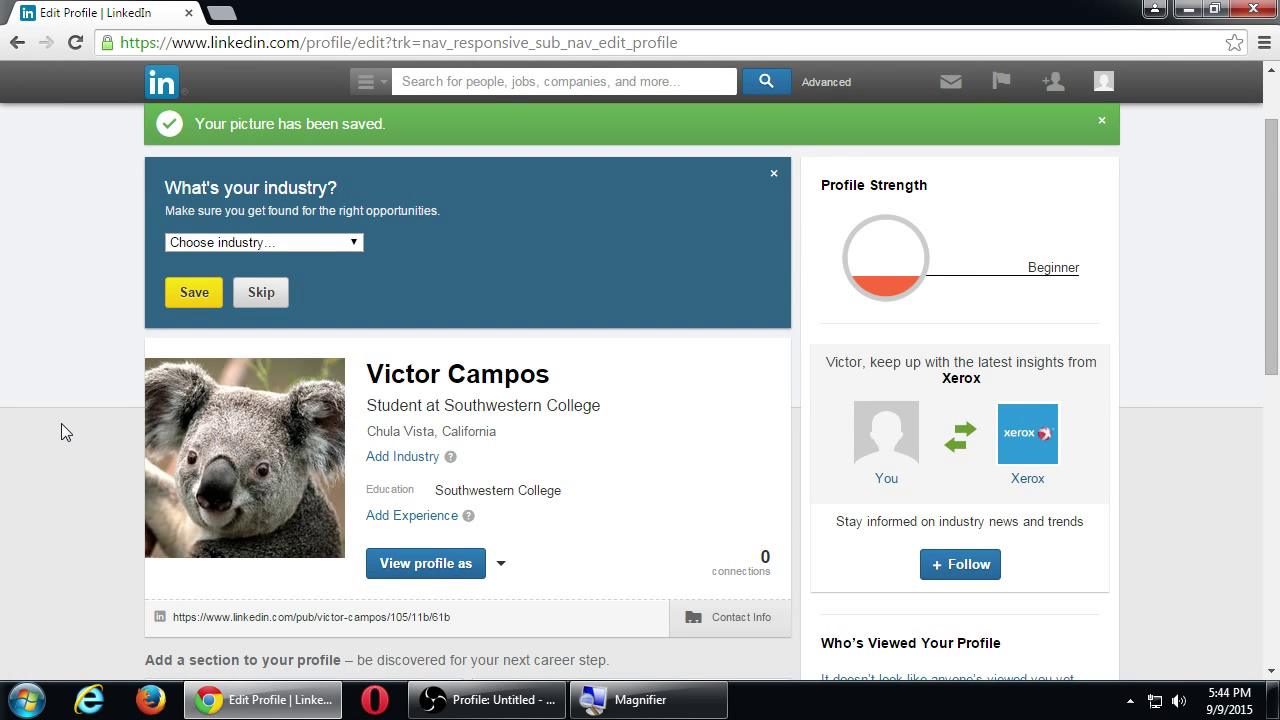
scroll(57, 423, "up", 1)
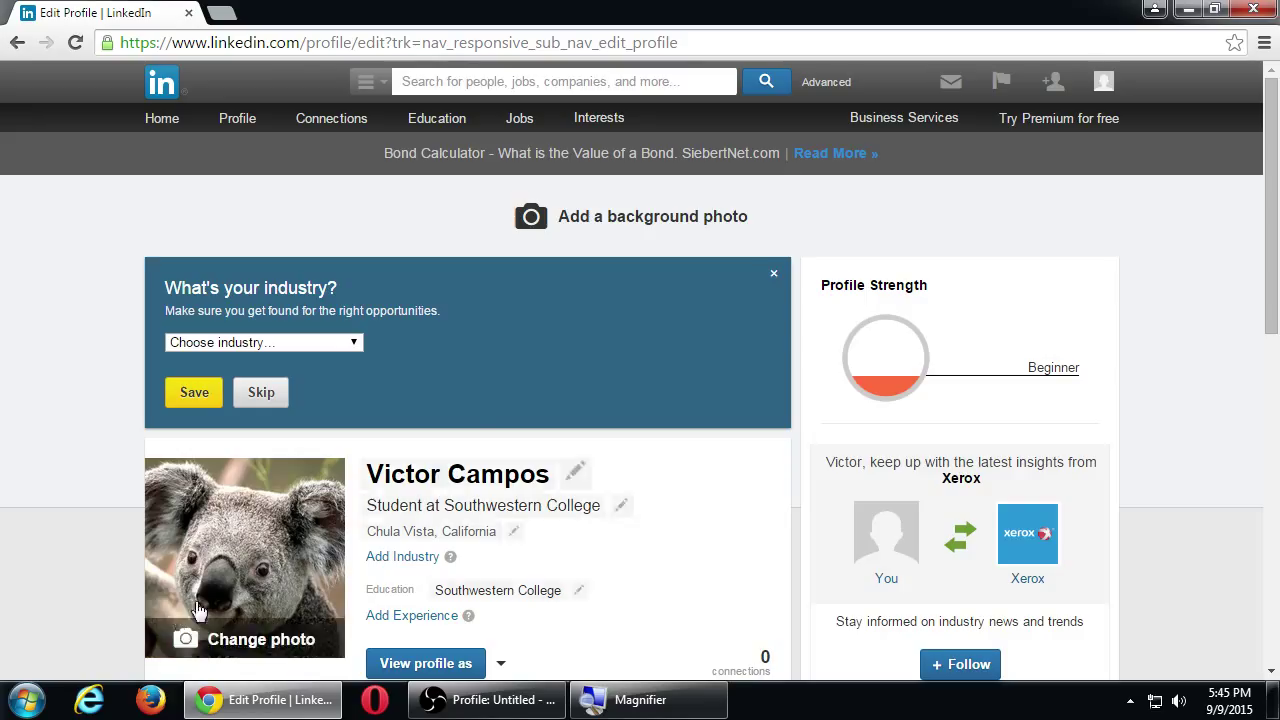
mouse_move(595, 217)
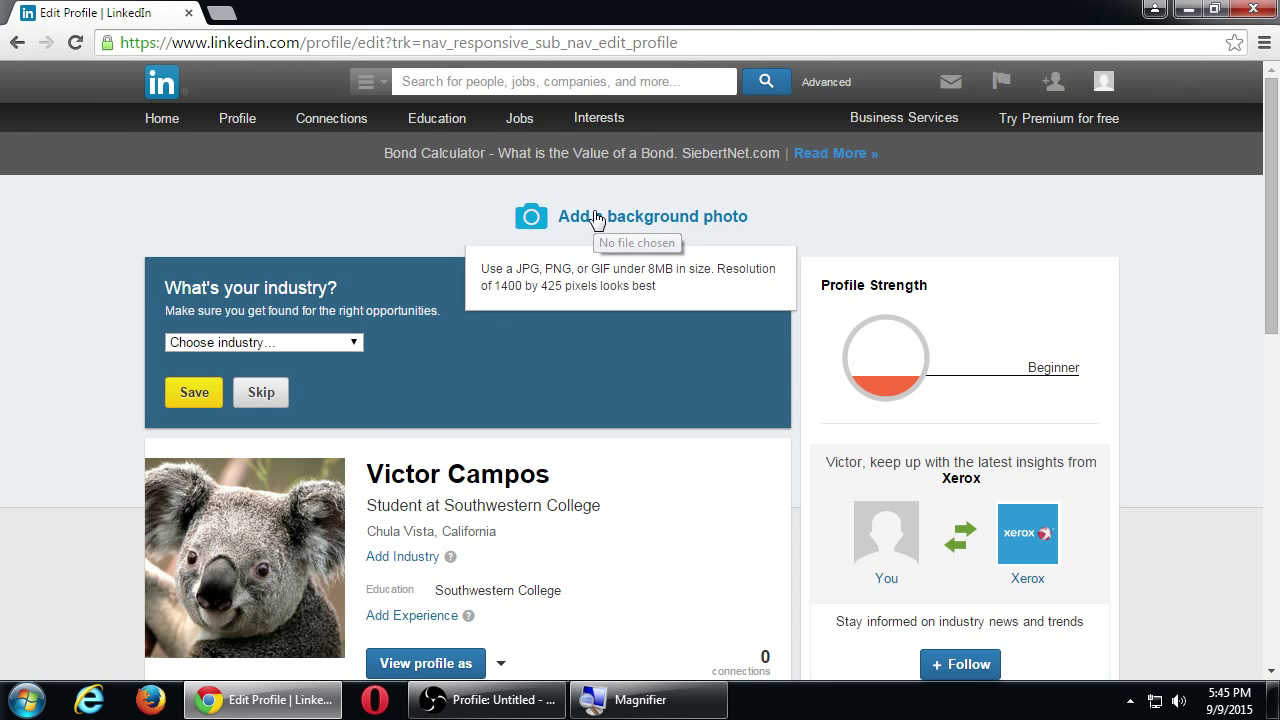
Add Jellyfish.jpg from Sample Pictures as the background and drag it to show more jellyfish.
left_click(595, 217)
left_click(560, 222)
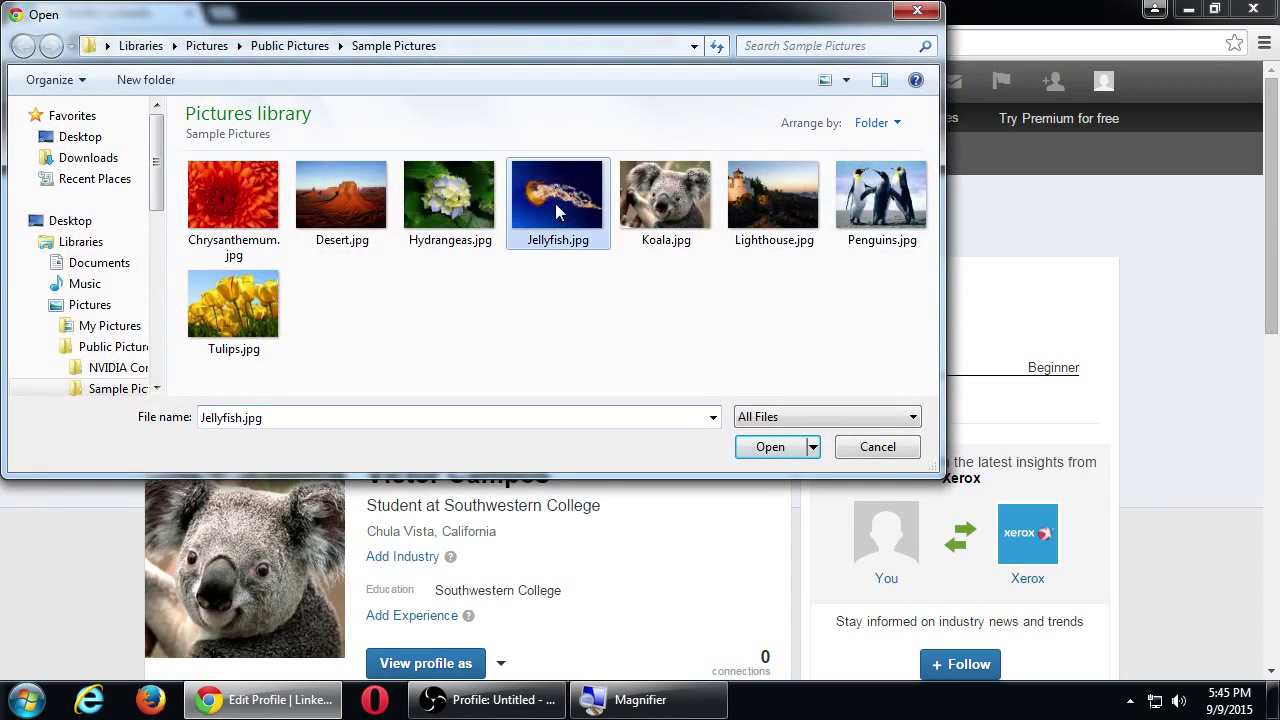
left_click(766, 448)
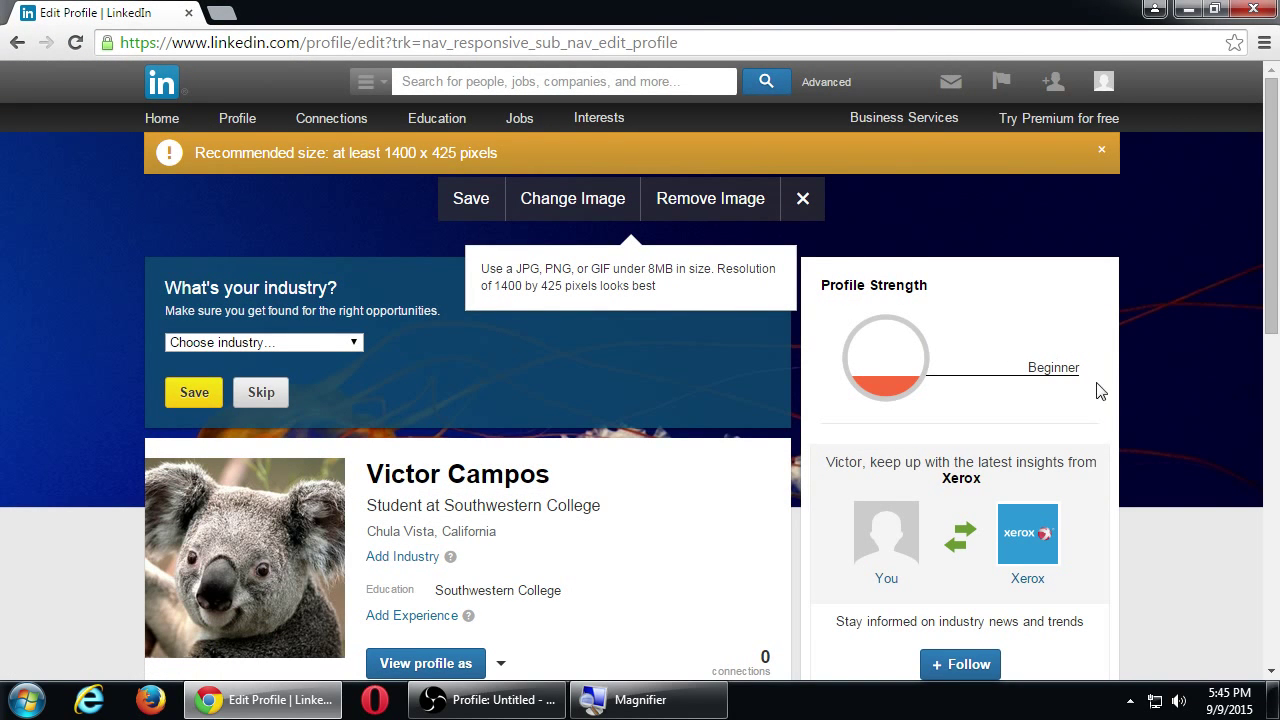
left_click_drag(1186, 426, 1163, 250)
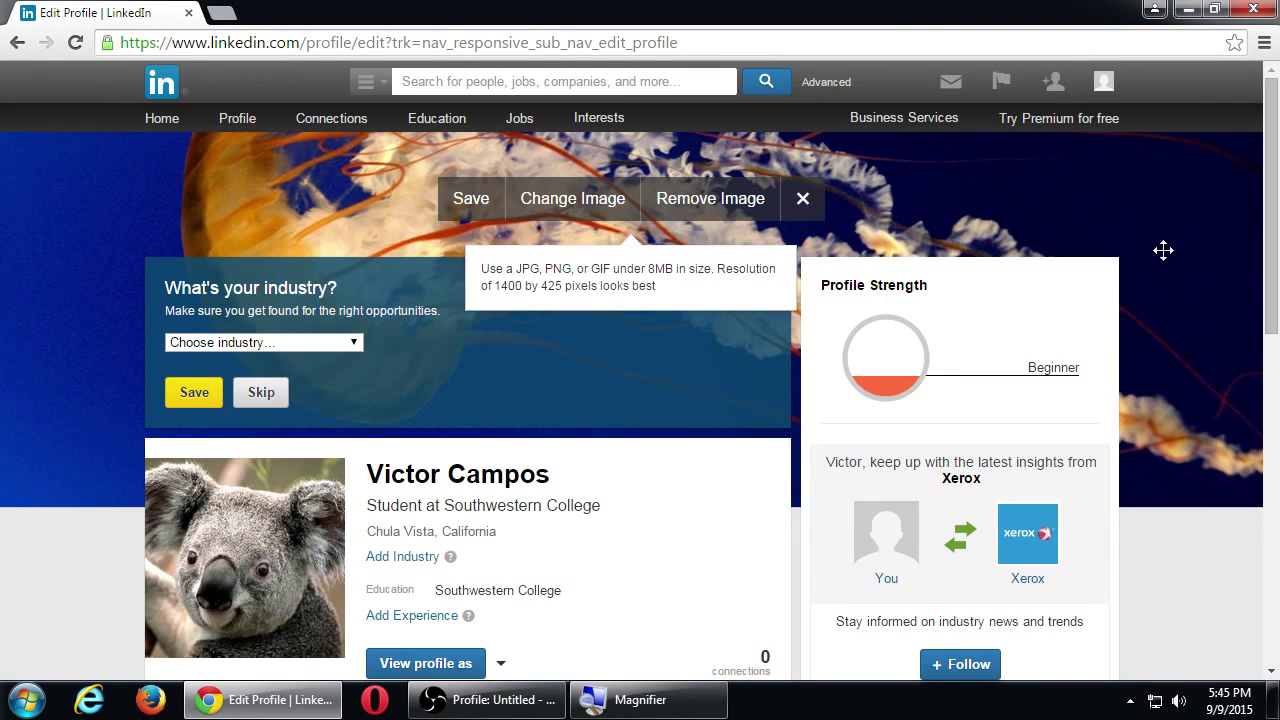
Swap the background to Desert.jpg, dismiss the size warning, and reposition it to show buttes and sky.
left_click(556, 206)
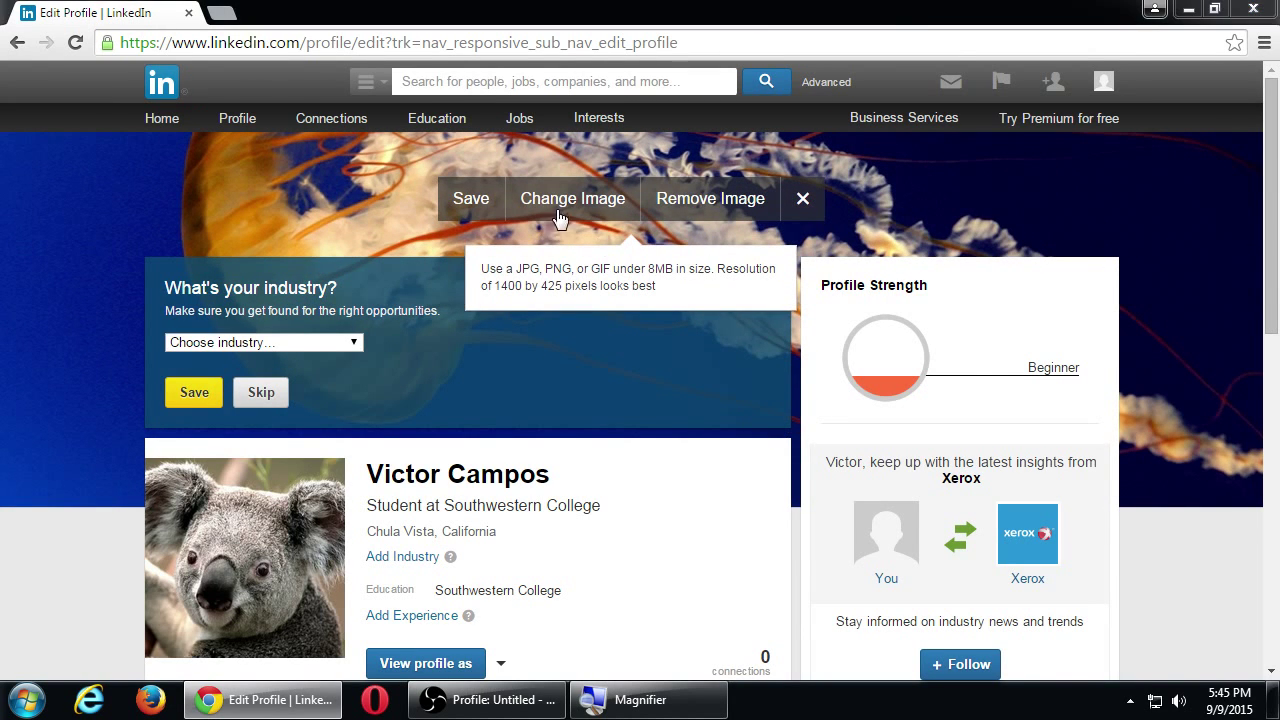
double_click(341, 198)
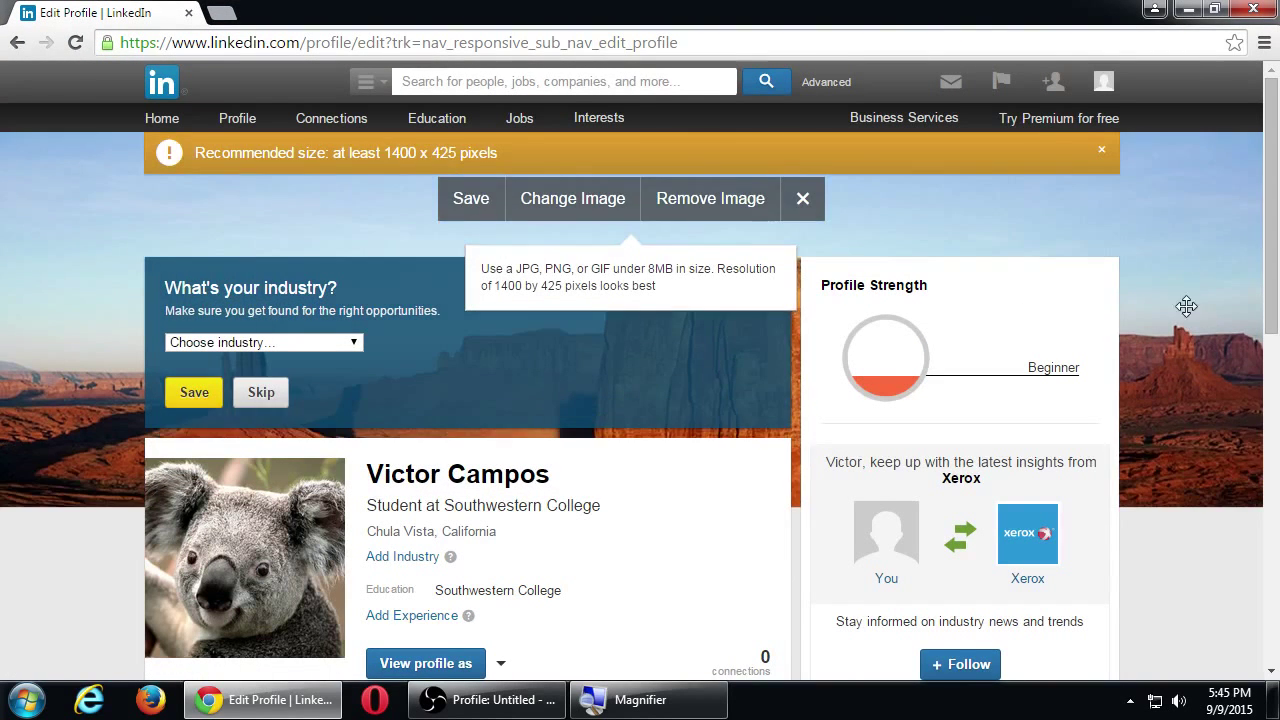
left_click_drag(1177, 348, 1175, 370)
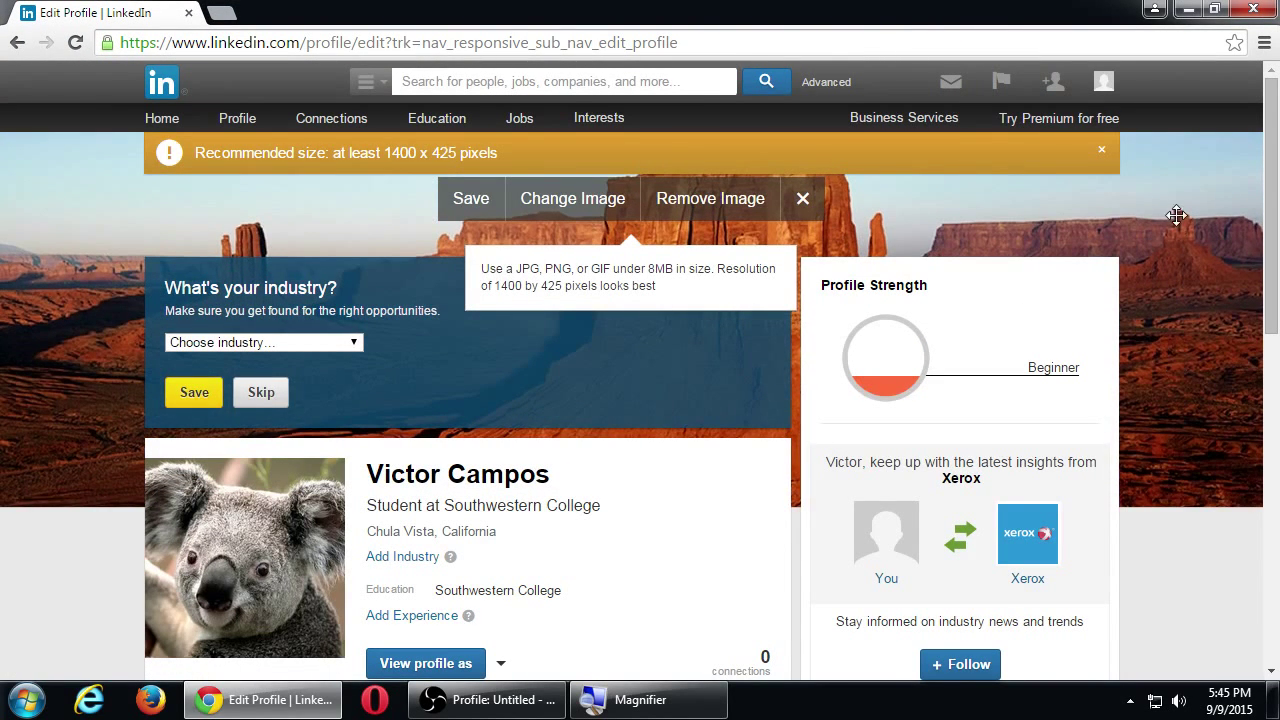
left_click(1101, 150)
left_click_drag(1176, 317, 1165, 287)
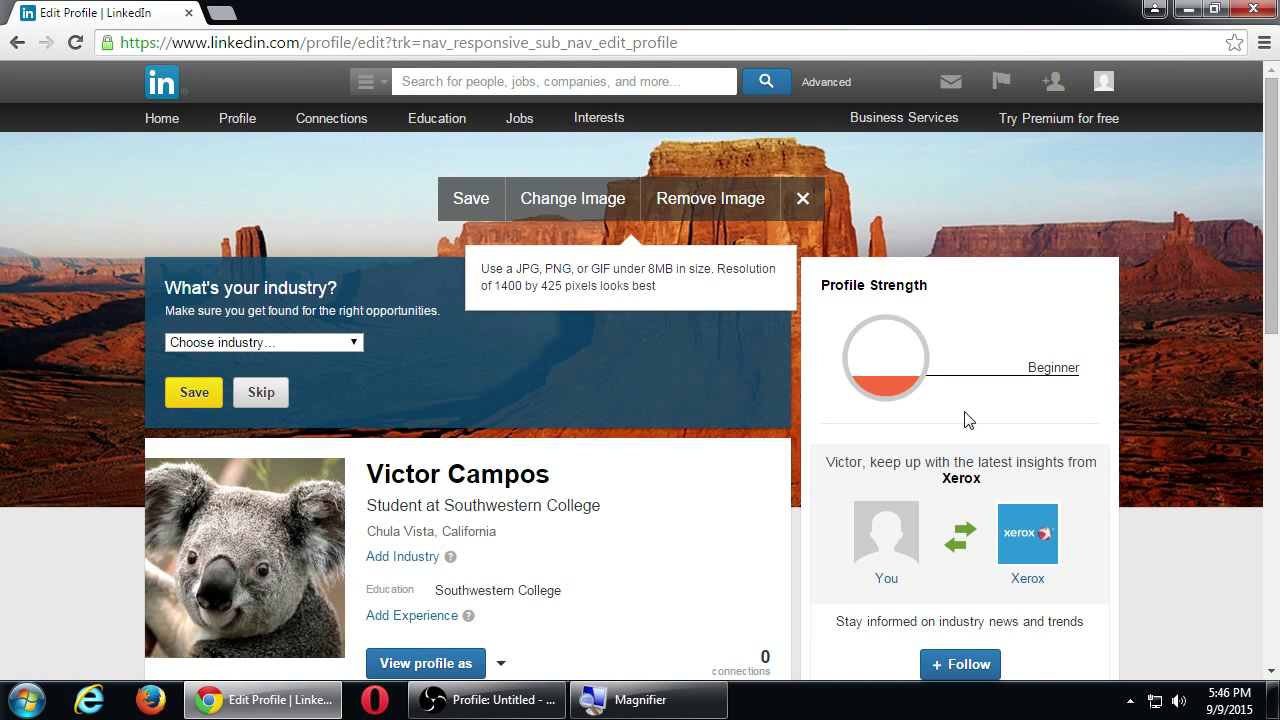
Save the desert background, then bring up the 'Student at Southwestern College' headline editor.
left_click(474, 206)
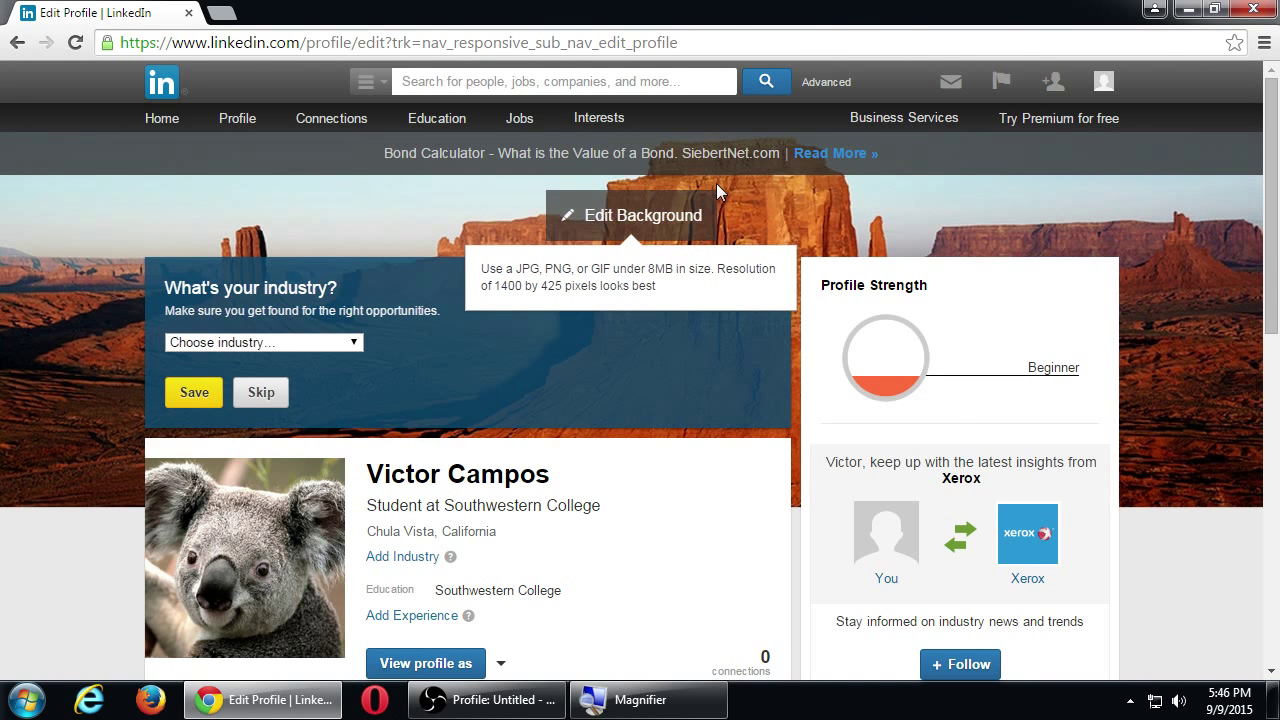
mouse_move(1166, 344)
scroll(1170, 480, "down", 2)
scroll(1169, 485, "up", 2)
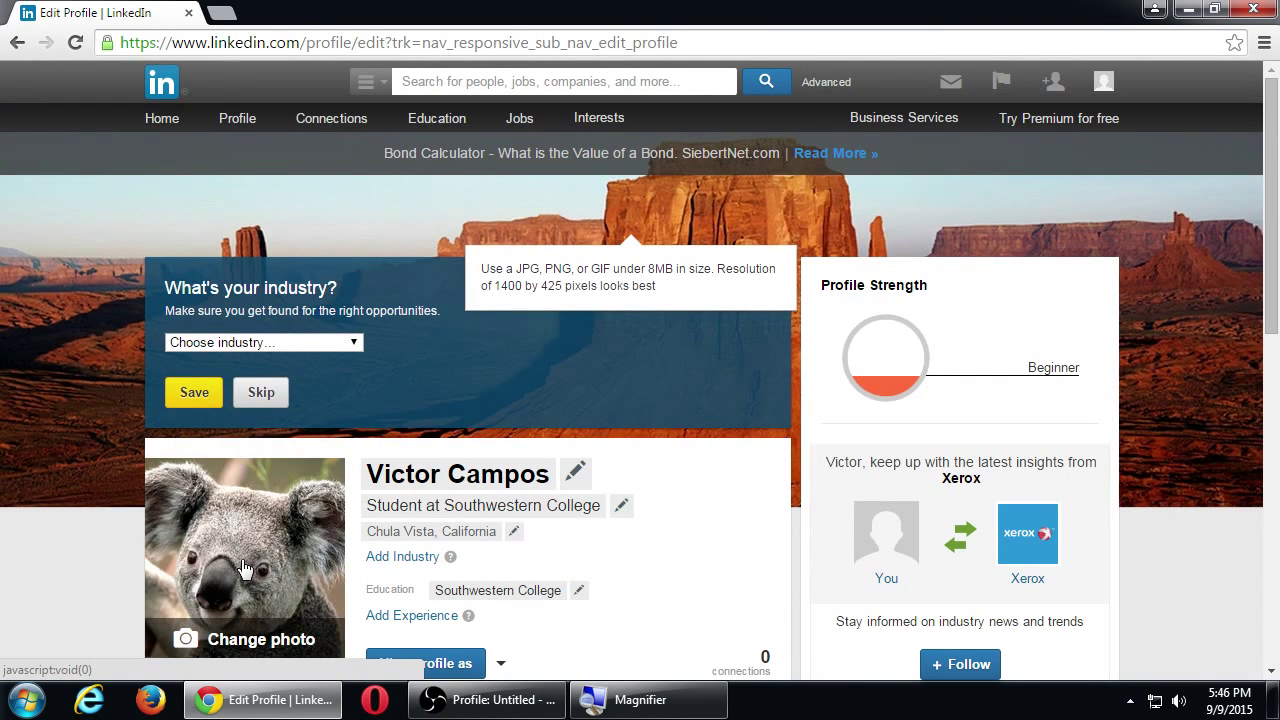
mouse_move(75, 363)
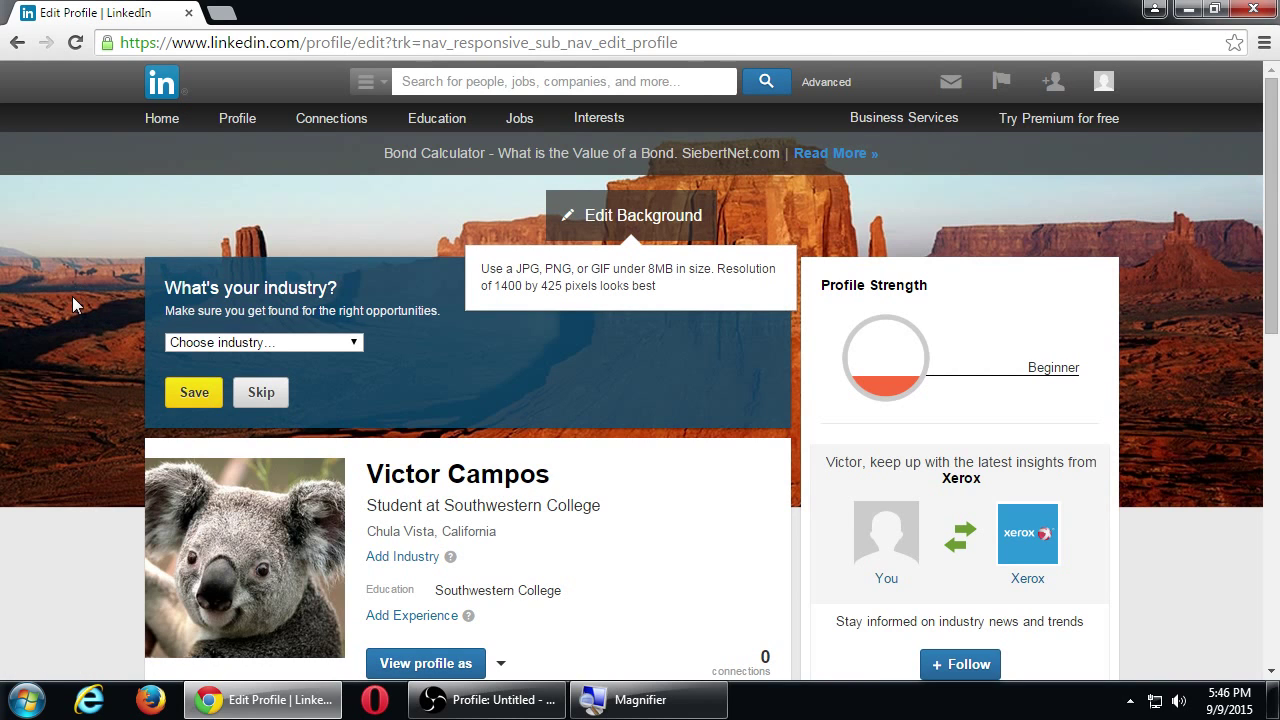
scroll(73, 519, "down", 2)
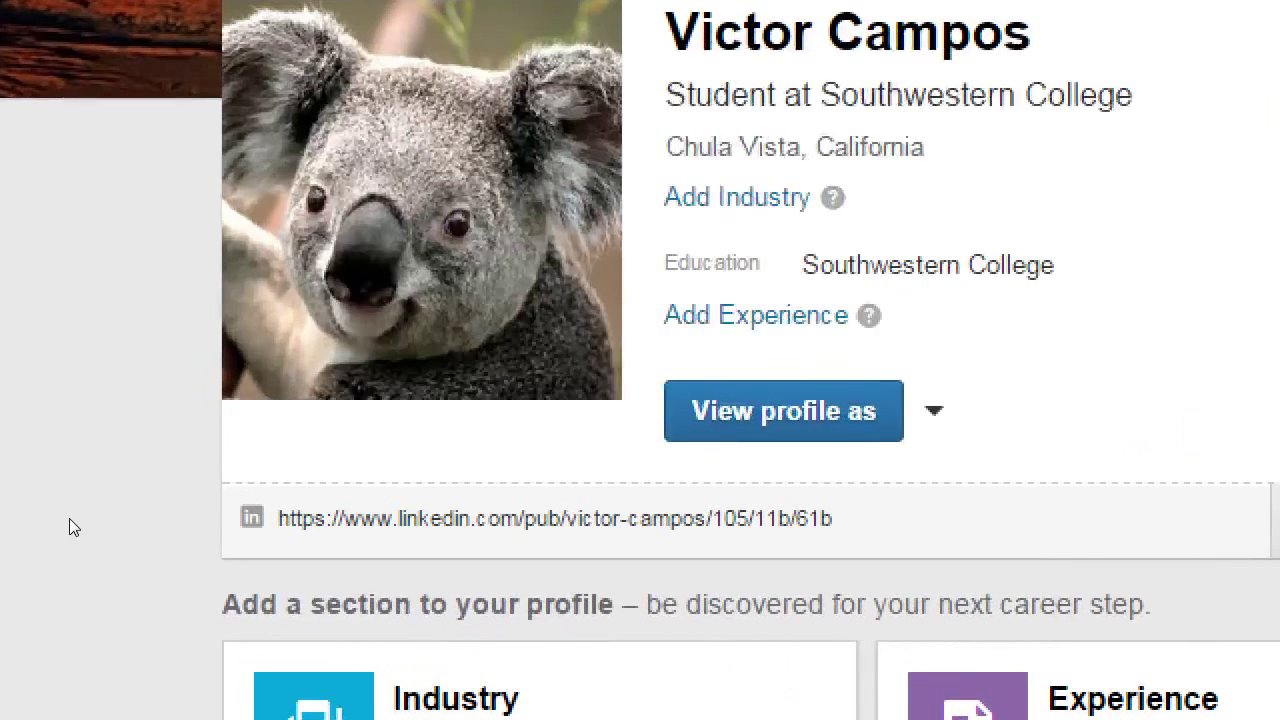
mouse_move(209, 476)
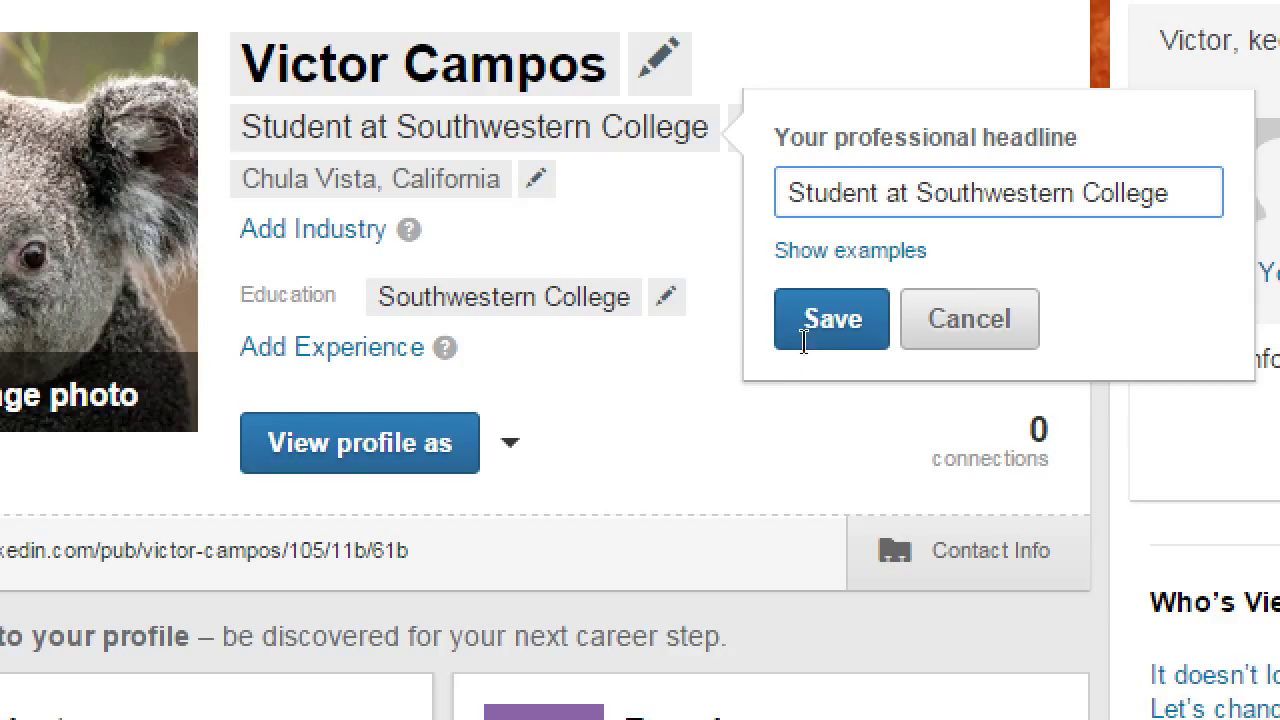
Change the headline to 'Web Design Student at Southwestern College' and submit it.
key("Tab")
key("Return")
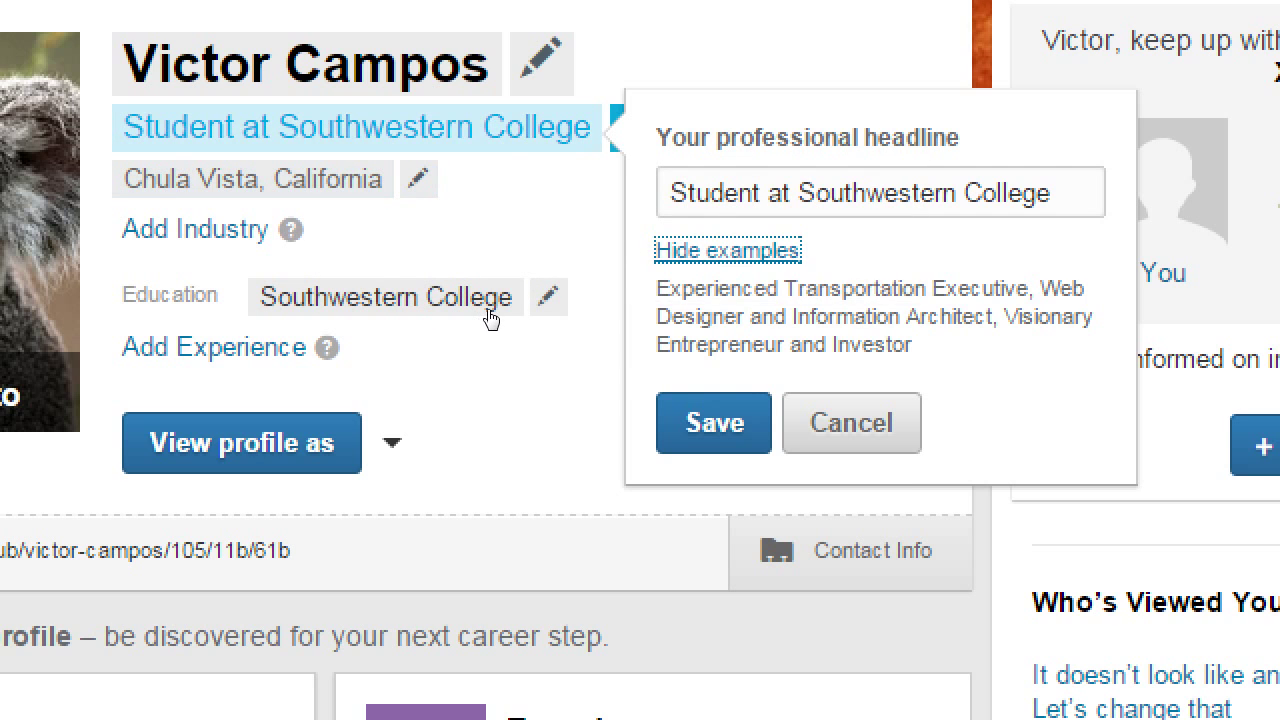
key("Return")
key("Home")
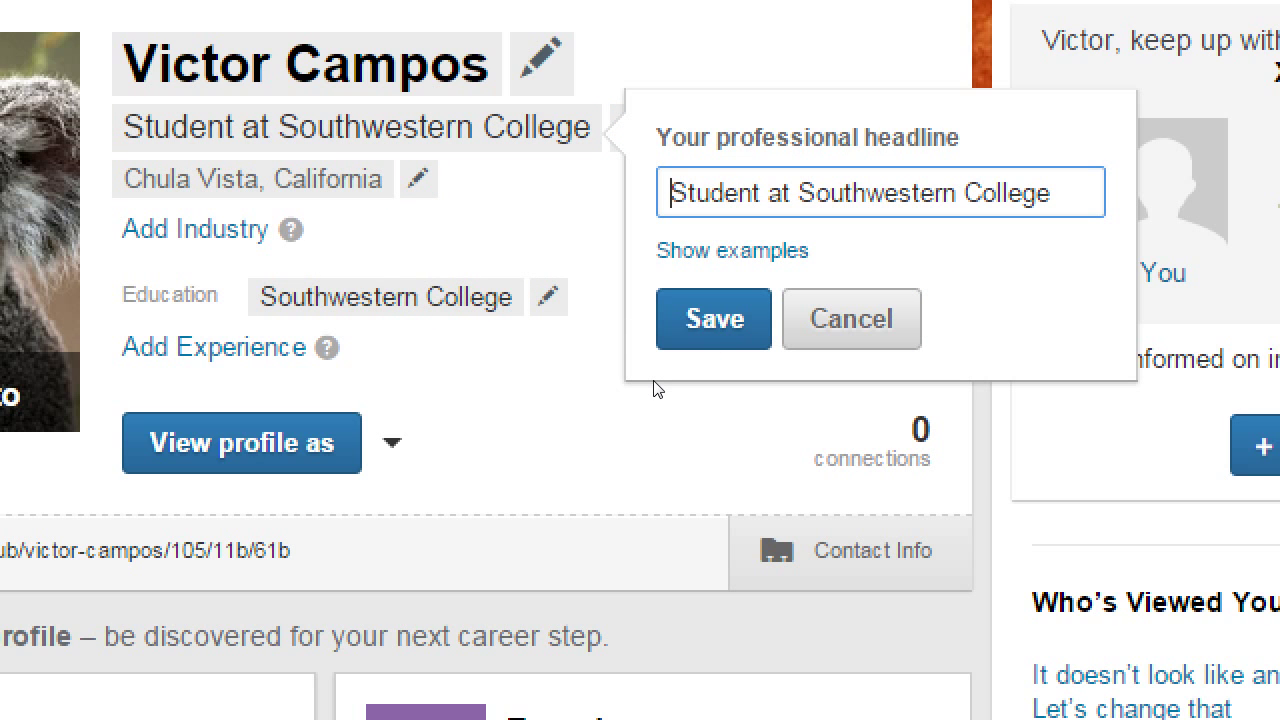
type("Web Design")
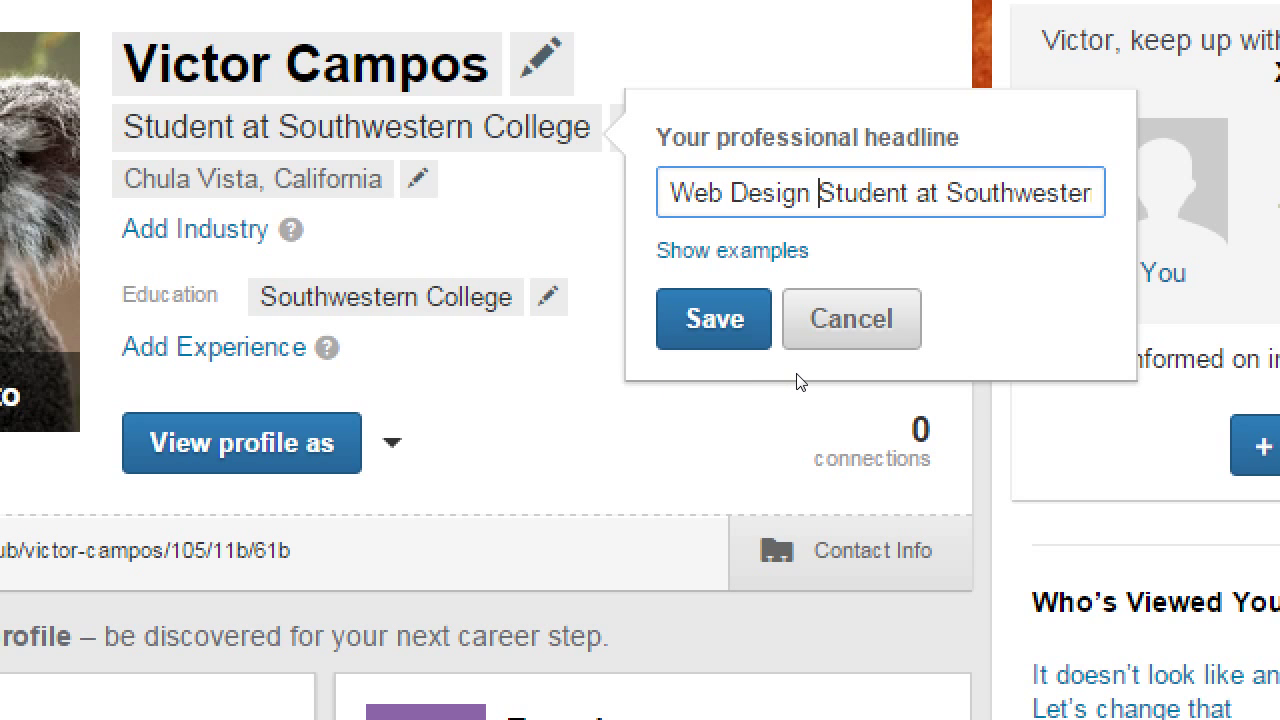
key("Return")
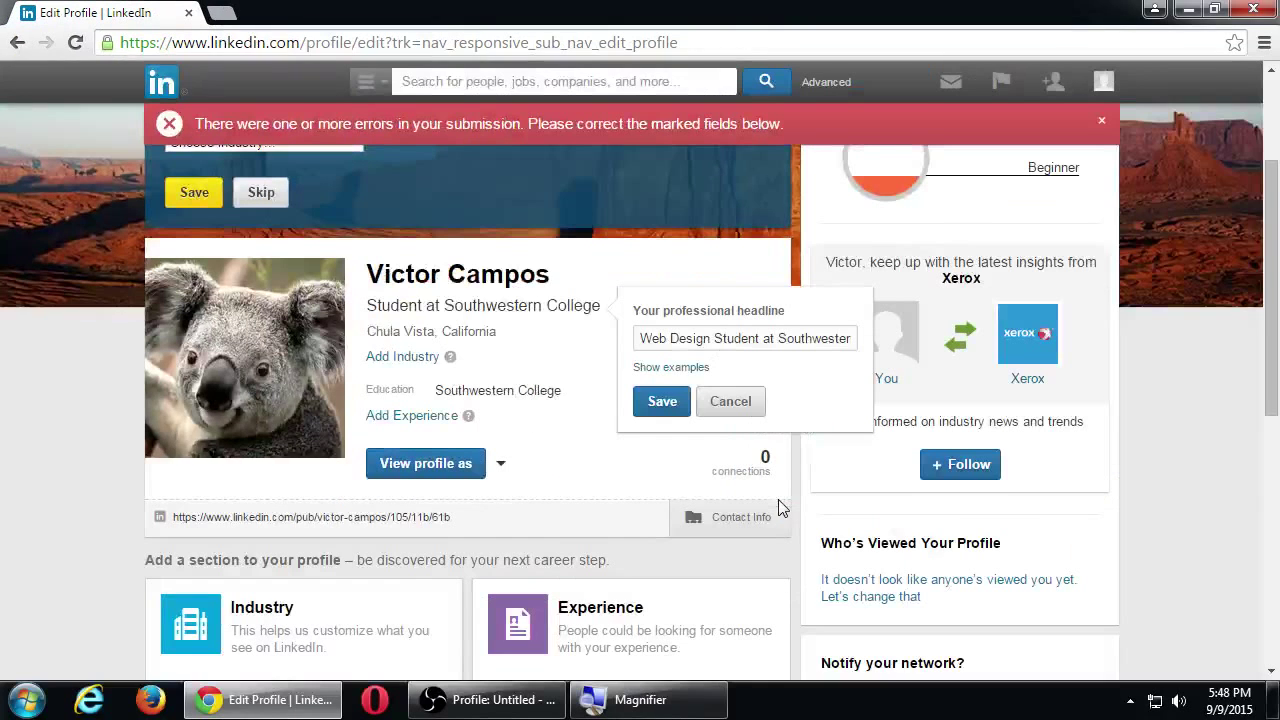
Try to save the headline as 'Web Design Student at SWC', then cancel the failed edit.
left_click(708, 340)
key("End")
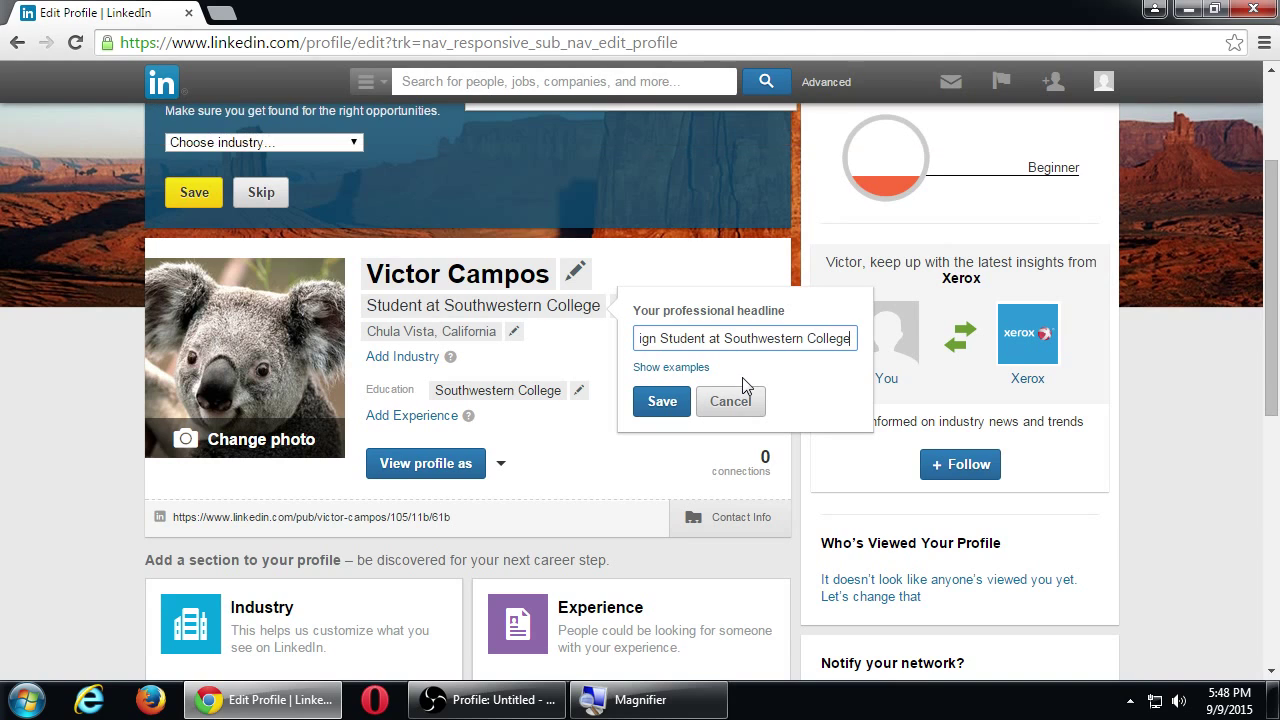
left_click(681, 338)
key("Home")
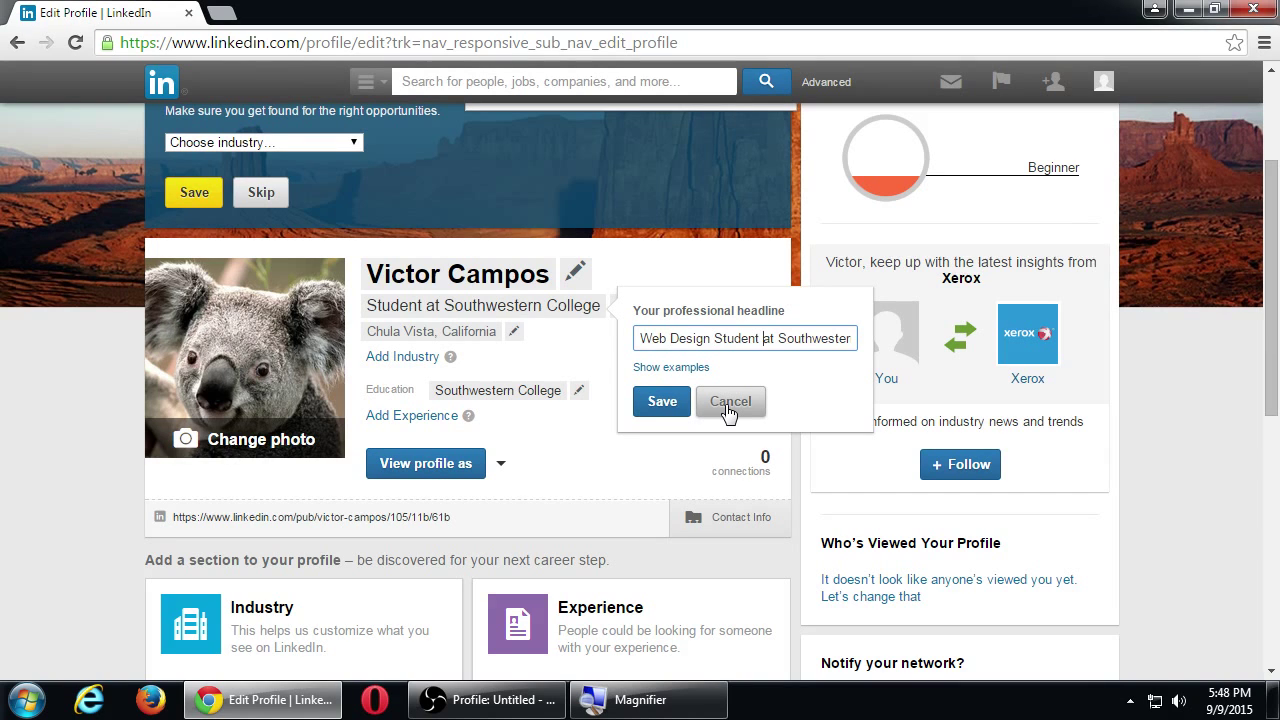
key("shift+End")
type("SWC")
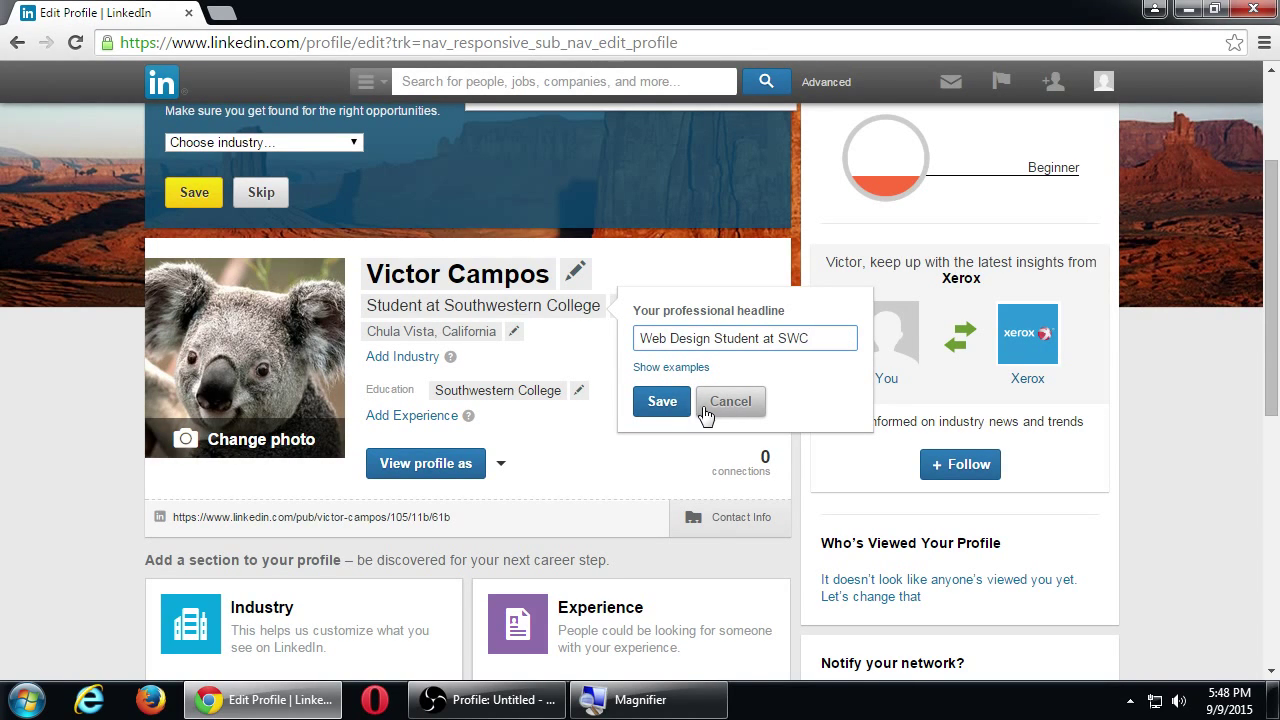
left_click(686, 402)
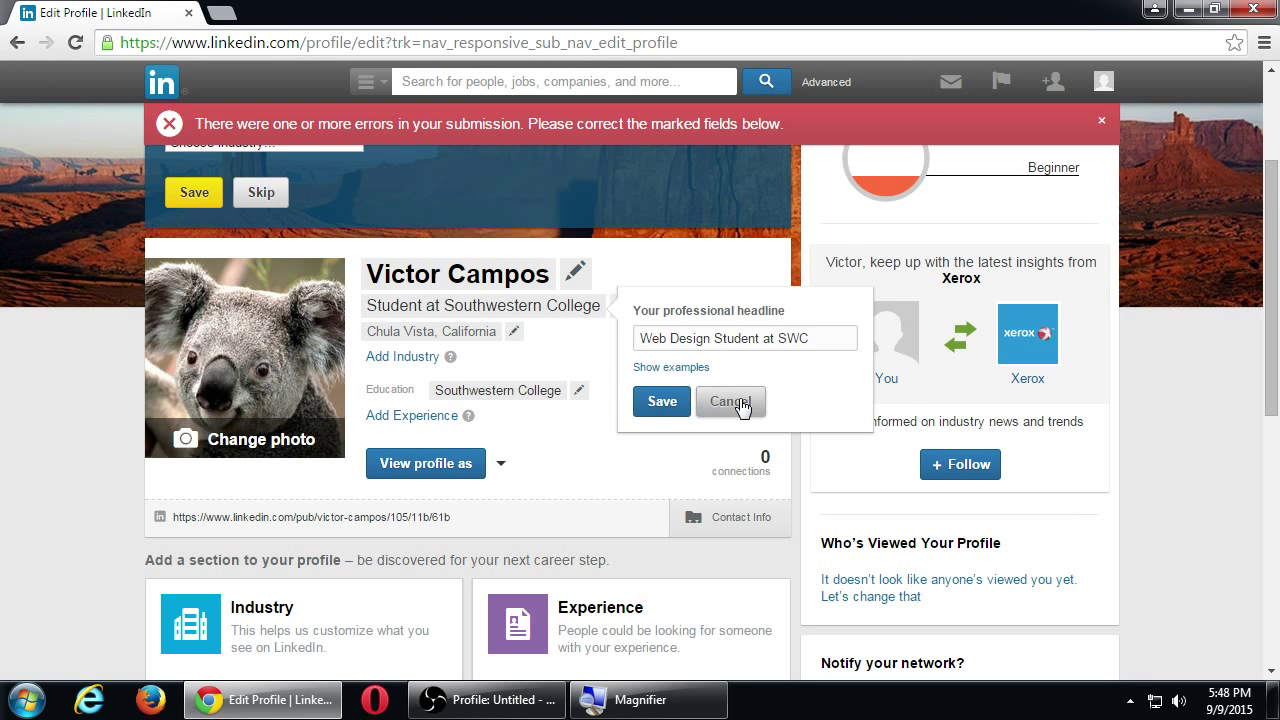
left_click(730, 402)
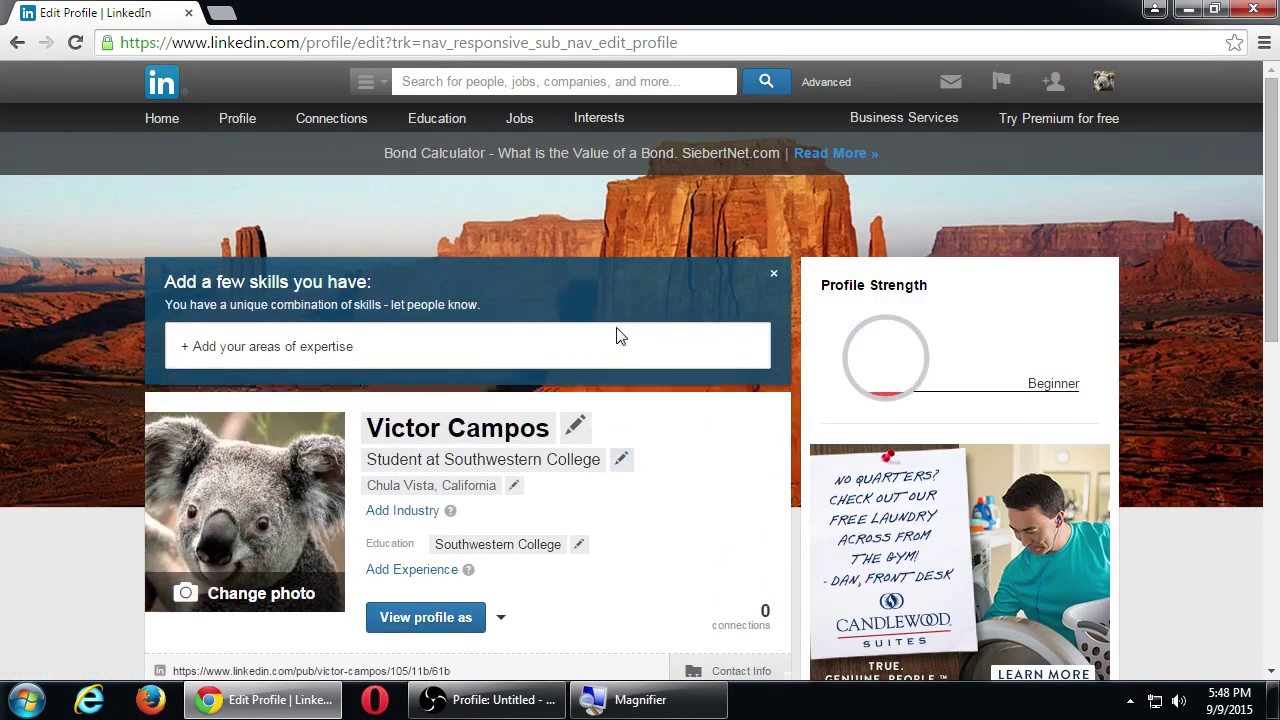
Add 'Web Design' before the headline to save 'Web Design Student at Southwestern College'.
left_click(621, 525)
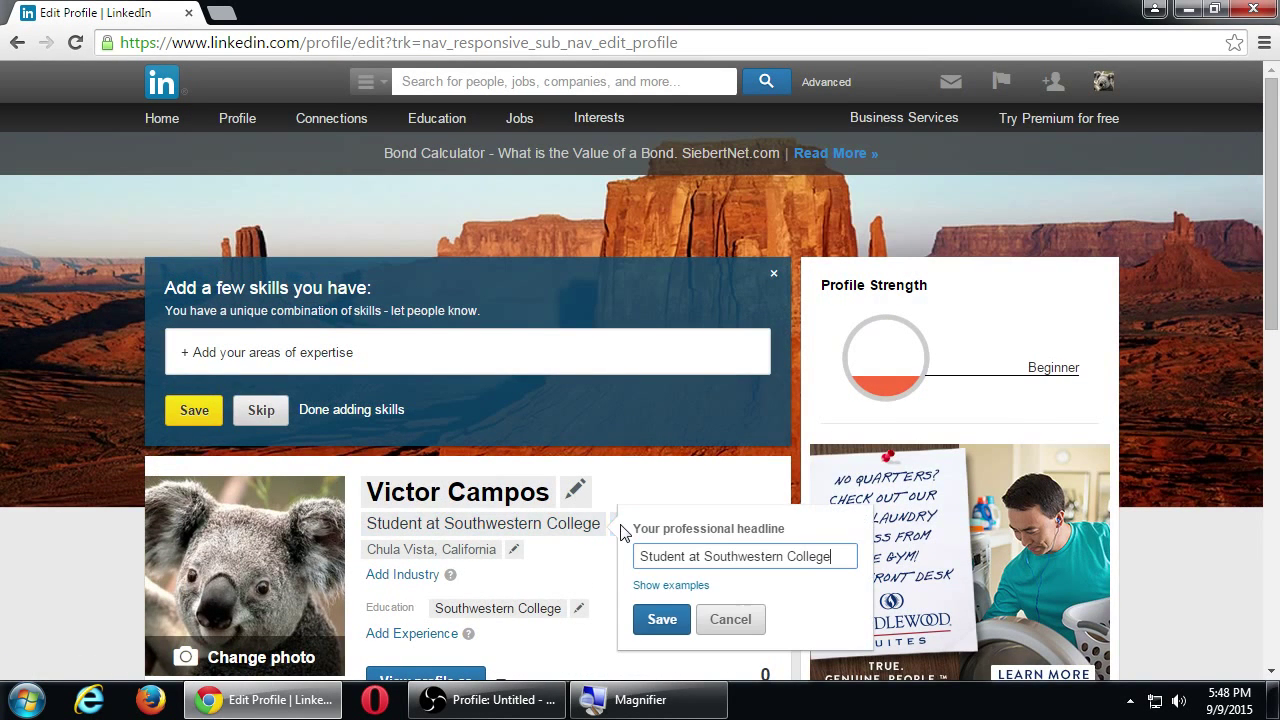
type("Web Design")
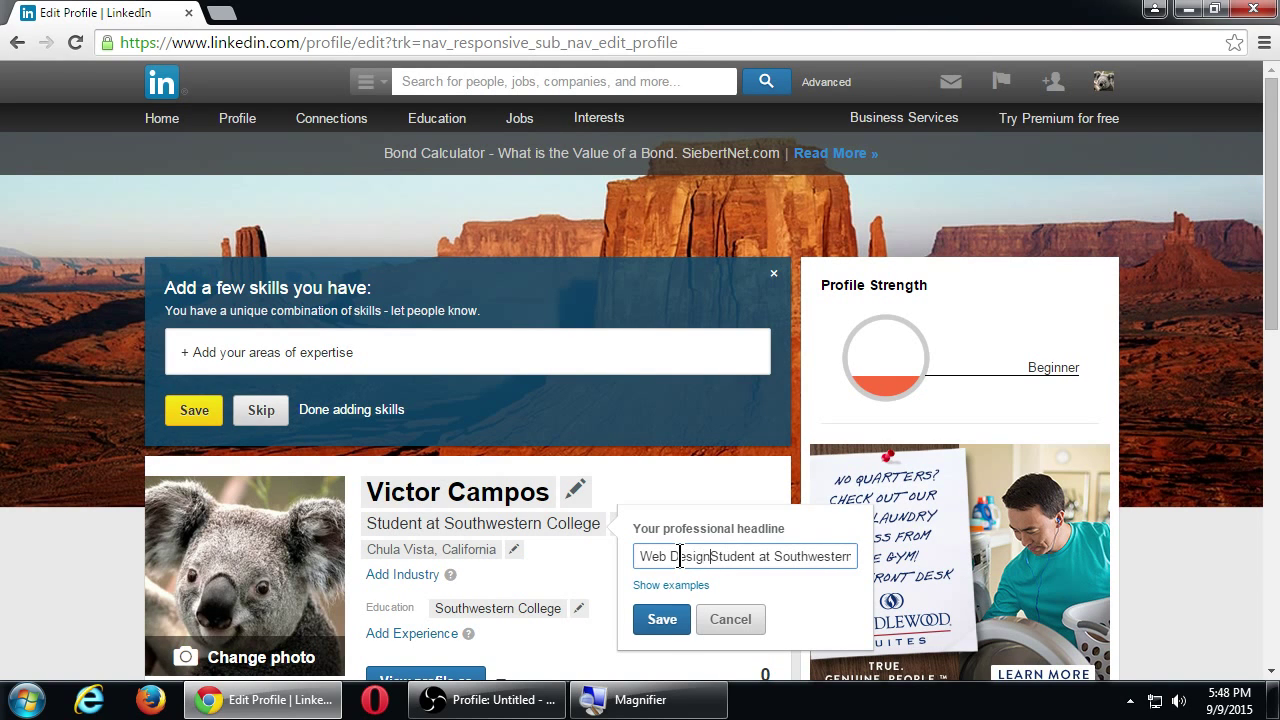
left_click(679, 621)
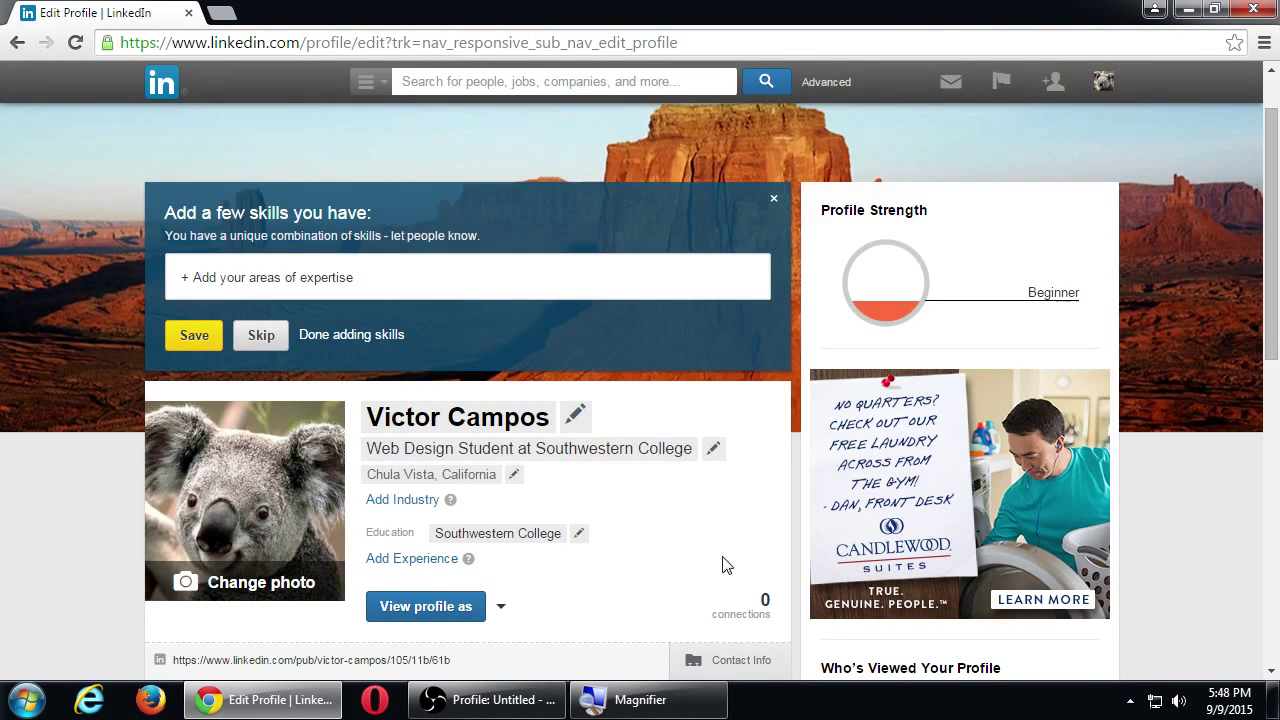
Magnify the screen with Windows Magnifier and open the profile's location settings.
key("super+plus")
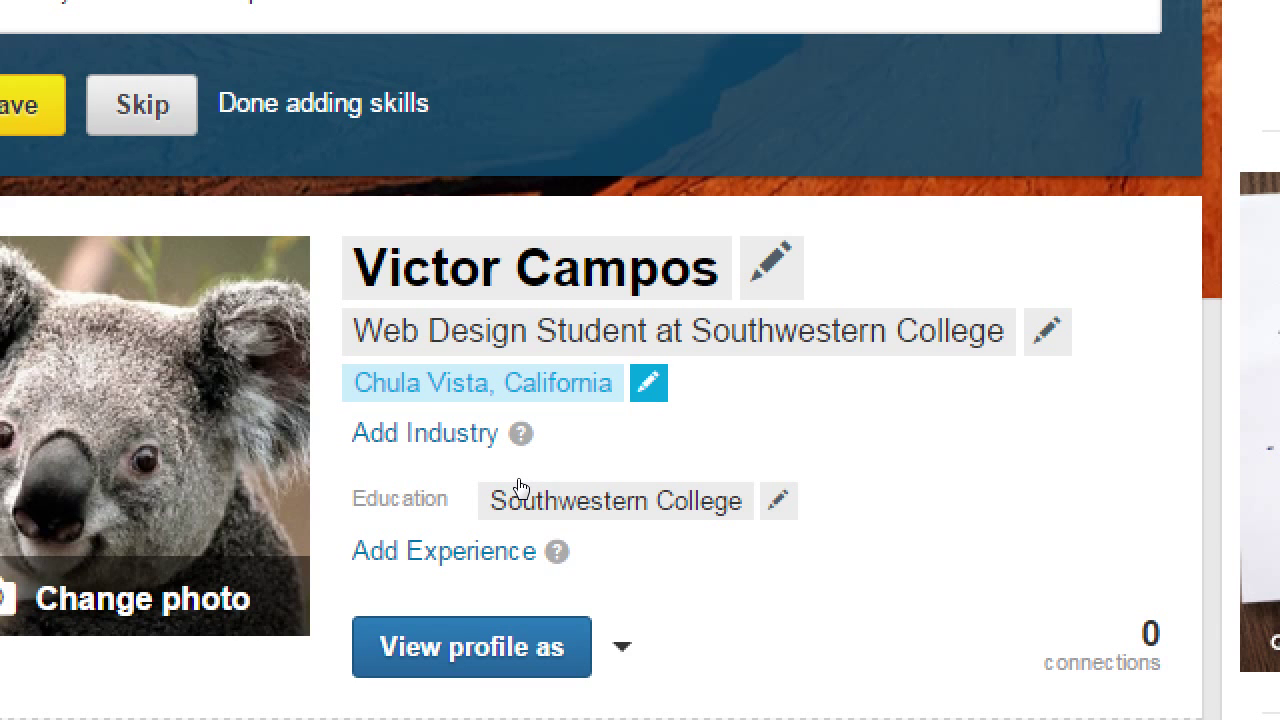
key("Return")
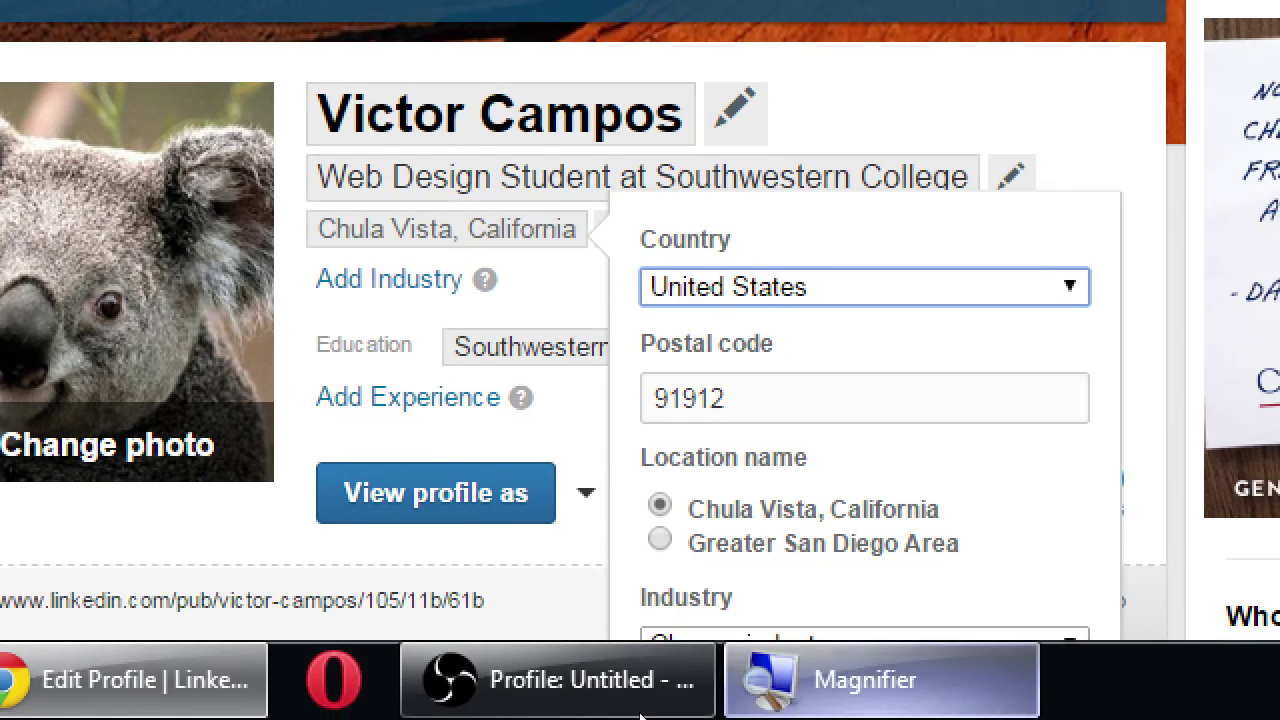
Keep United States as the country and pick Greater San Diego Area as the location name.
scroll(645, 605, "down", 1)
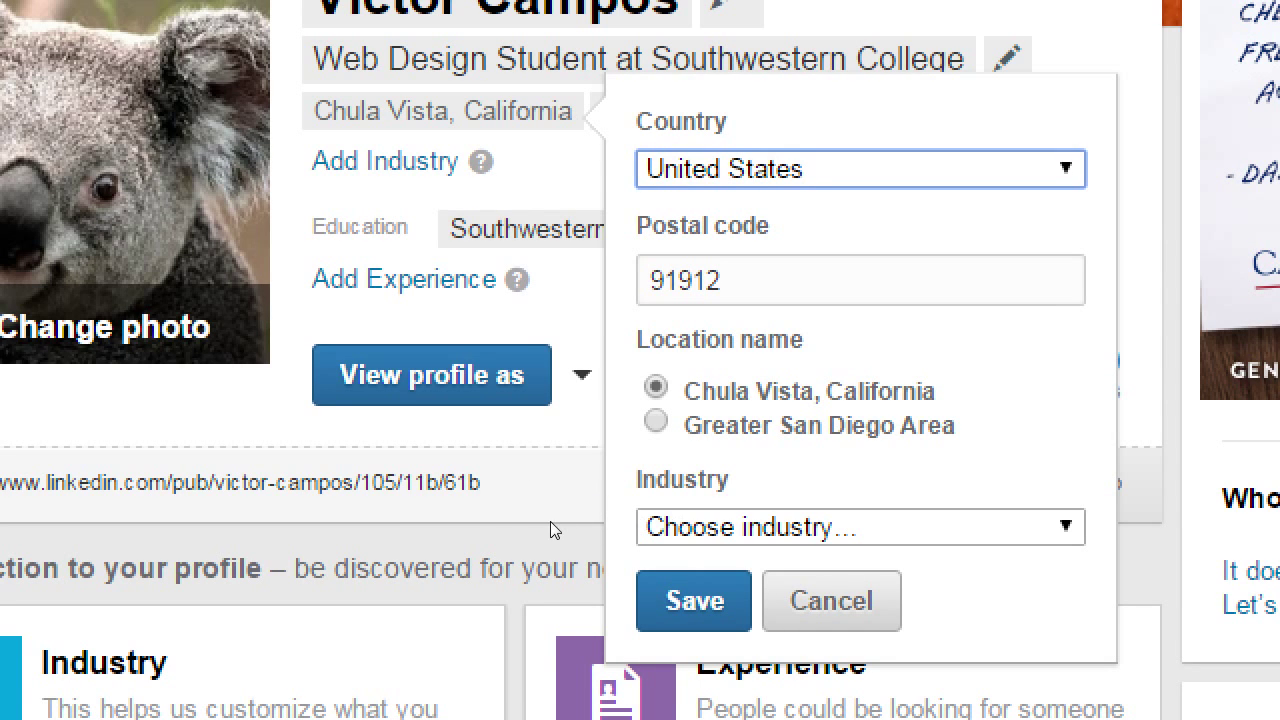
key("Tab")
key("Tab")
key("Down")
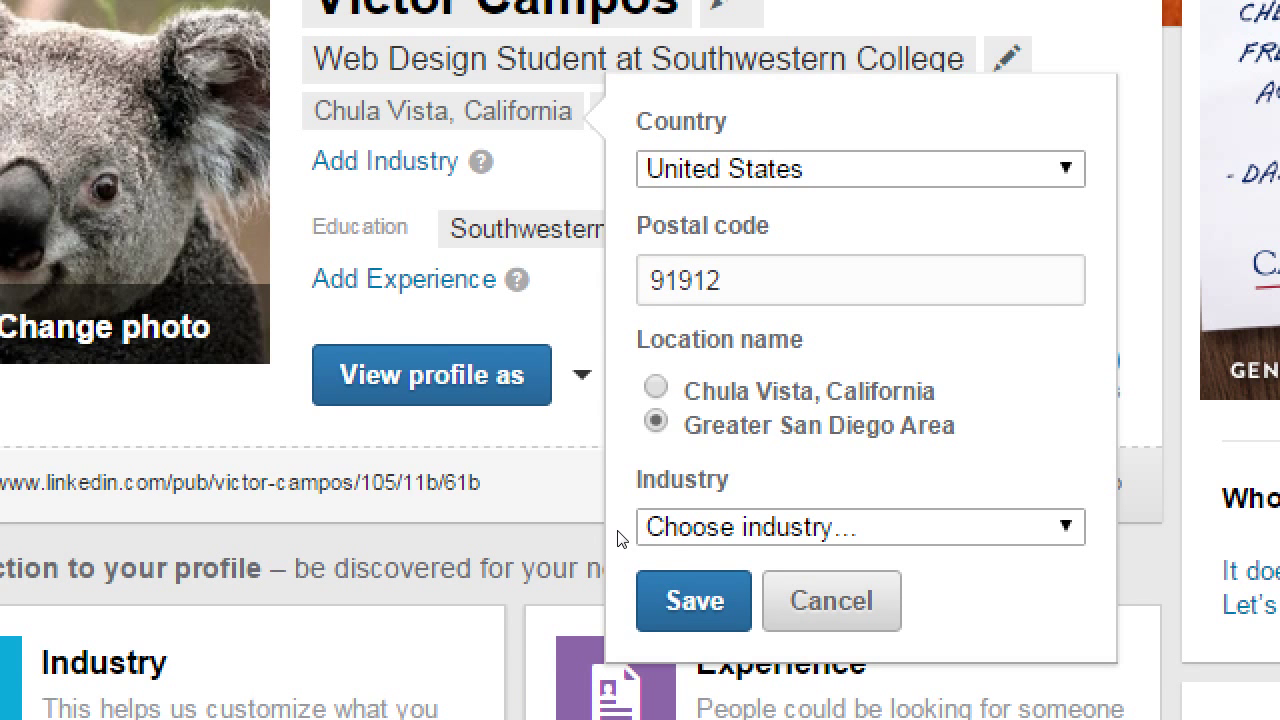
Browse the Industry dropdown and first set the industry to Online Media.
left_click(665, 540)
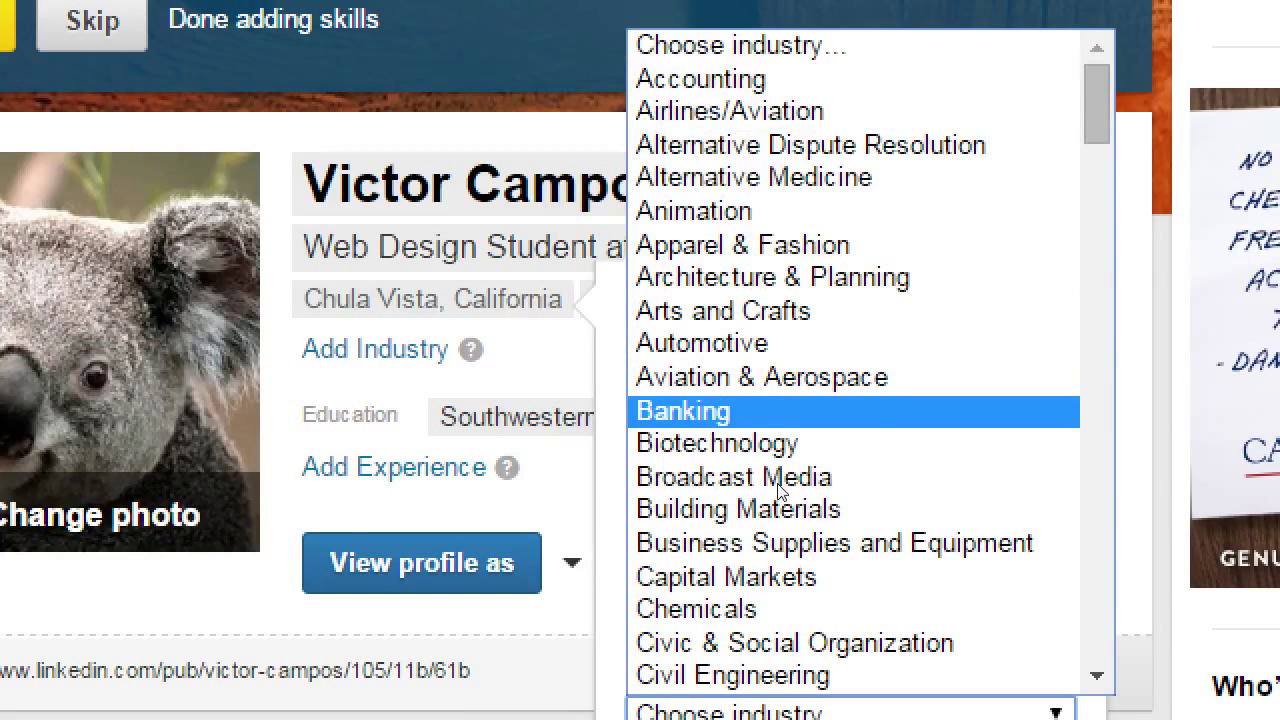
scroll(771, 486, "down", 20)
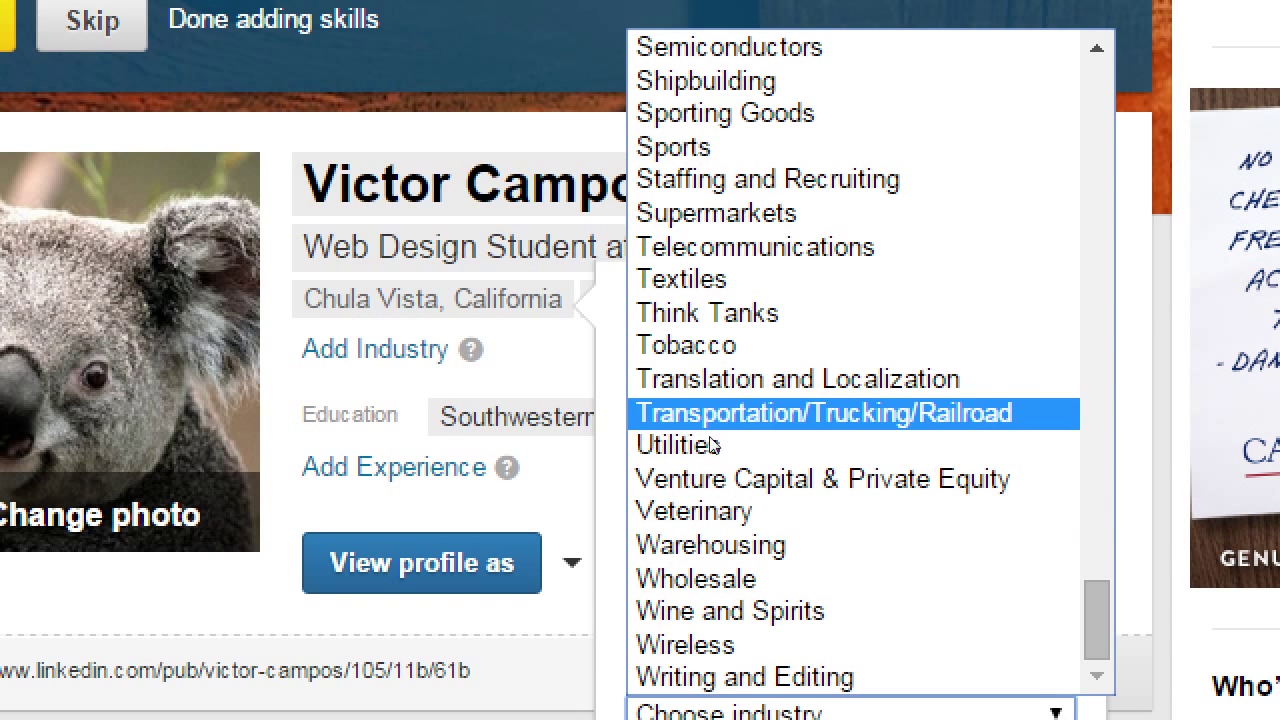
key("Down")
key("Down")
key("Down")
key("Down")
key("Up")
key("Up")
key("Up")
key("Up")
key("Up")
key("Up")
key("Up")
key("Up")
key("Up")
key("Up")
key("Up")
key("Up")
key("Up")
key("Up")
key("Up")
key("Up")
key("Up")
scroll(769, 292, "up", 6)
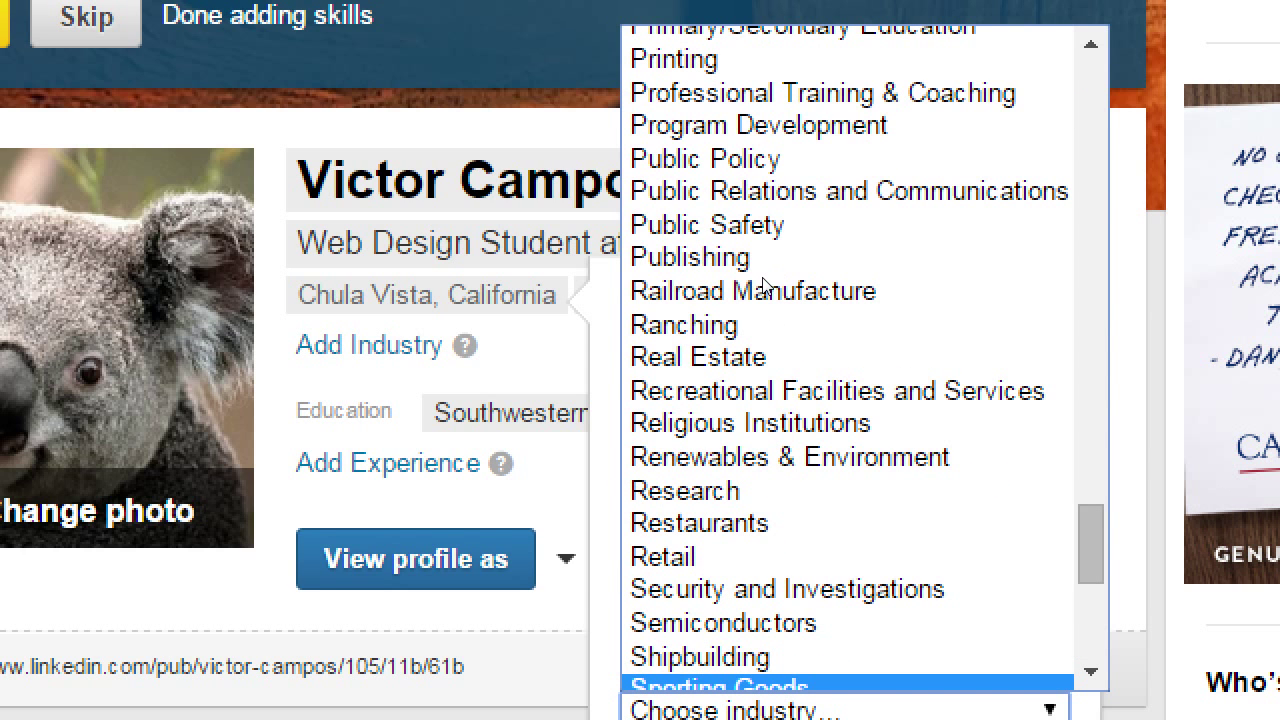
key("Up")
key("Up")
key("Up")
key("Up")
key("Up")
key("Up")
key("Up")
key("Up")
key("Up")
key("Up")
key("Up")
key("Up")
key("Up")
key("Up")
key("Up")
key("Up")
key("Up")
key("Down")
key("Down")
key("Down")
key("Down")
key("Down")
key("Down")
key("Down")
key("Down")
key("Down")
key("Down")
key("Down")
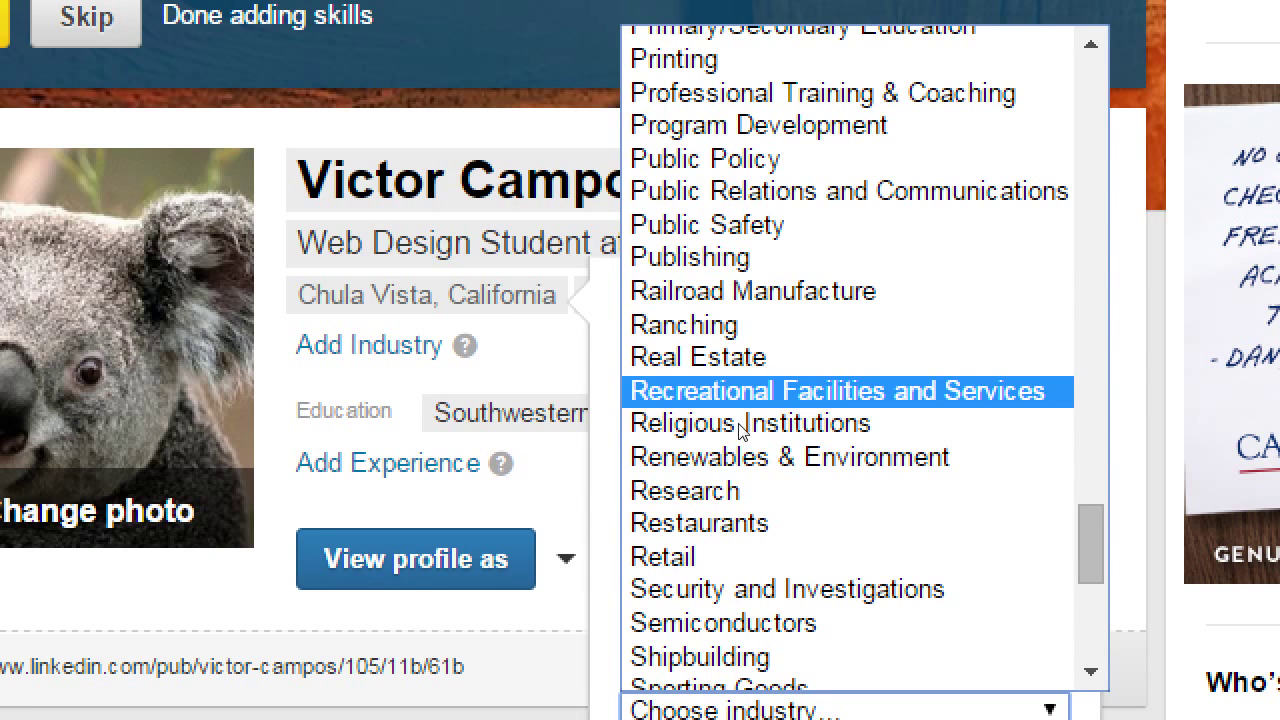
key("Down")
key("Down")
key("Down")
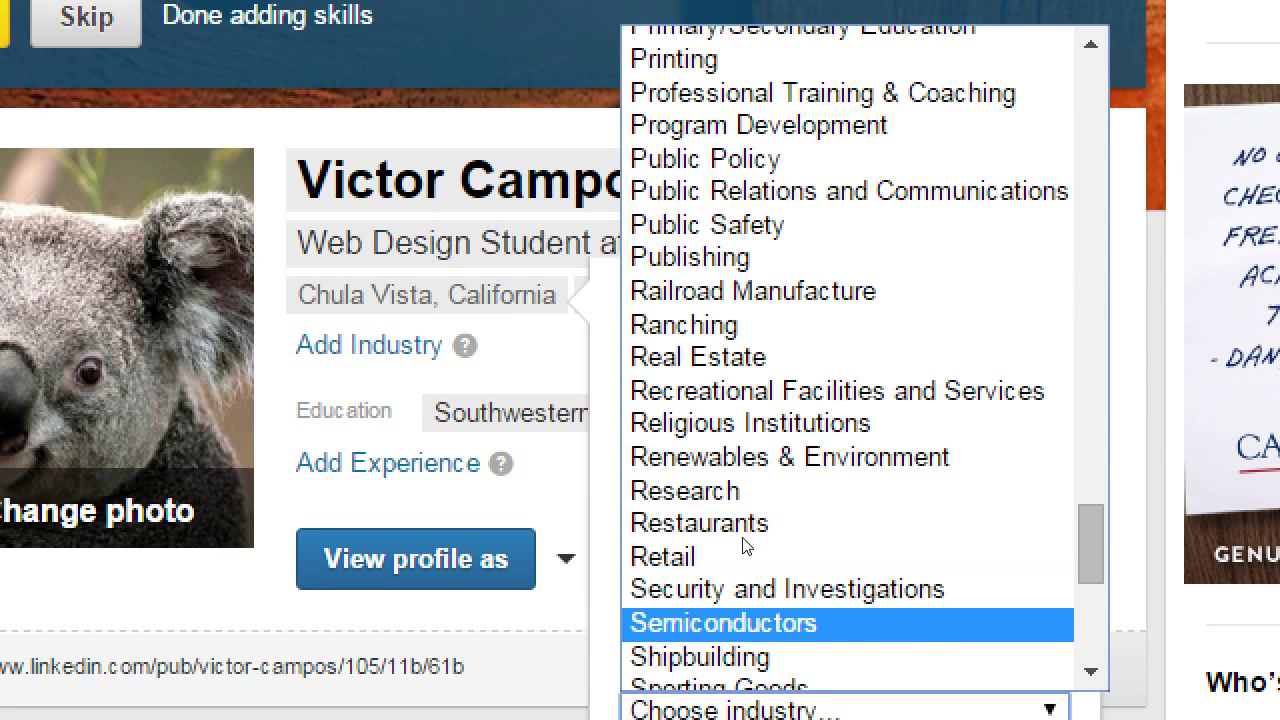
scroll(762, 385, "up", 5)
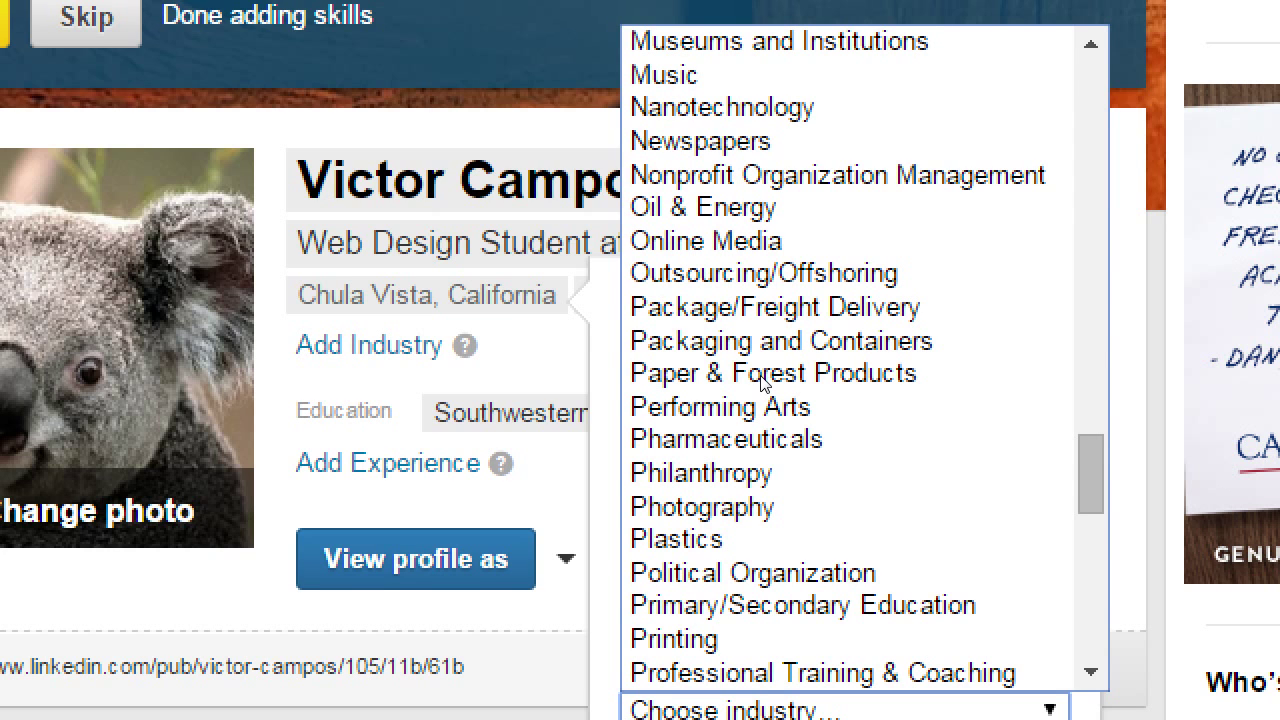
key("o")
key("Up")
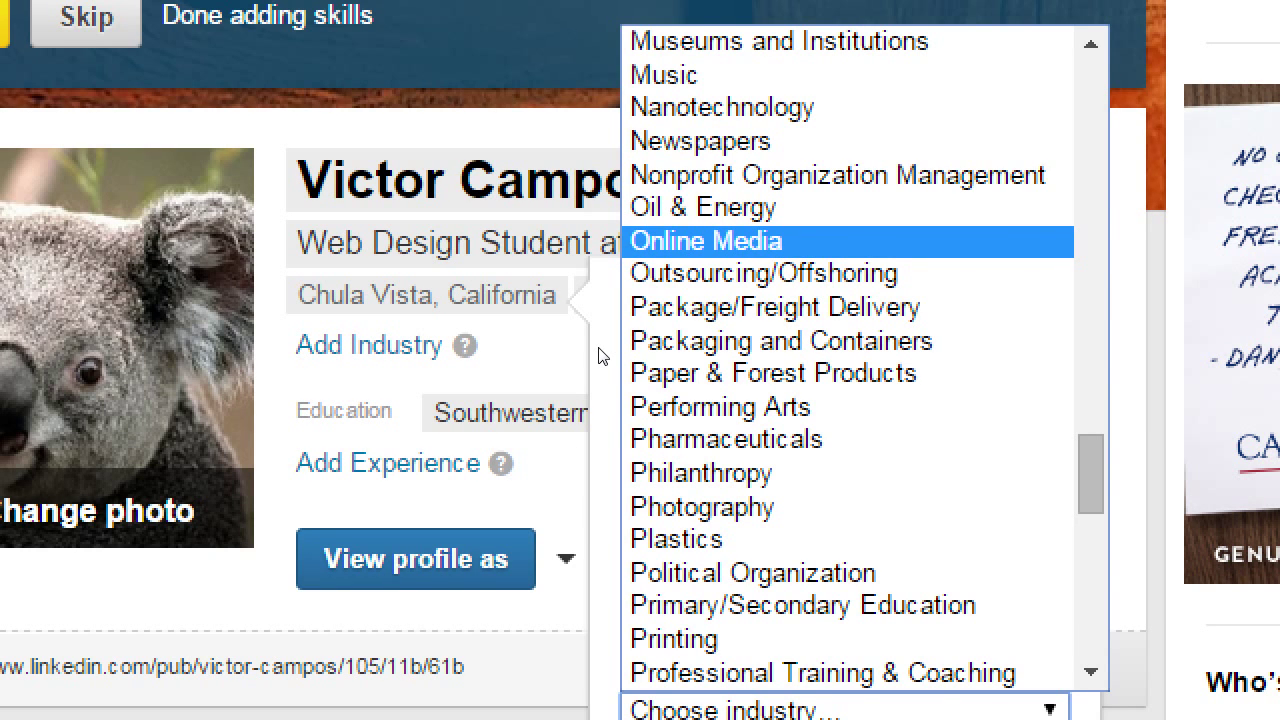
key("Return")
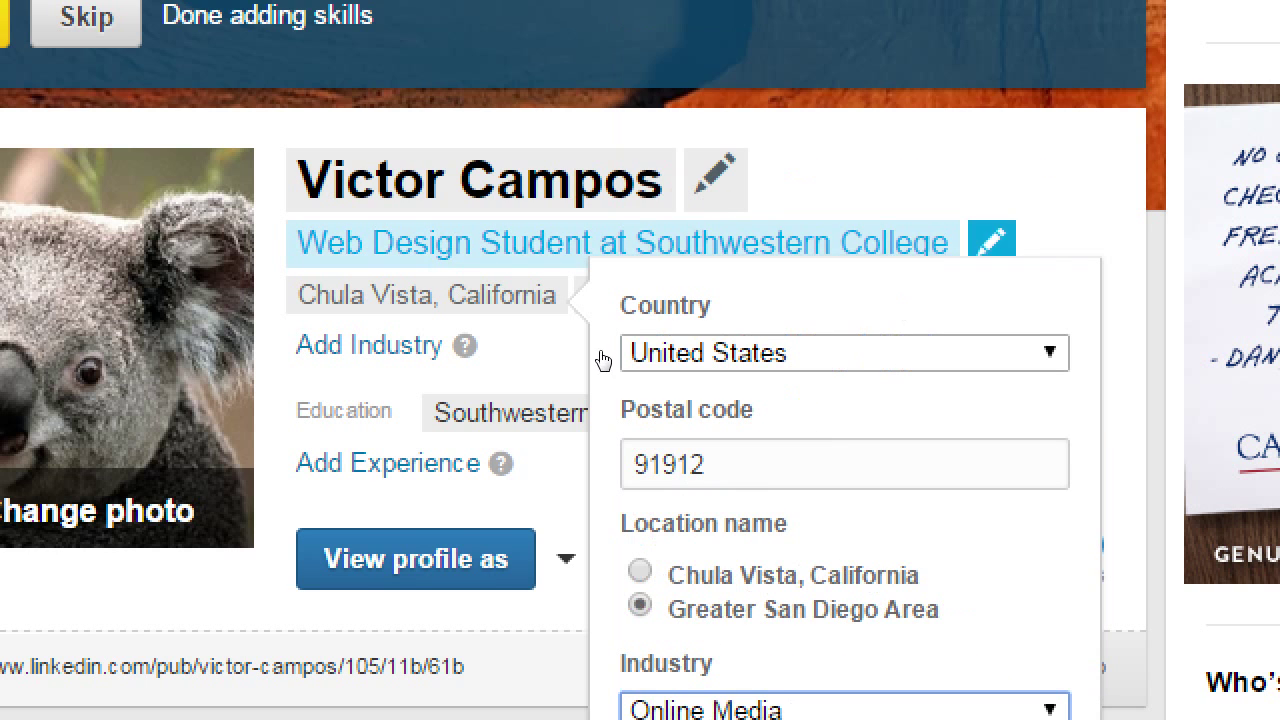
Change the industry from Online Media to Internet.
scroll(762, 400, "up", 5)
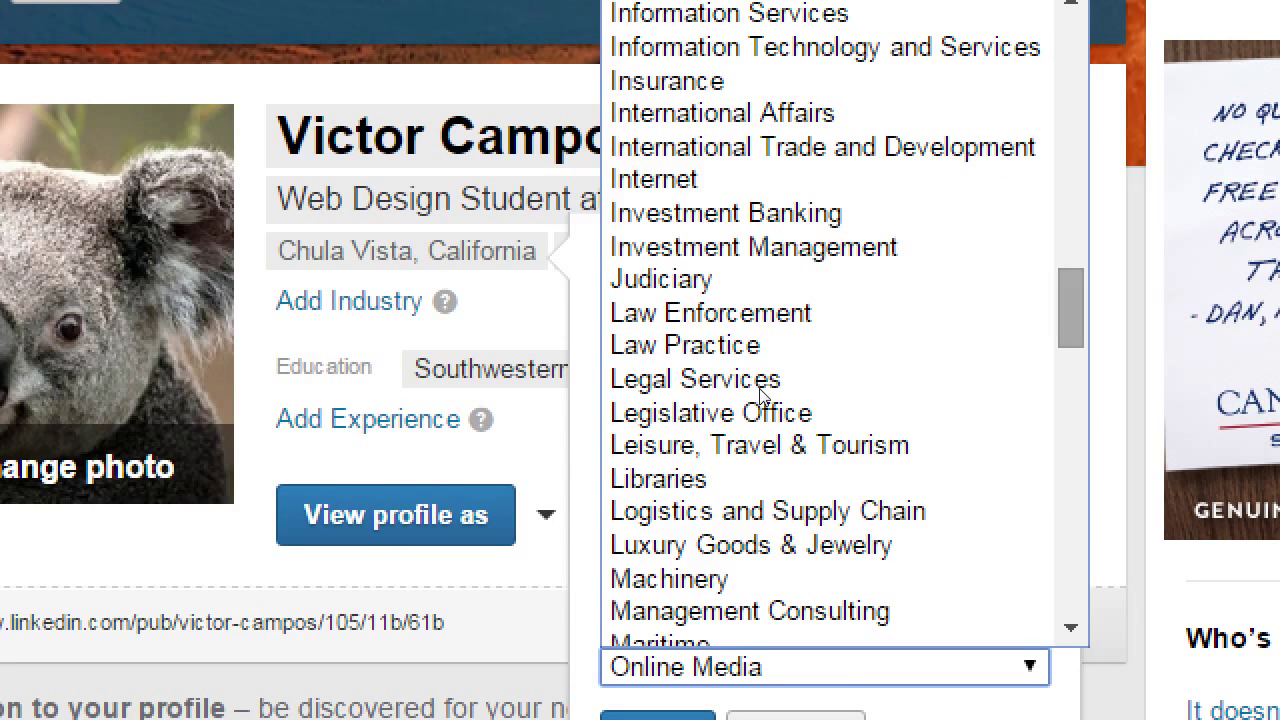
type("inv")
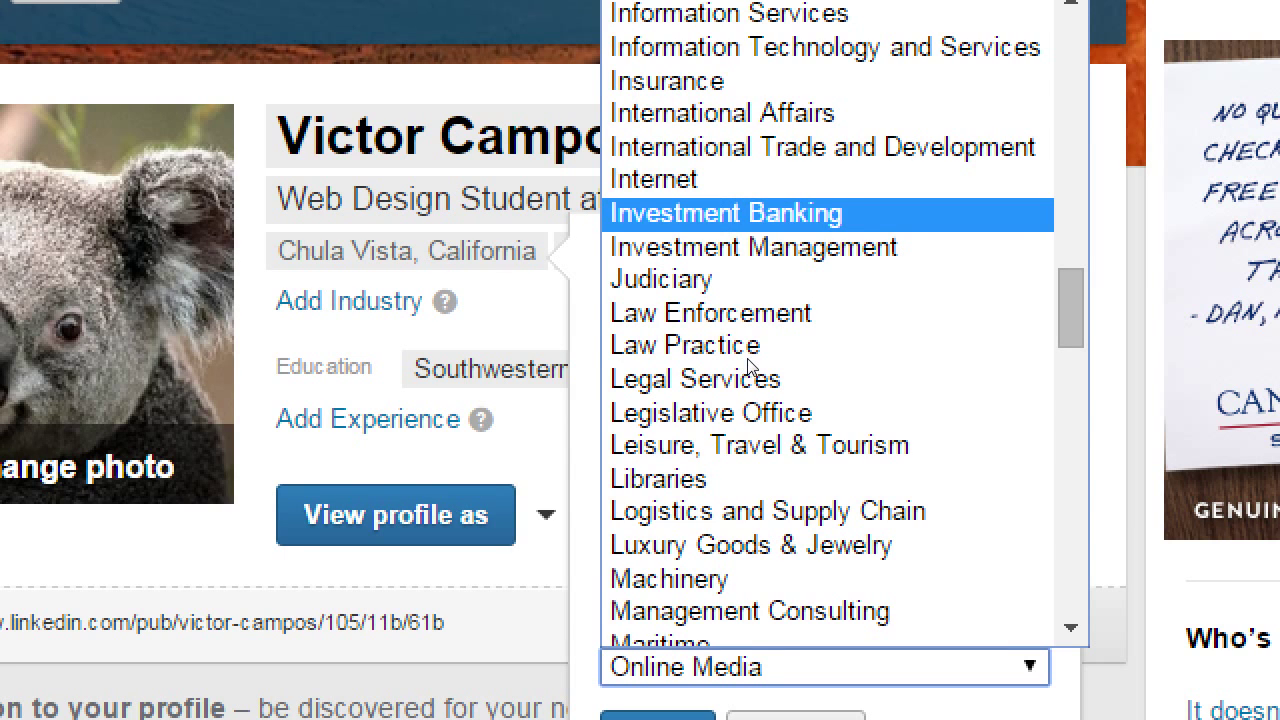
key("Up")
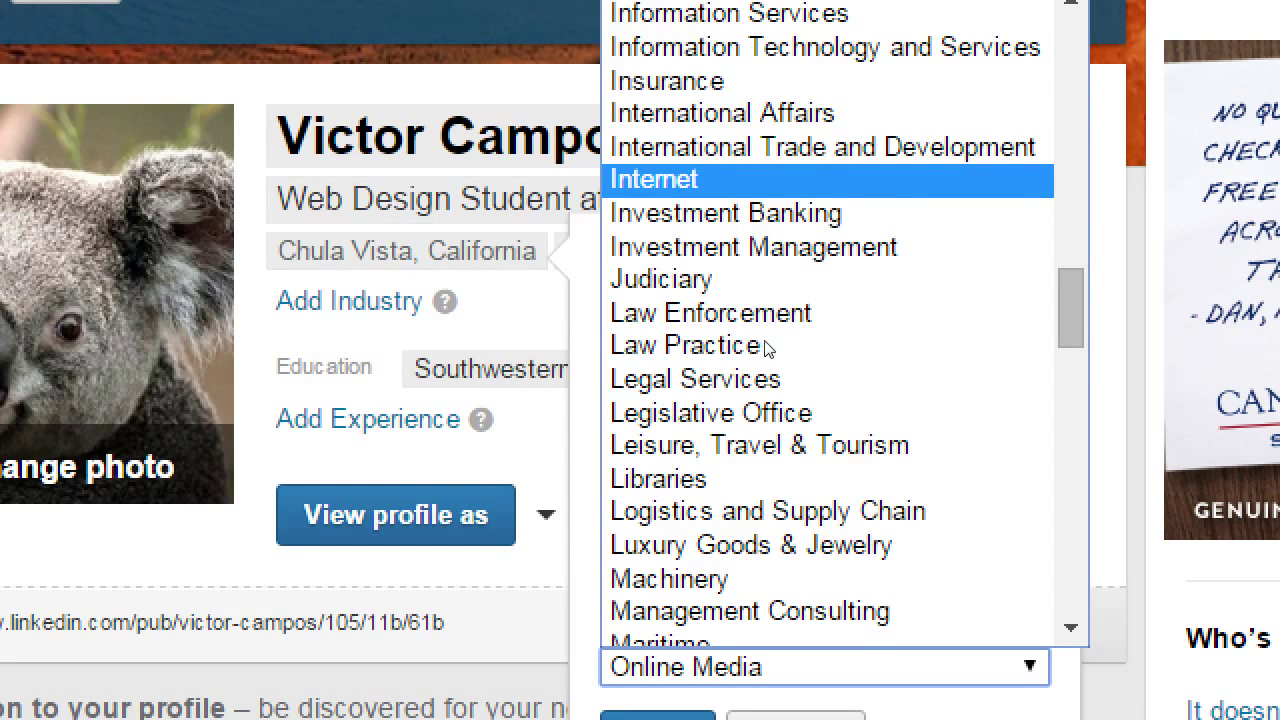
scroll(765, 348, "up", 5)
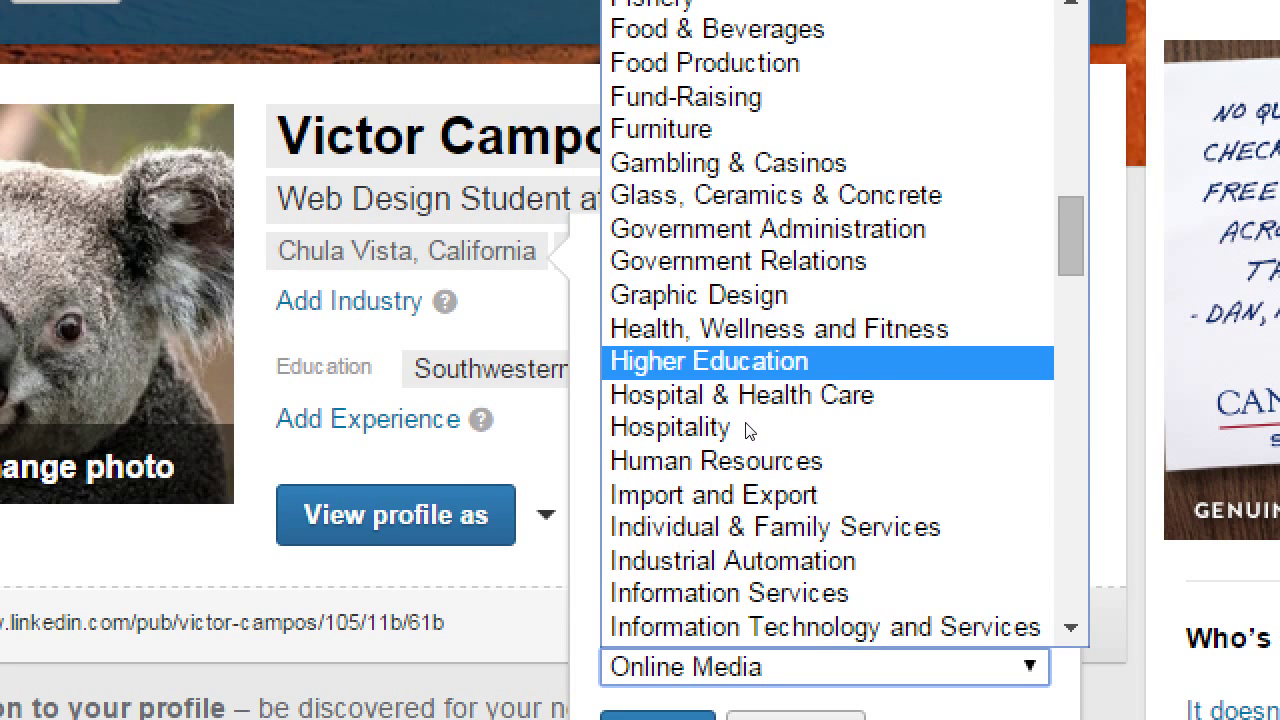
key("Up")
key("Up")
key("Up")
key("Up")
scroll(764, 375, "down", 3)
key("Down")
key("Down")
key("Down")
key("Down")
key("Down")
key("Down")
key("Down")
key("Down")
key("Down")
key("Down")
key("Down")
key("Down")
key("Down")
key("Down")
key("Down")
key("Down")
key("Return")
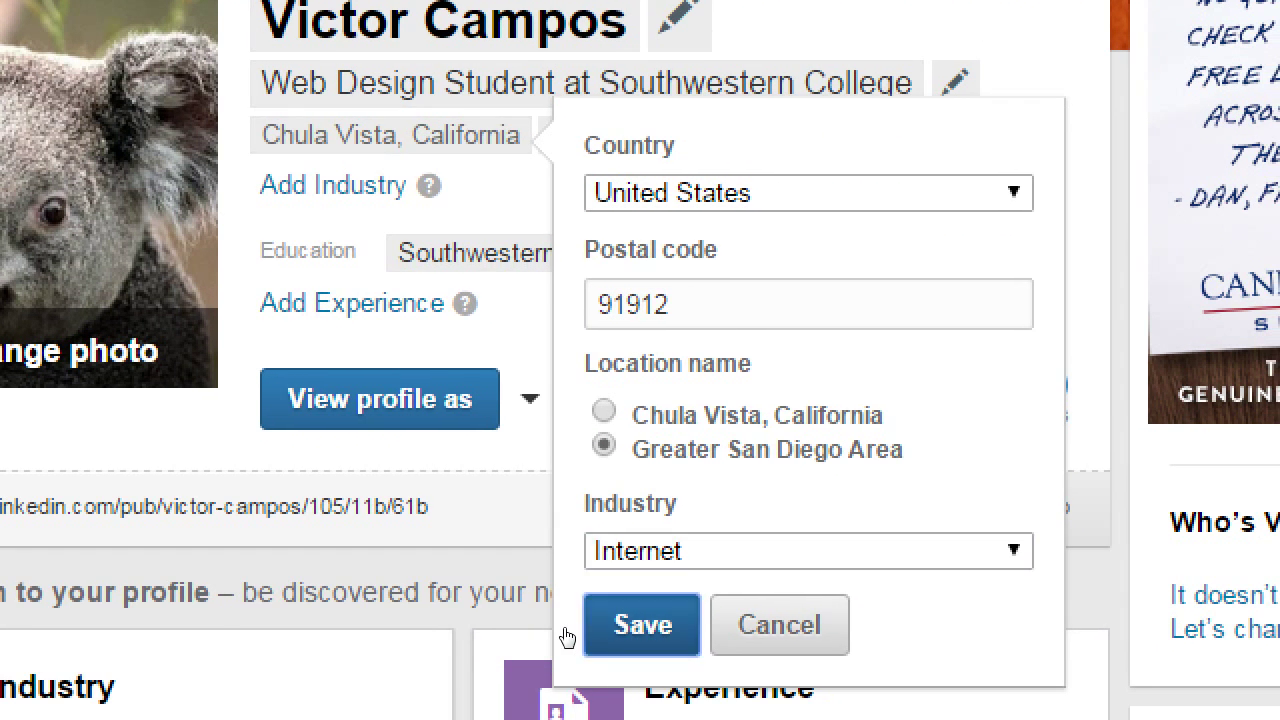
Save Greater San Diego Area and Internet to the profile card.
left_click(612, 716)
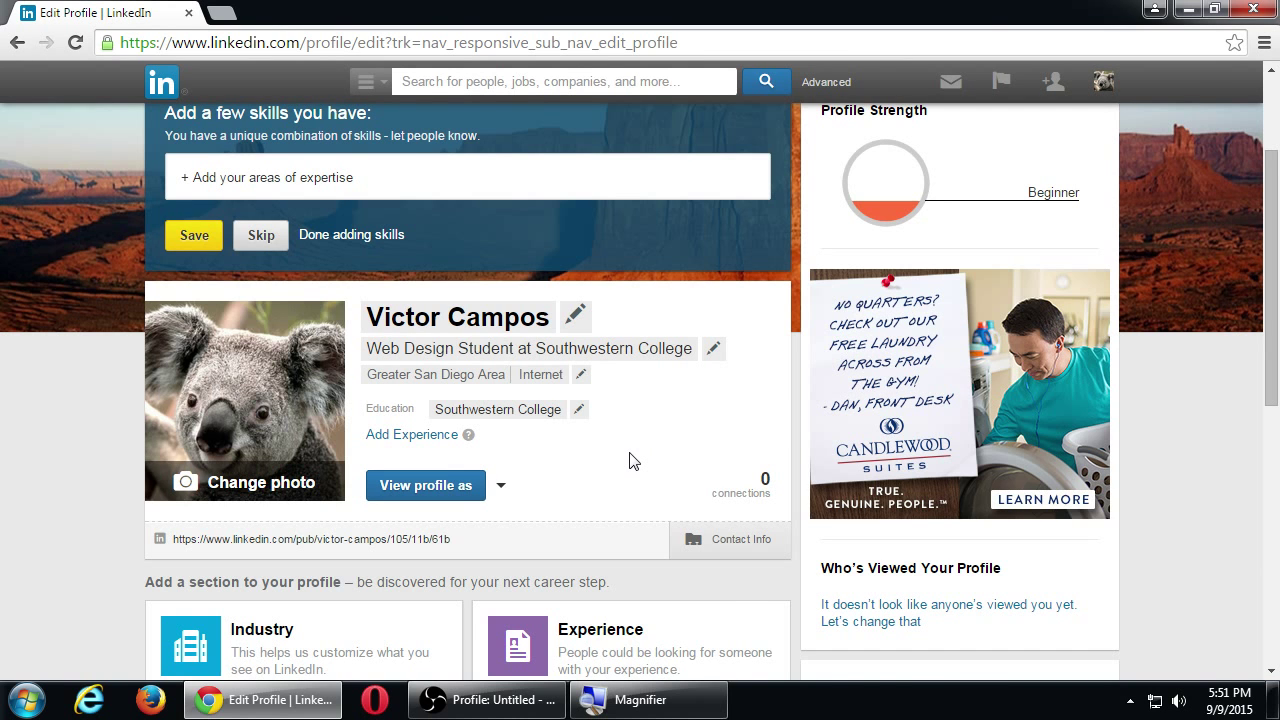
scroll(630, 460, "up", 1)
scroll(630, 460, "down", 1)
mouse_move(470, 445)
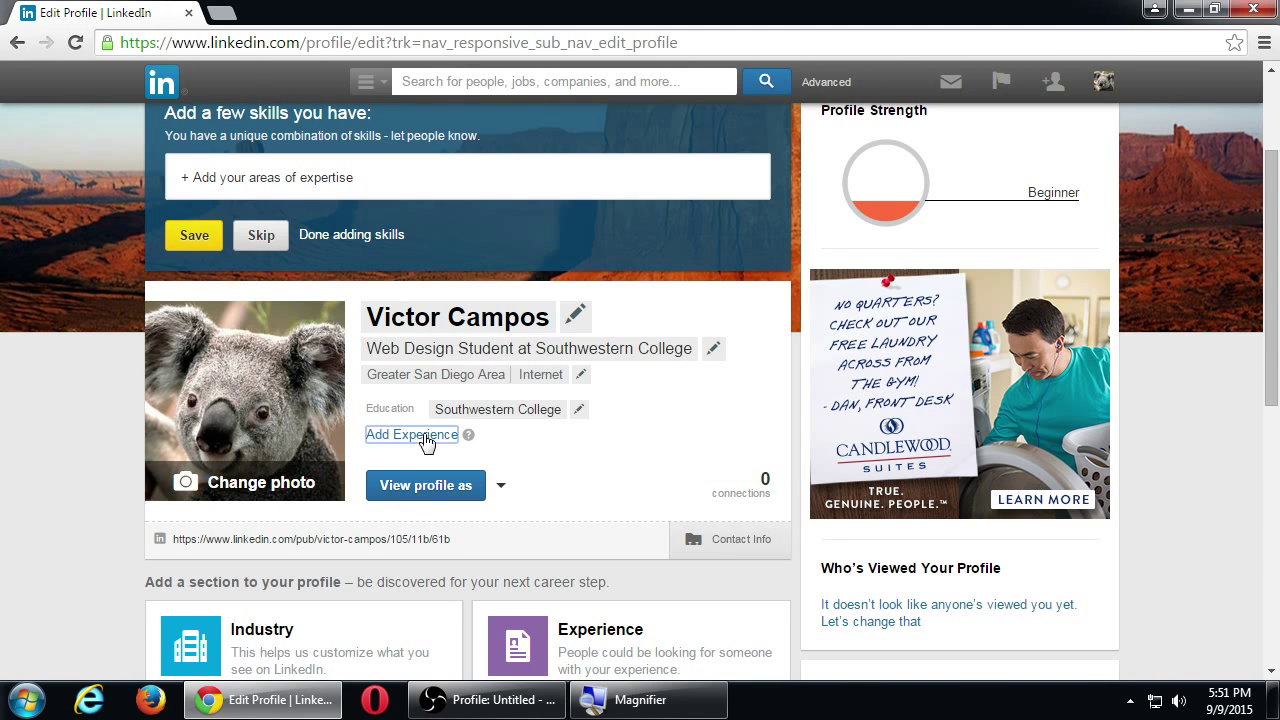
Open an empty Experience form via the Add Experience link under Education.
left_click(428, 436)
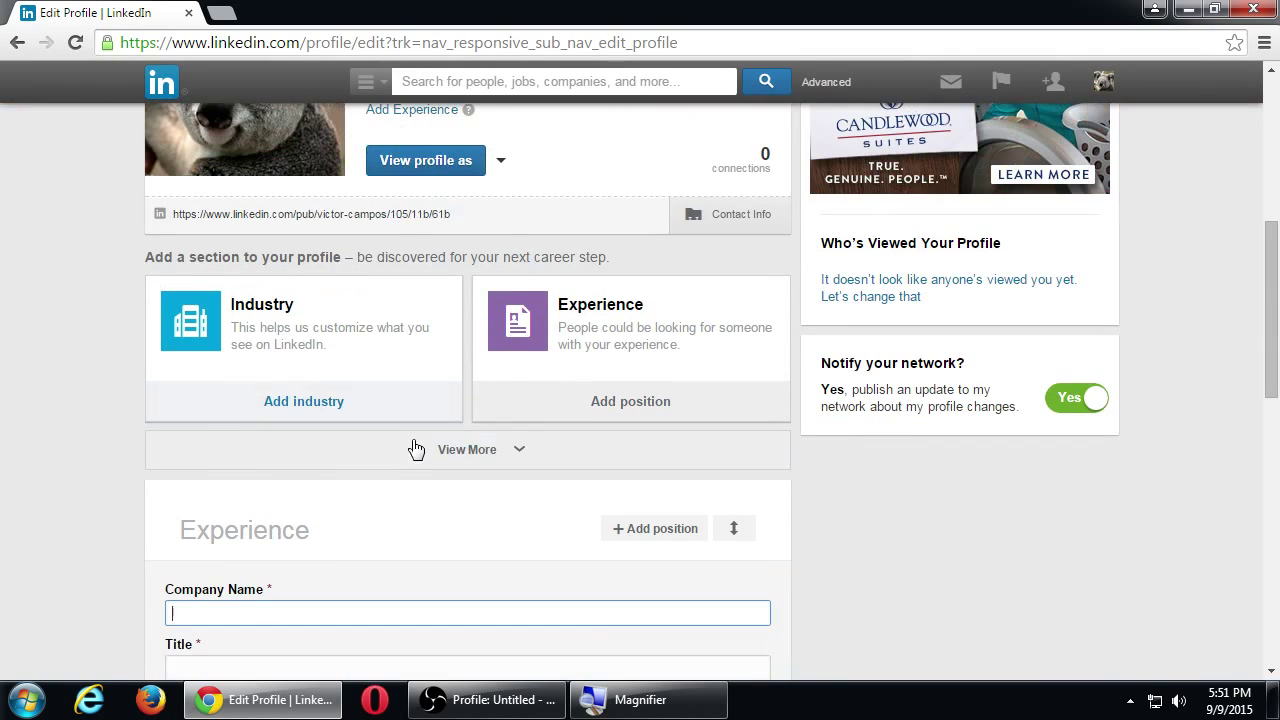
scroll(331, 380, "up", 2)
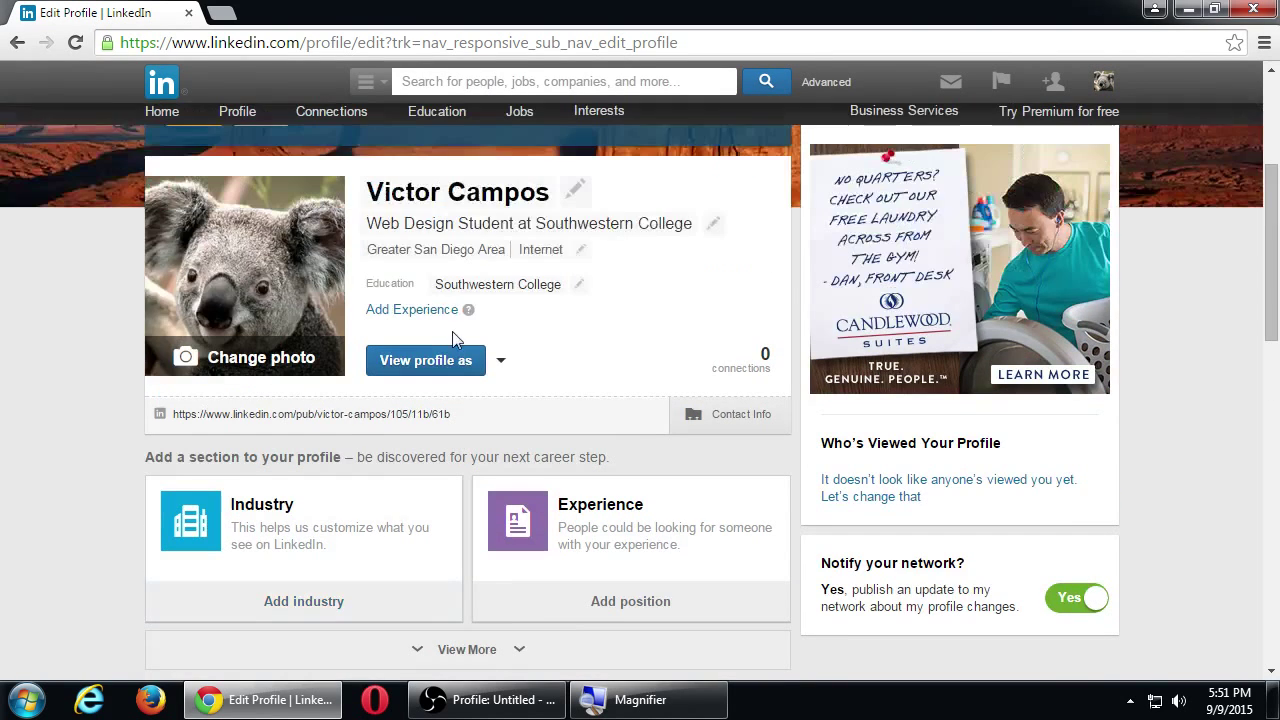
left_click(430, 318)
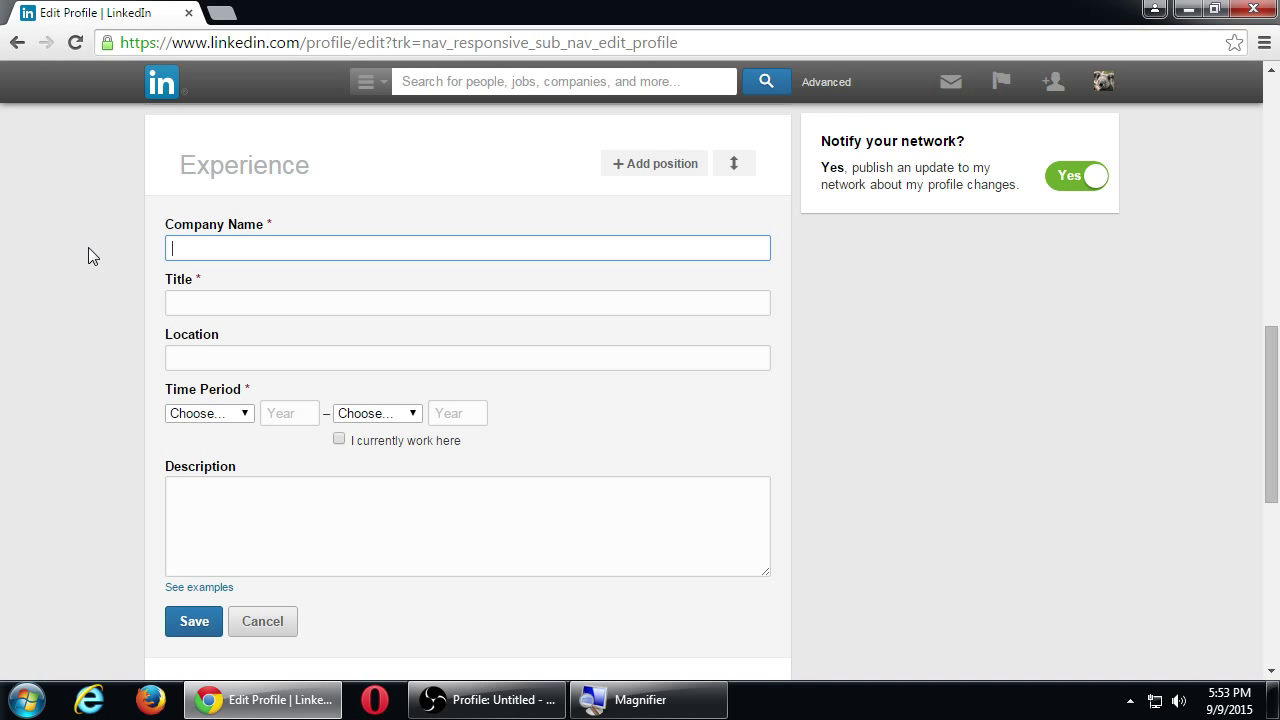
Enter Juan's Tile and Stone as the company name and add it as a new company.
type("Juan's tile a")
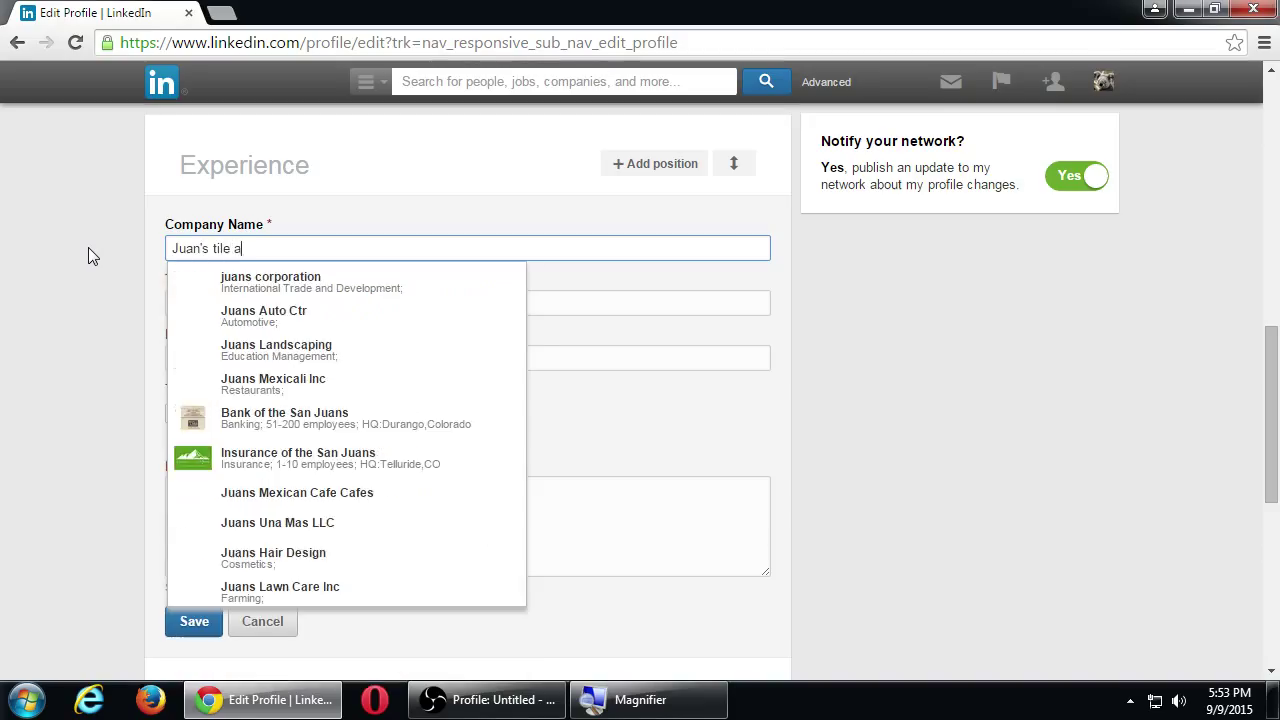
type("nd Sto")
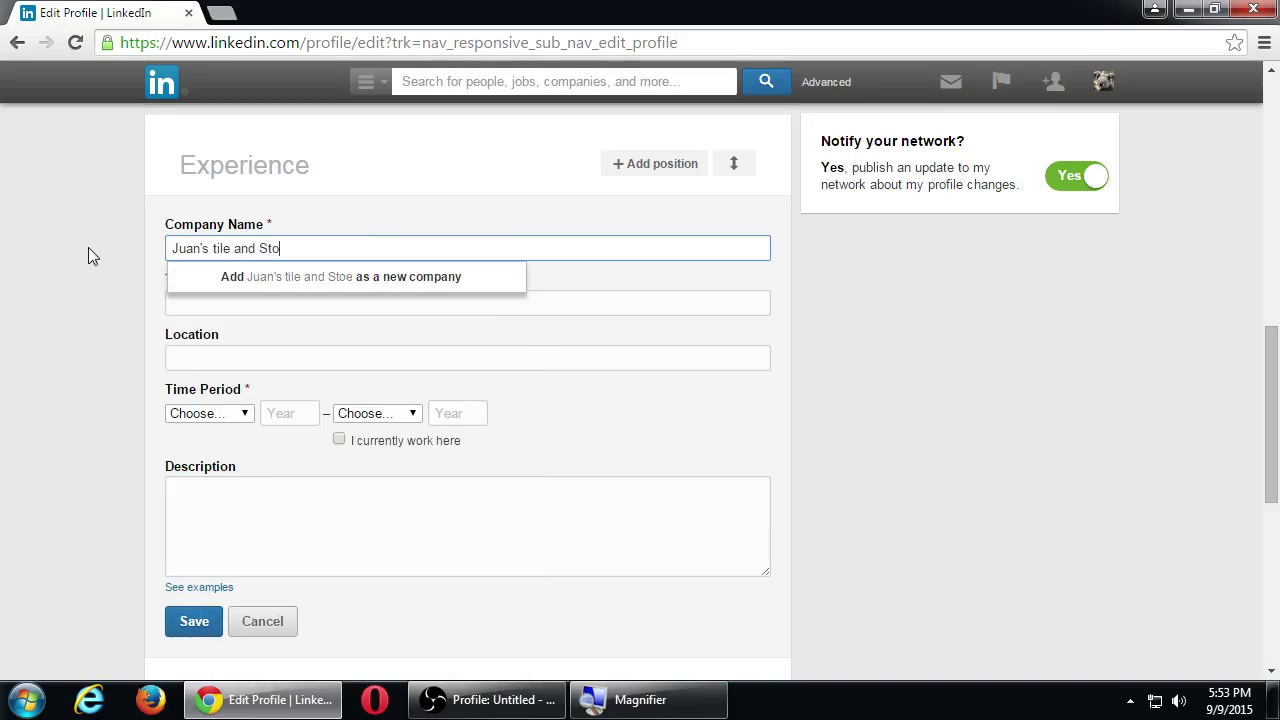
type("ne")
key("BackSpace")
key("BackSpace")
key("BackSpace")
key("BackSpace")
key("BackSpace")
key("BackSpace")
key("BackSpace")
key("BackSpace")
key("BackSpace")
key("BackSpace")
key("BackSpace")
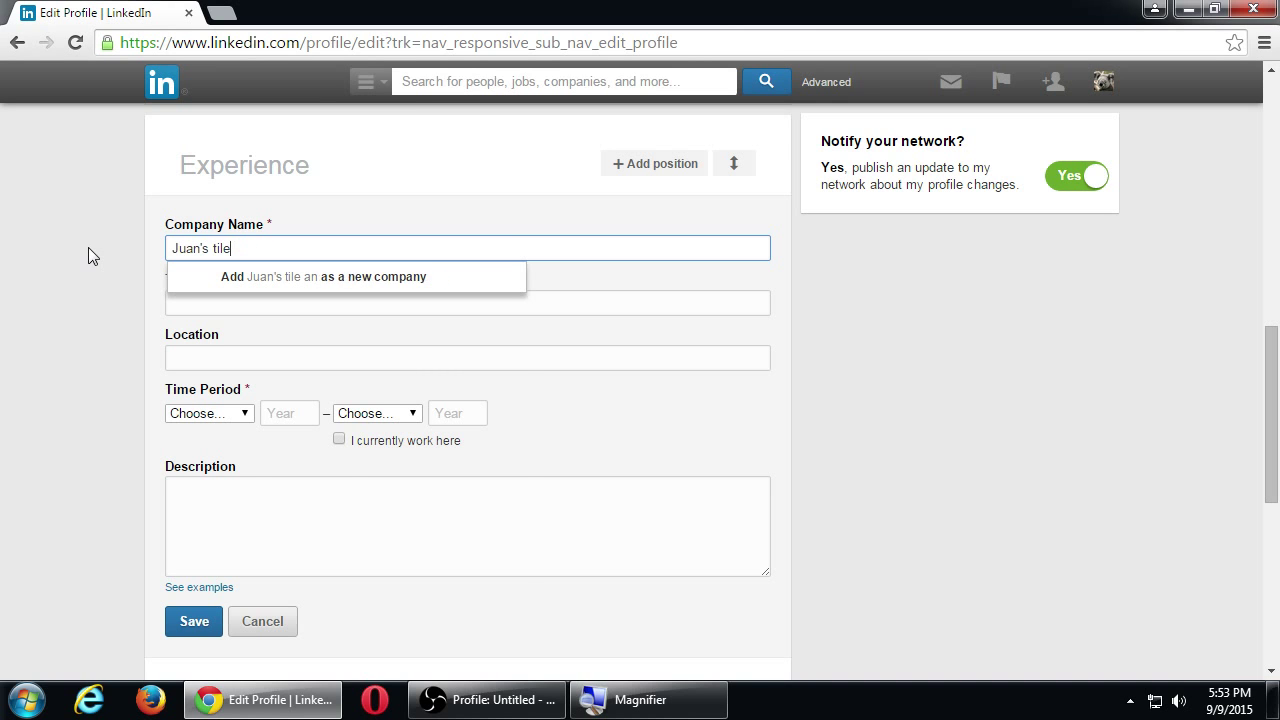
key("BackSpace")
key("BackSpace")
key("BackSpace")
key("BackSpace")
key("BackSpace")
key("BackSpace")
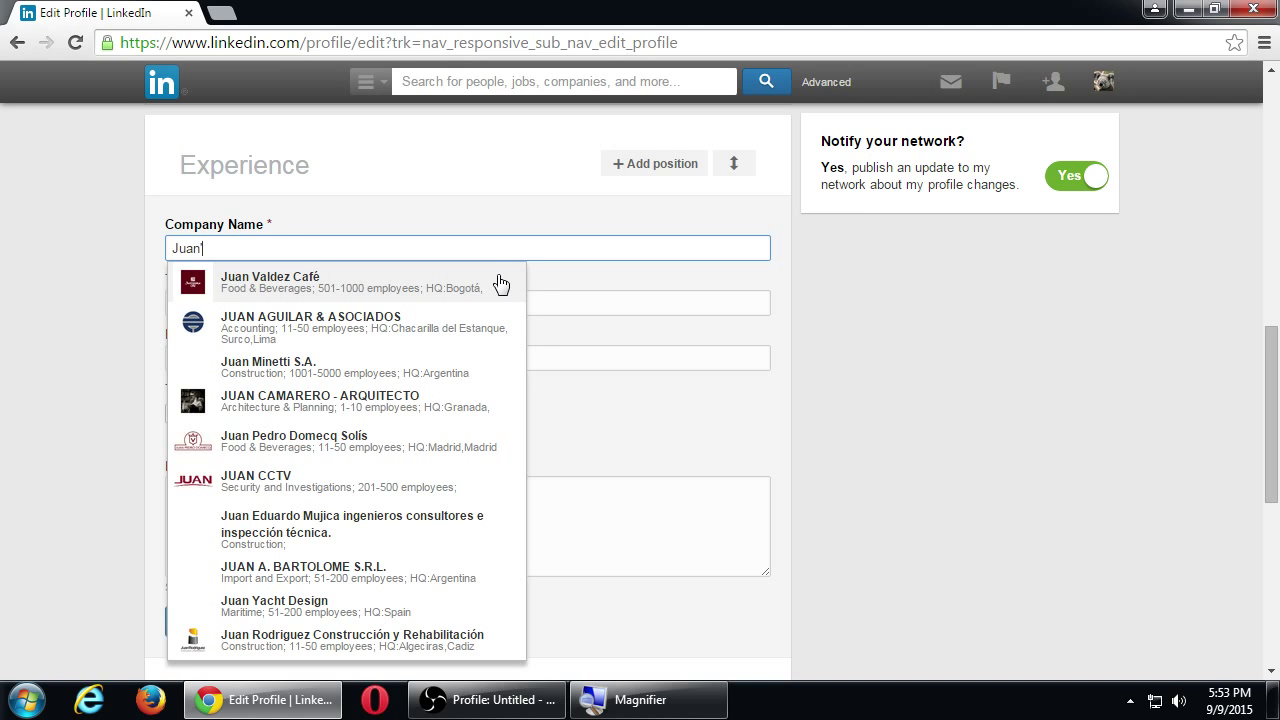
type("'s tile")
key("BackSpace")
key("BackSpace")
key("BackSpace")
key("BackSpace")
type("Tile")
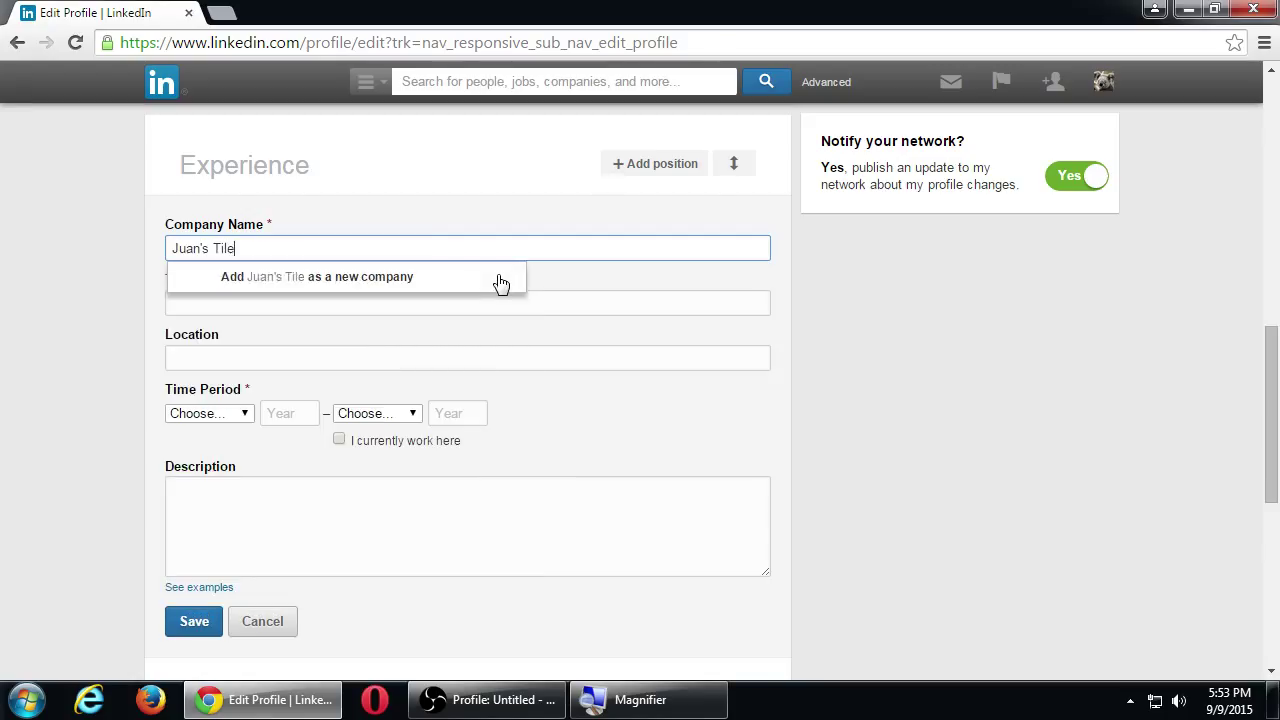
type(" and Stone")
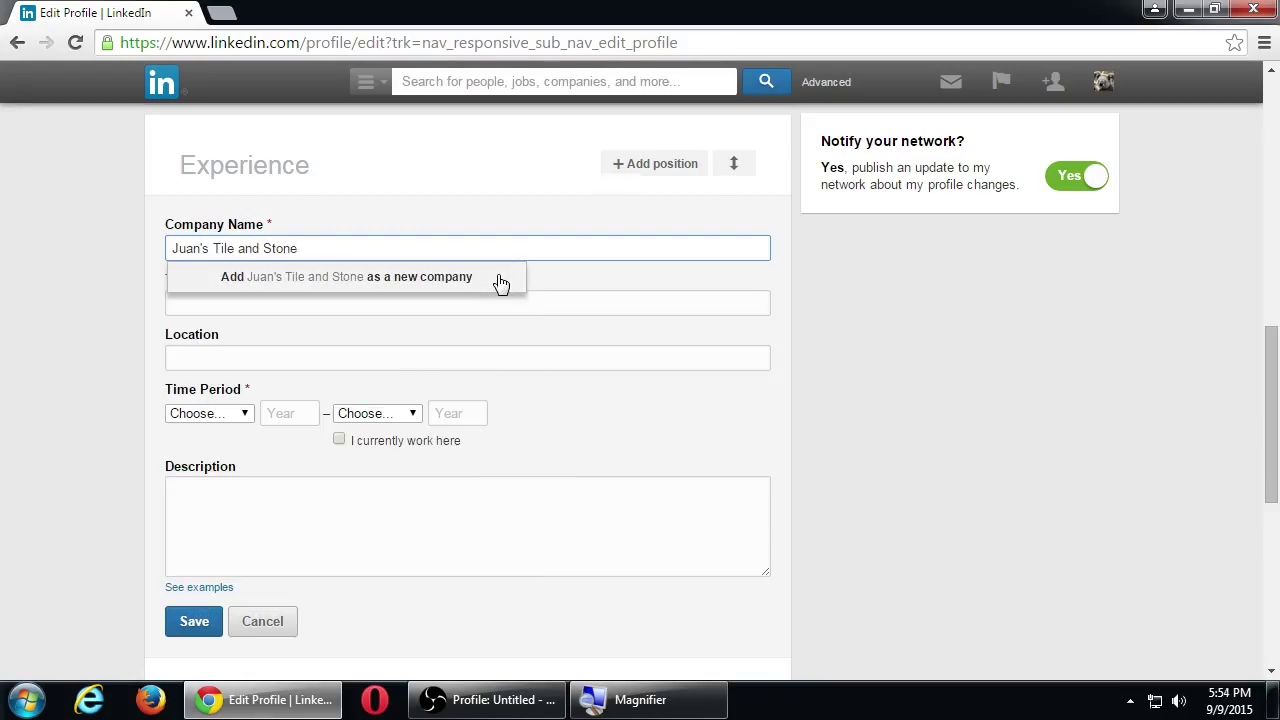
left_click(437, 285)
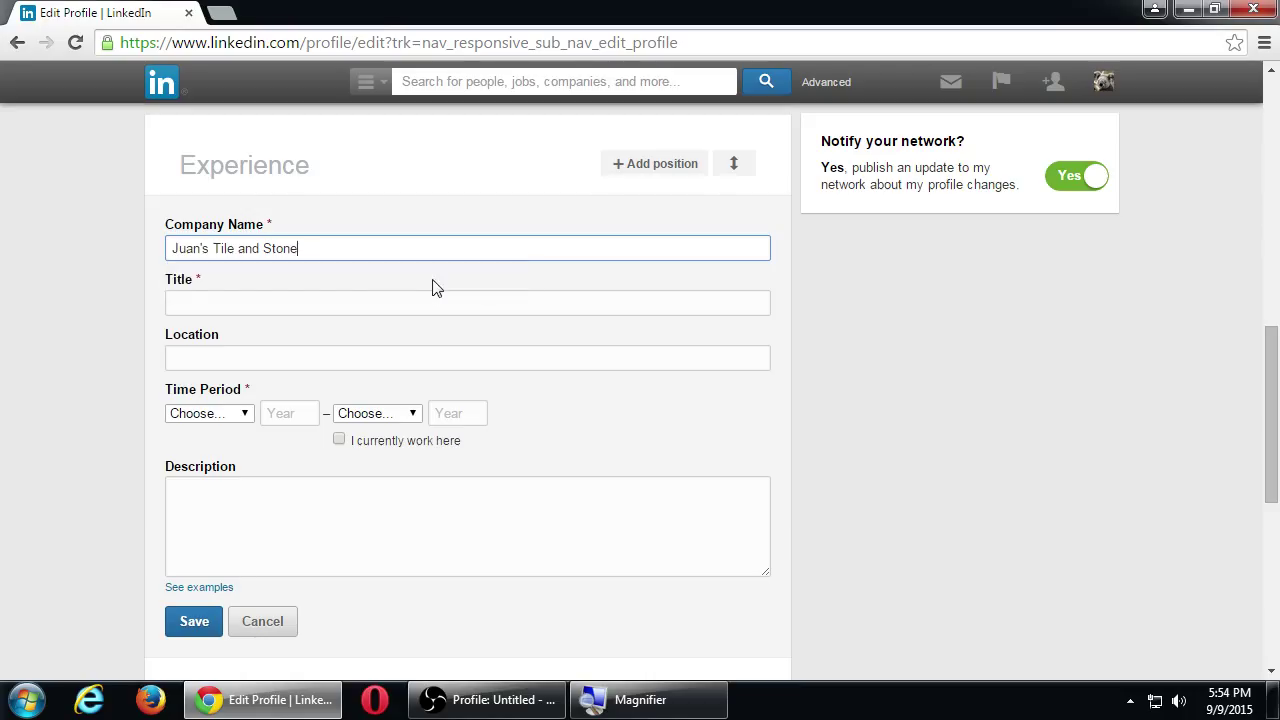
left_click(194, 302)
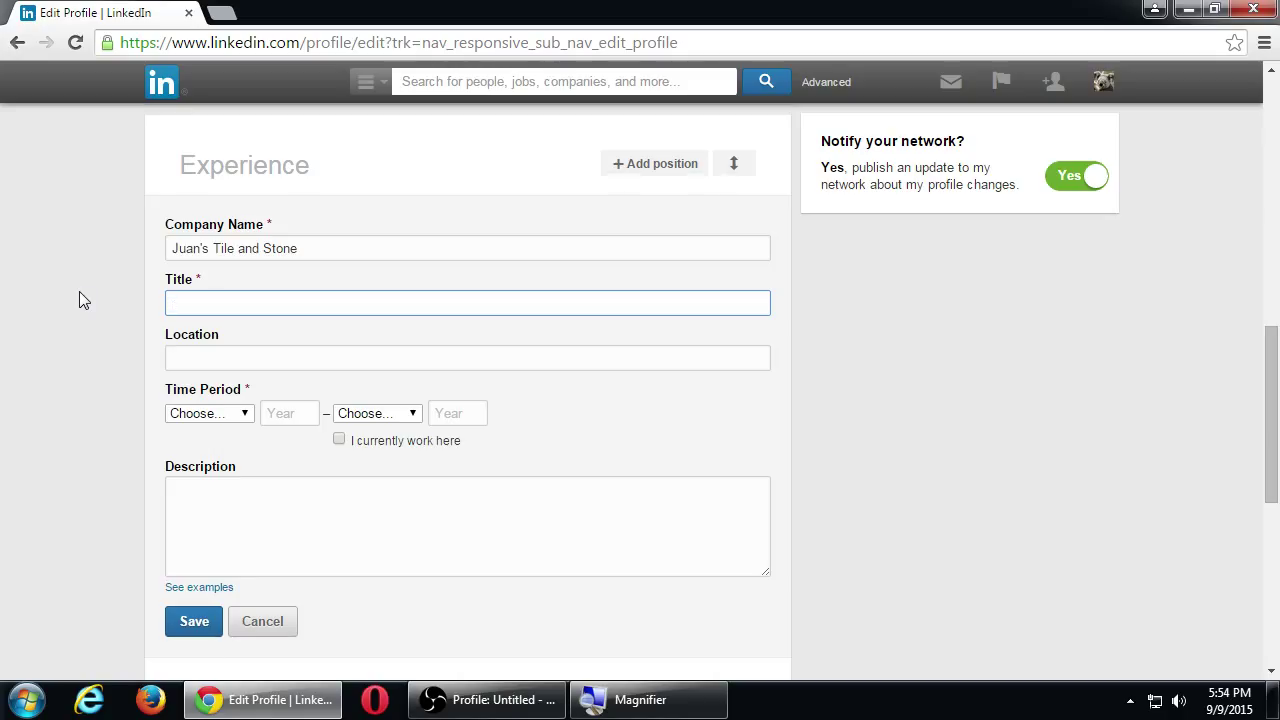
Type 'Web Des' and pick Senior Web Designer as the job title.
type("Web Des")
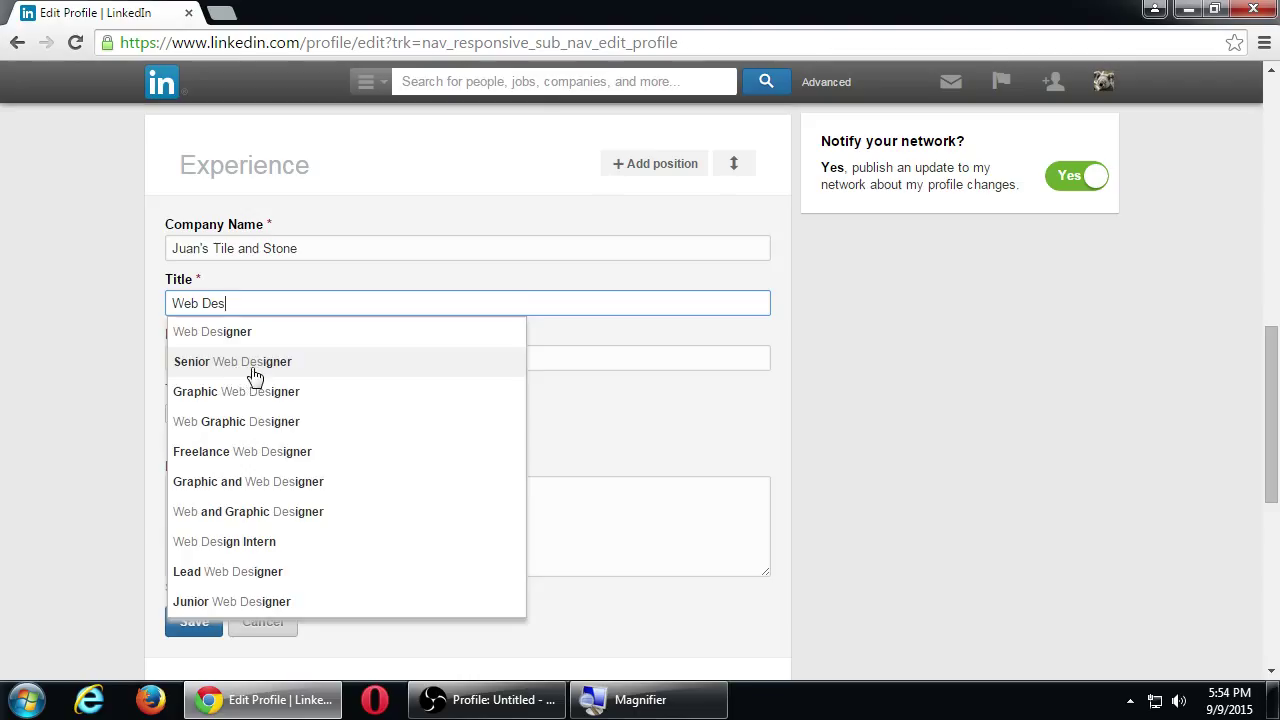
left_click(254, 368)
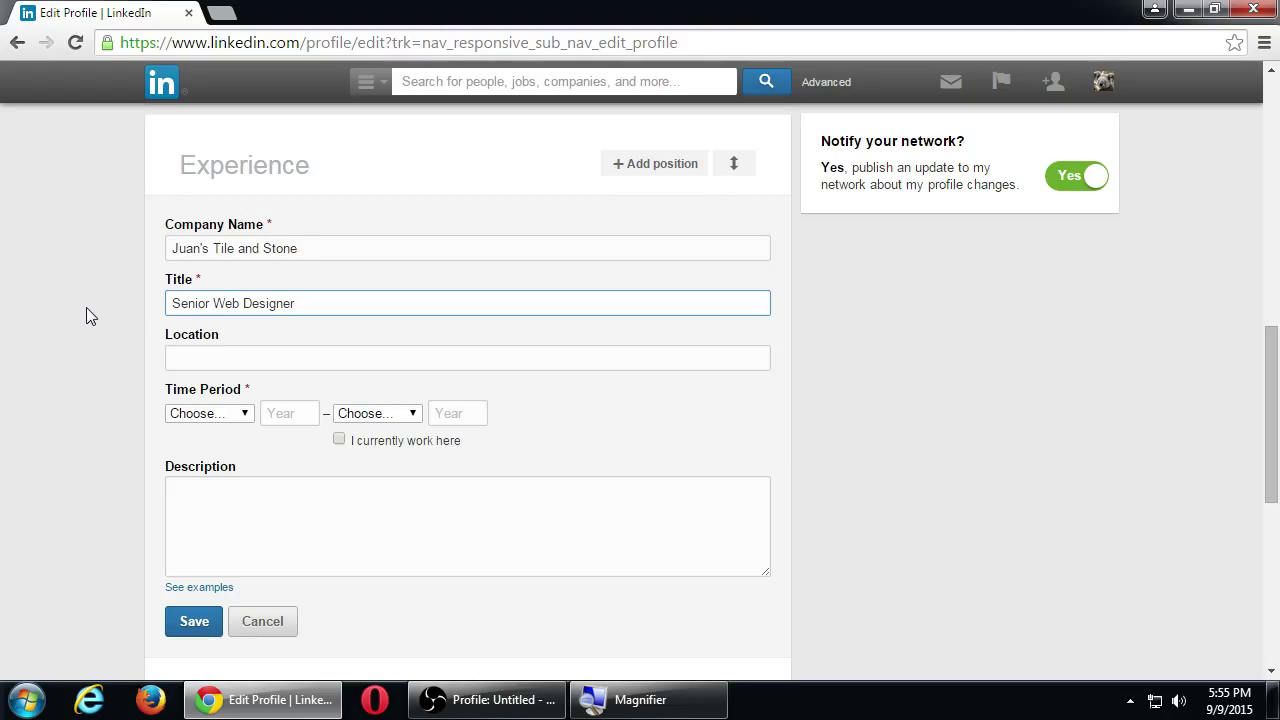
Enter Imperial Beach, CA as the position's location.
left_click(204, 358)
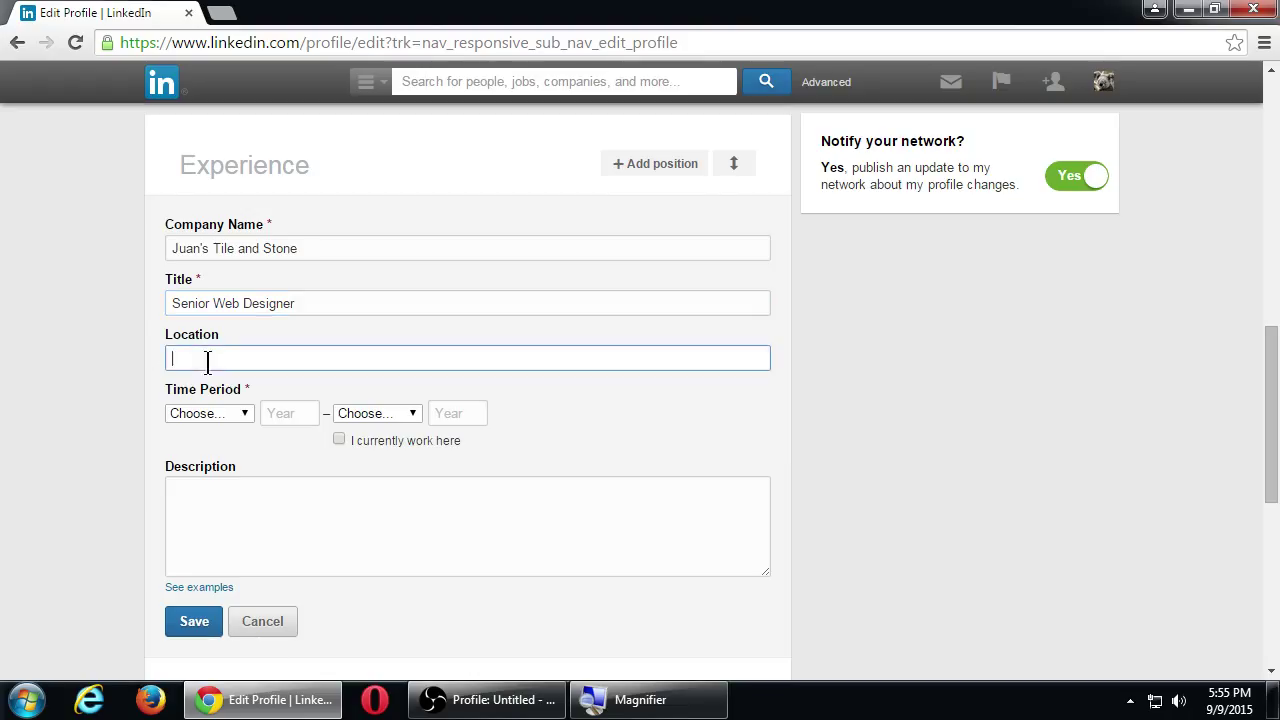
type("Imp")
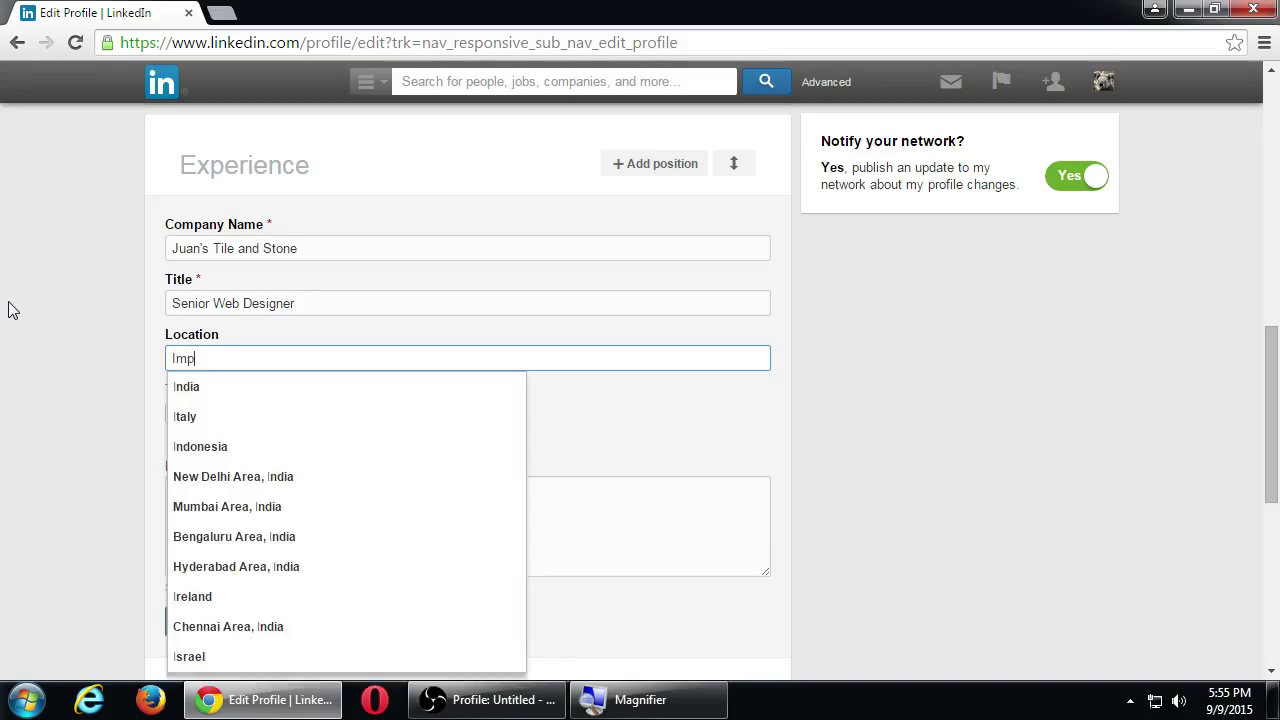
type("erial Beach")
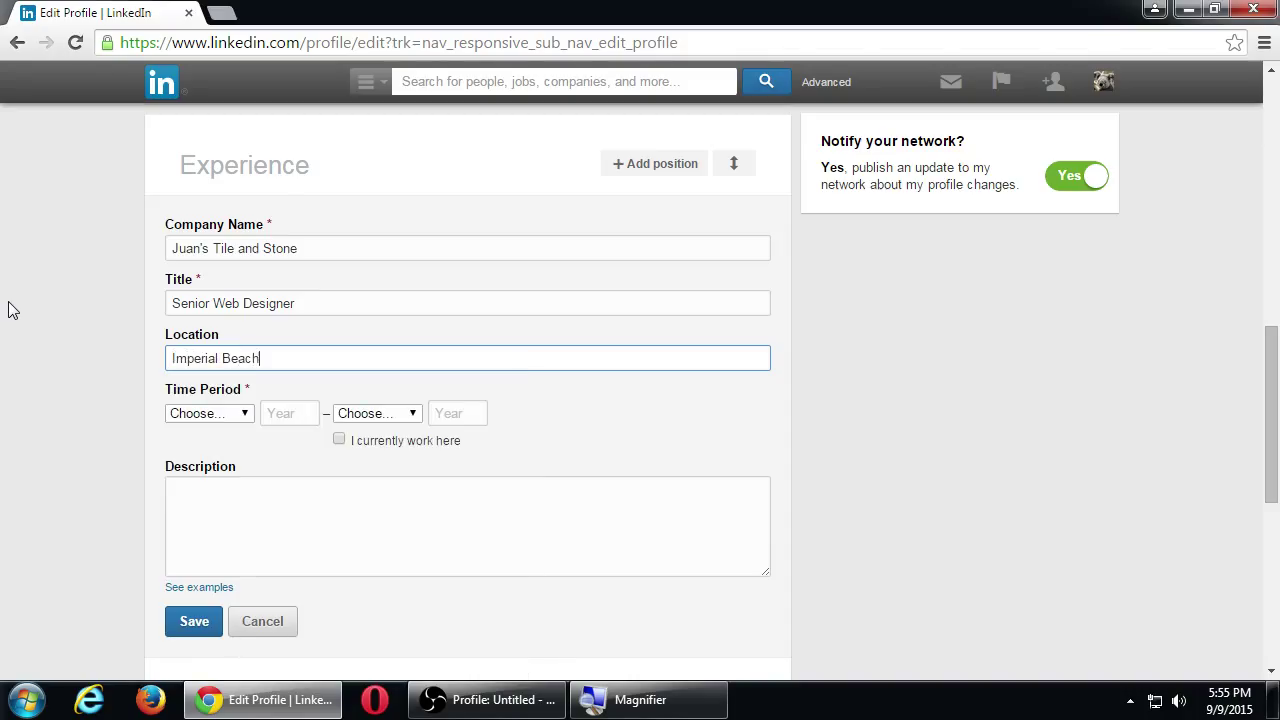
type(", CA")
left_click(229, 418)
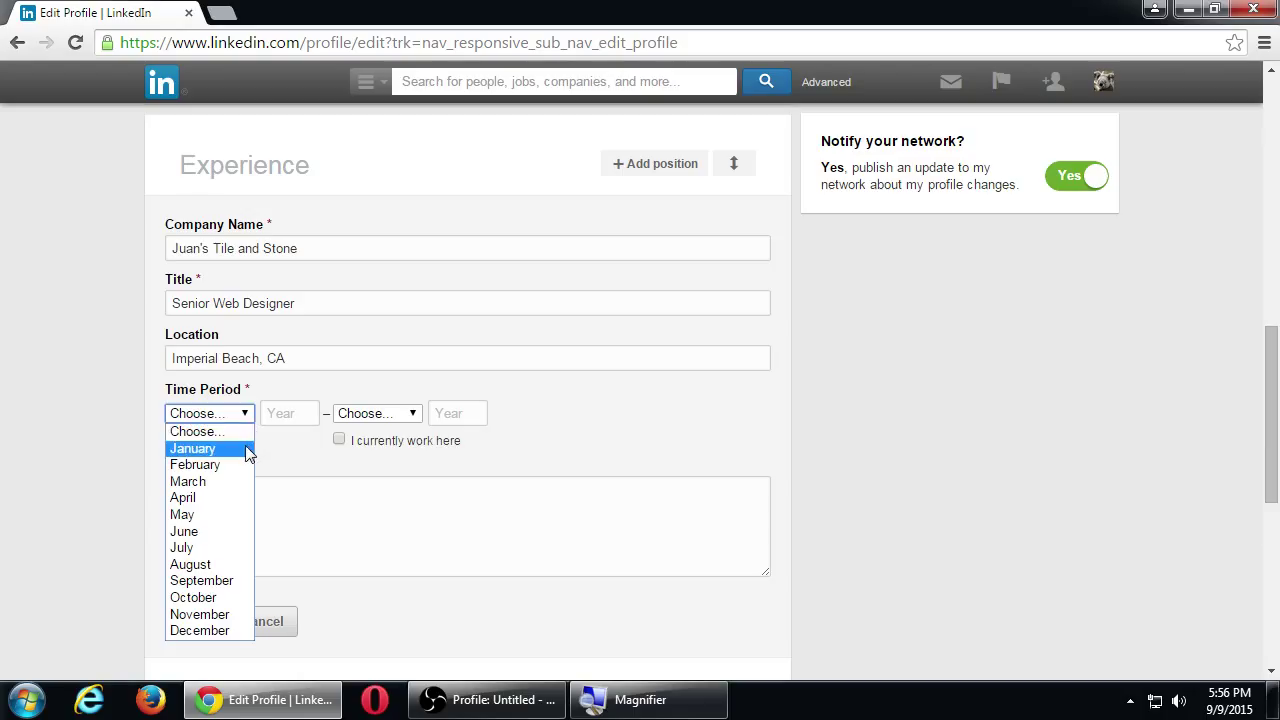
Set the position's start date to January 2015.
left_click(245, 447)
left_click(296, 420)
type("2015")
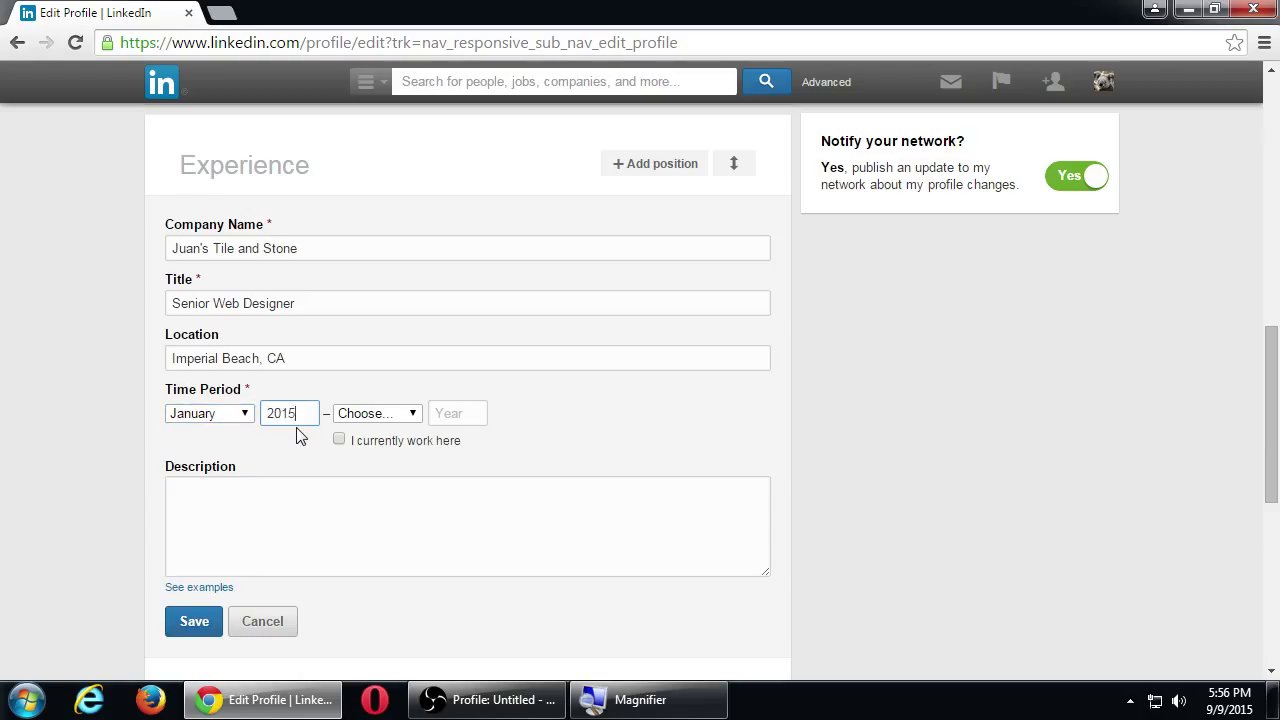
Check 'I currently work here' so the period runs to Present.
left_click(390, 414)
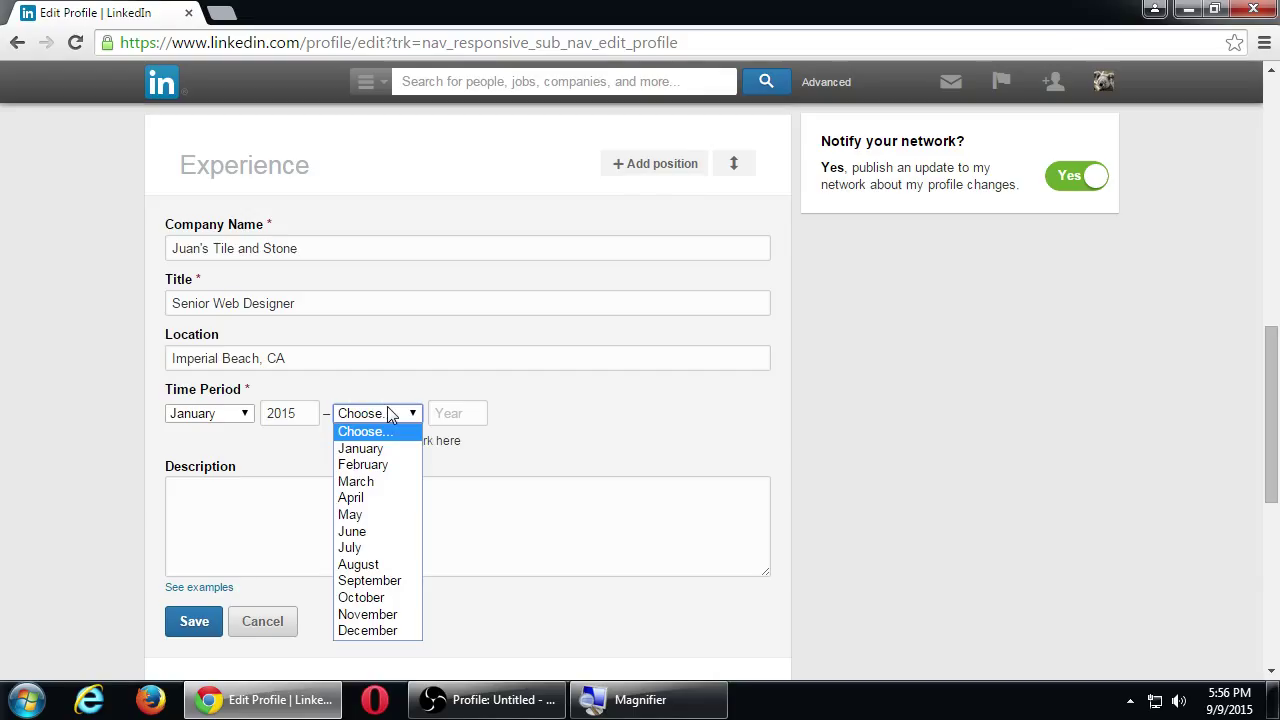
left_click(437, 390)
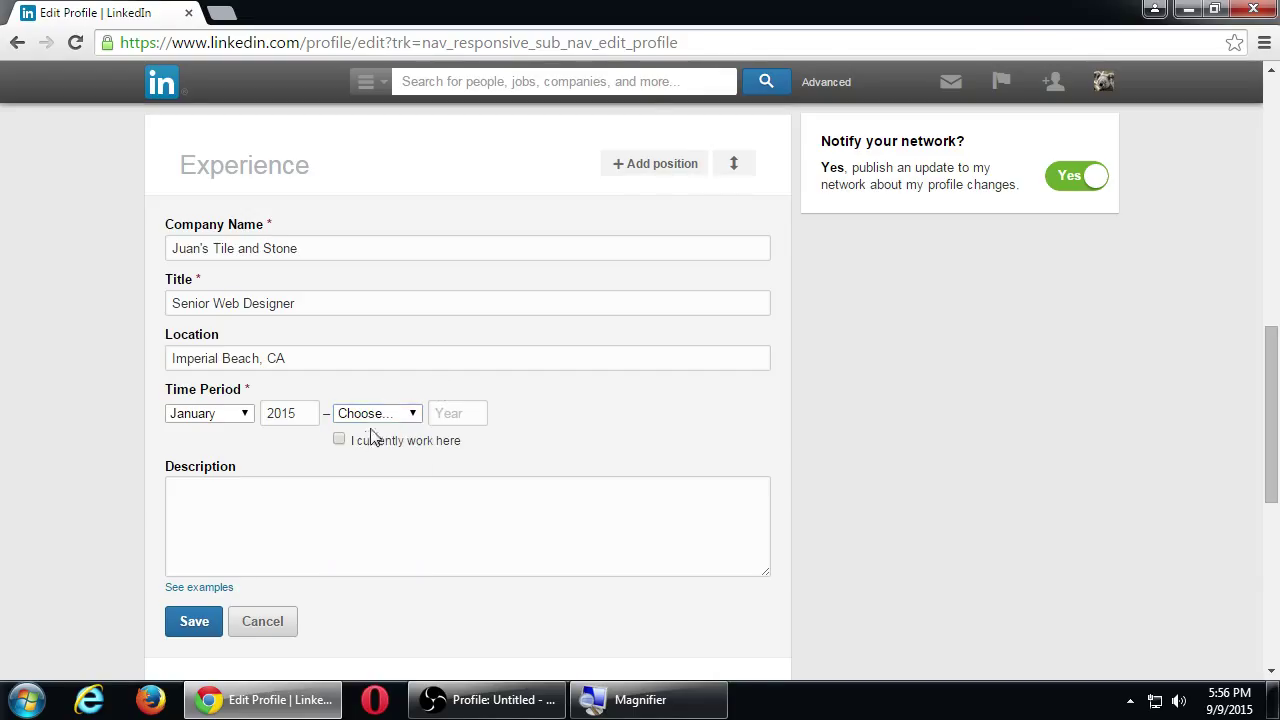
left_click(339, 438)
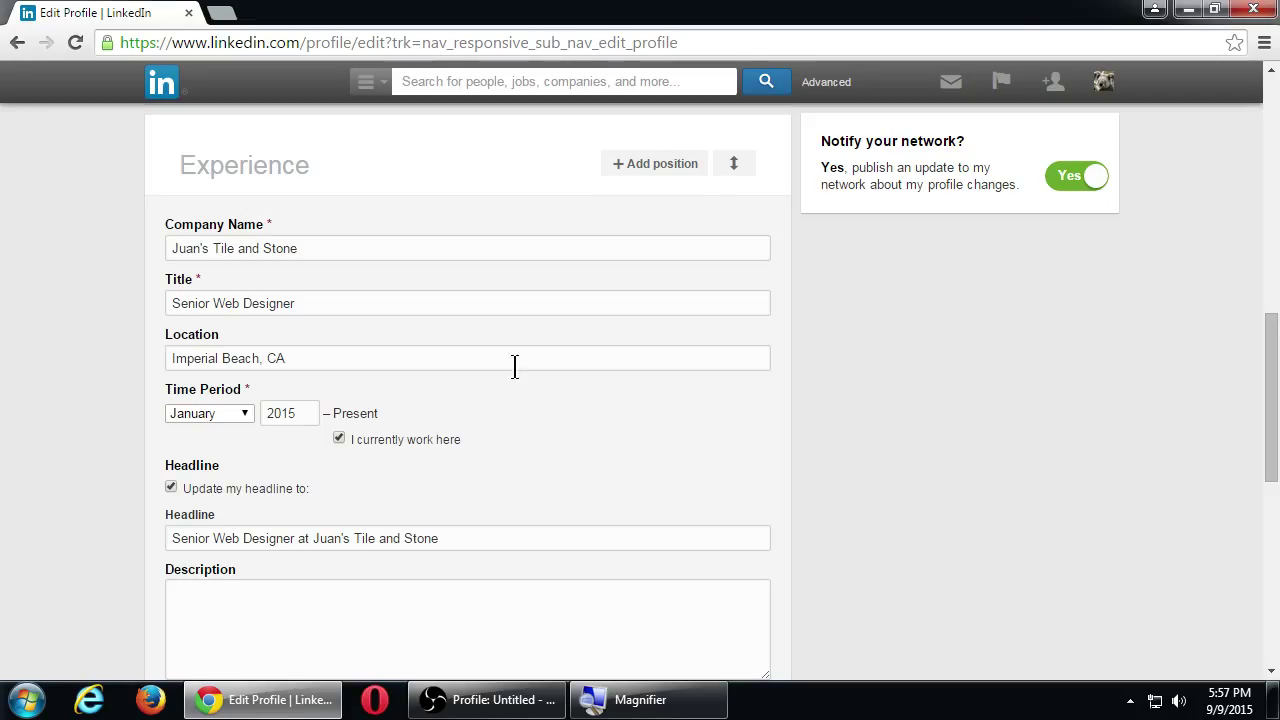
left_click(339, 439)
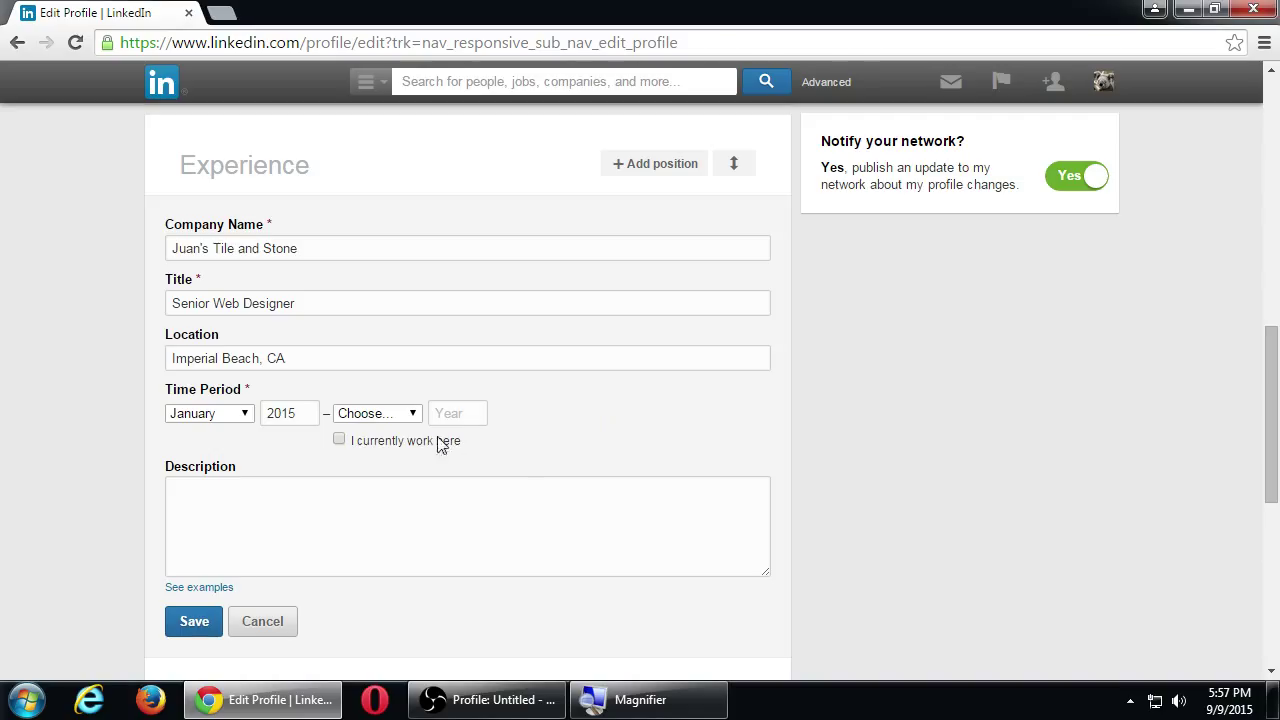
left_click(381, 417)
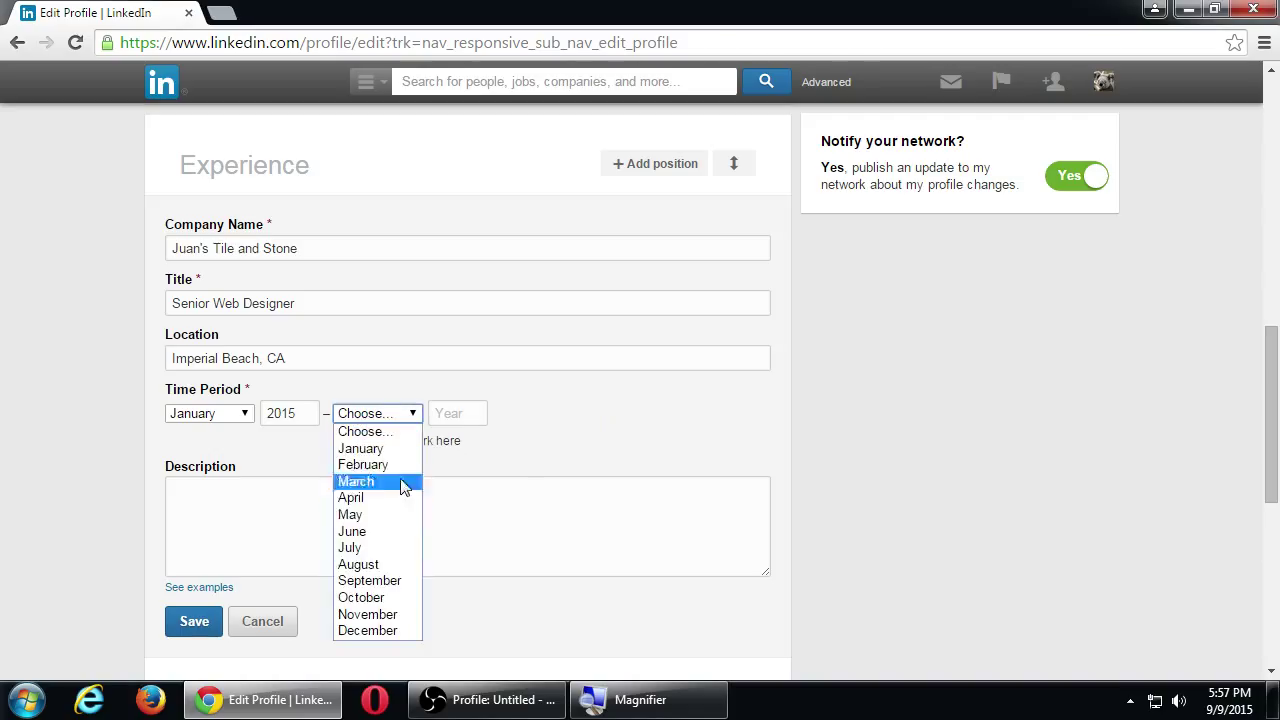
left_click(530, 461)
left_click(421, 445)
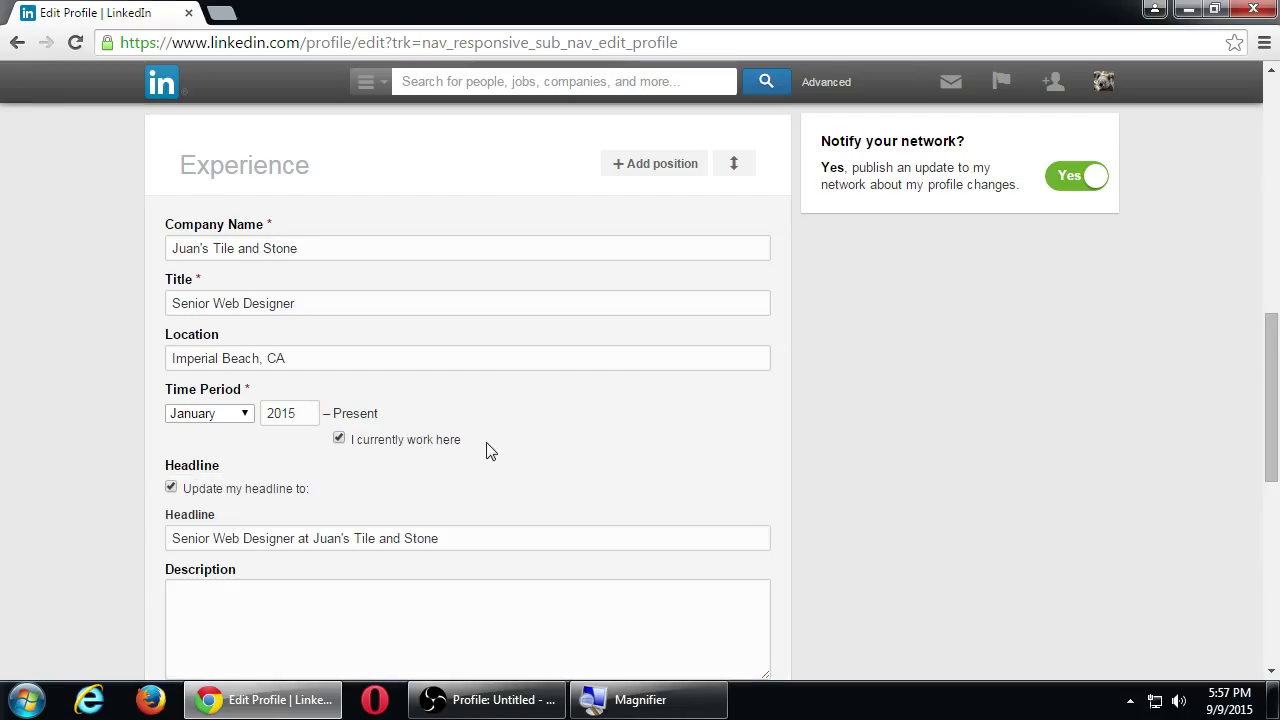
scroll(547, 479, "down", 1)
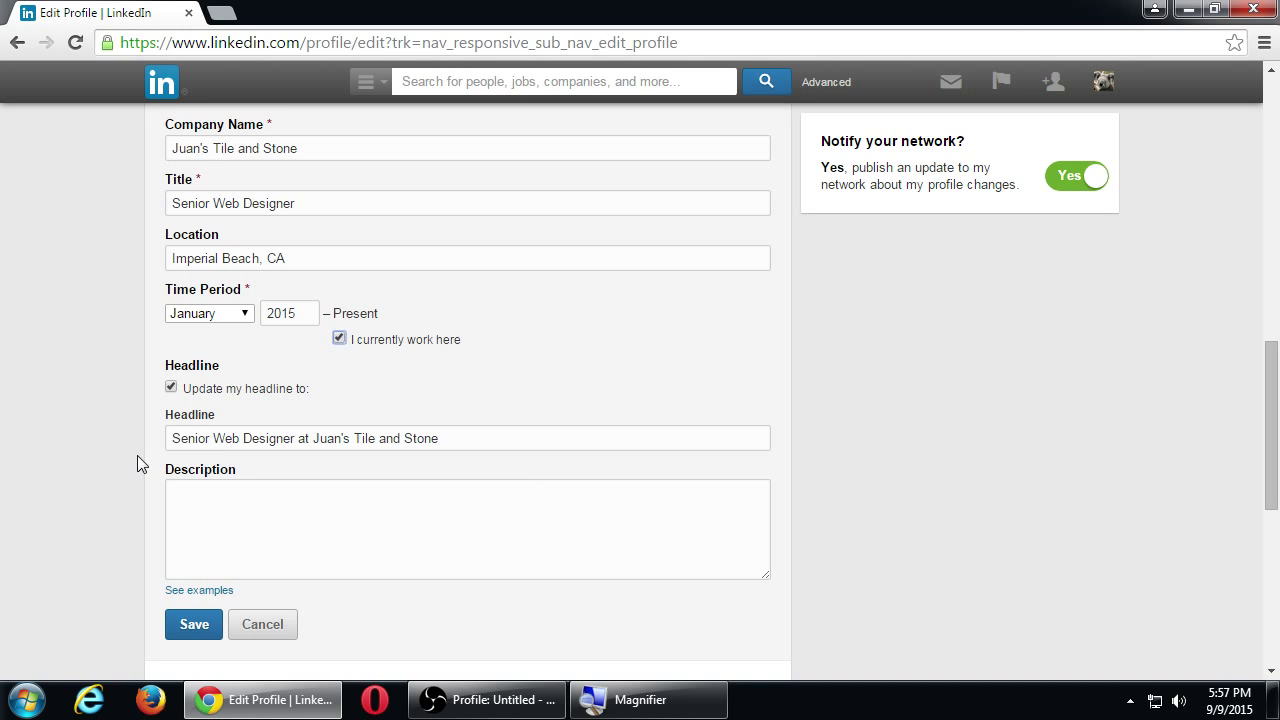
key("super+plus")
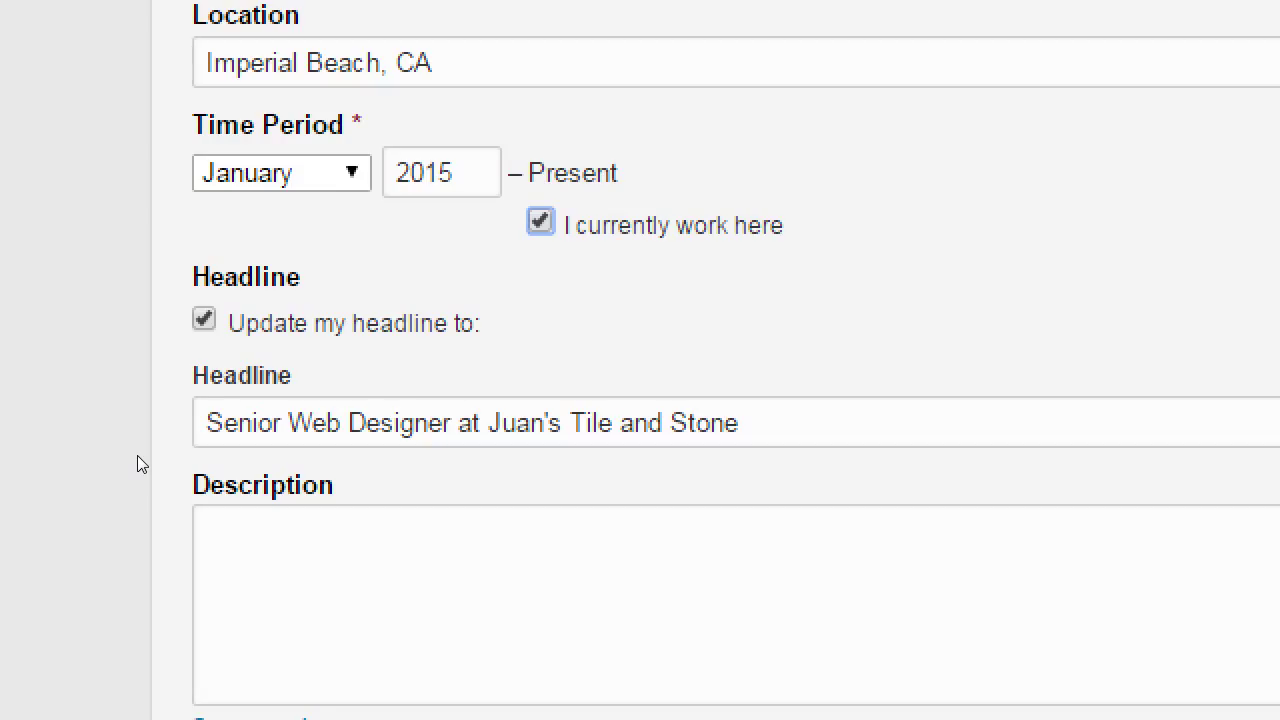
scroll(137, 455, "down", 1)
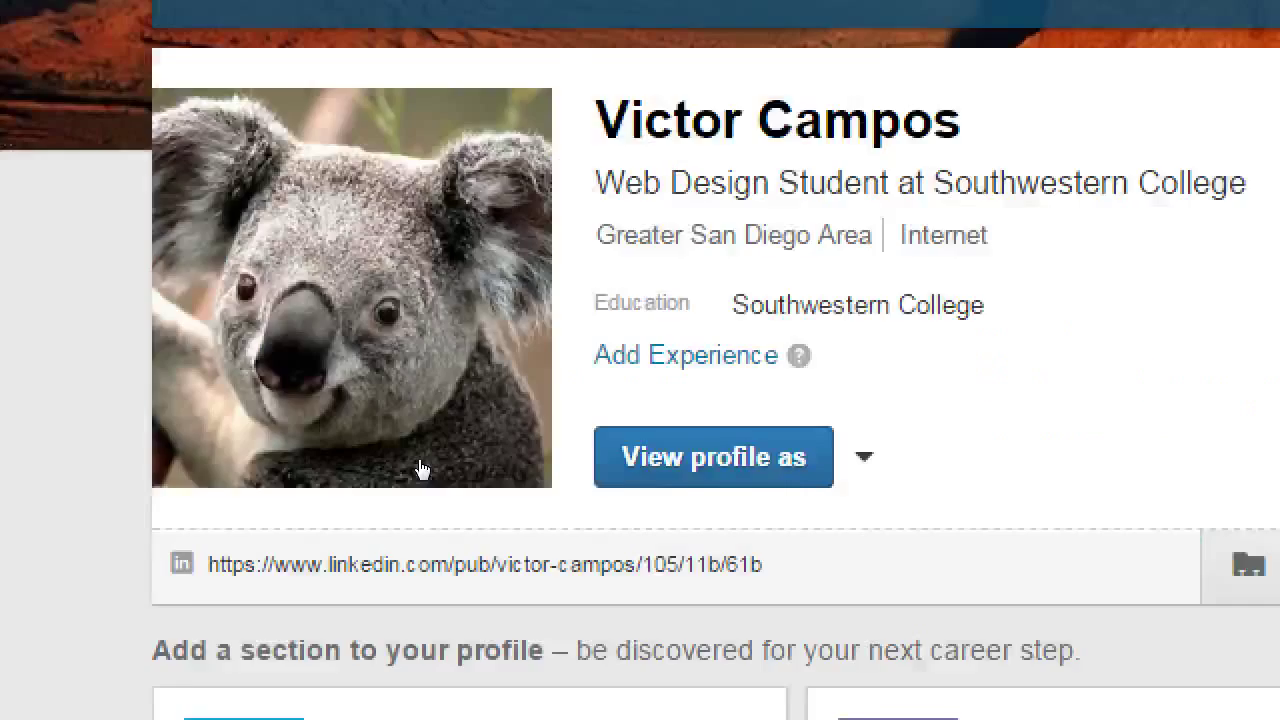
scroll(421, 467, "up", 4)
scroll(421, 467, "down", 2)
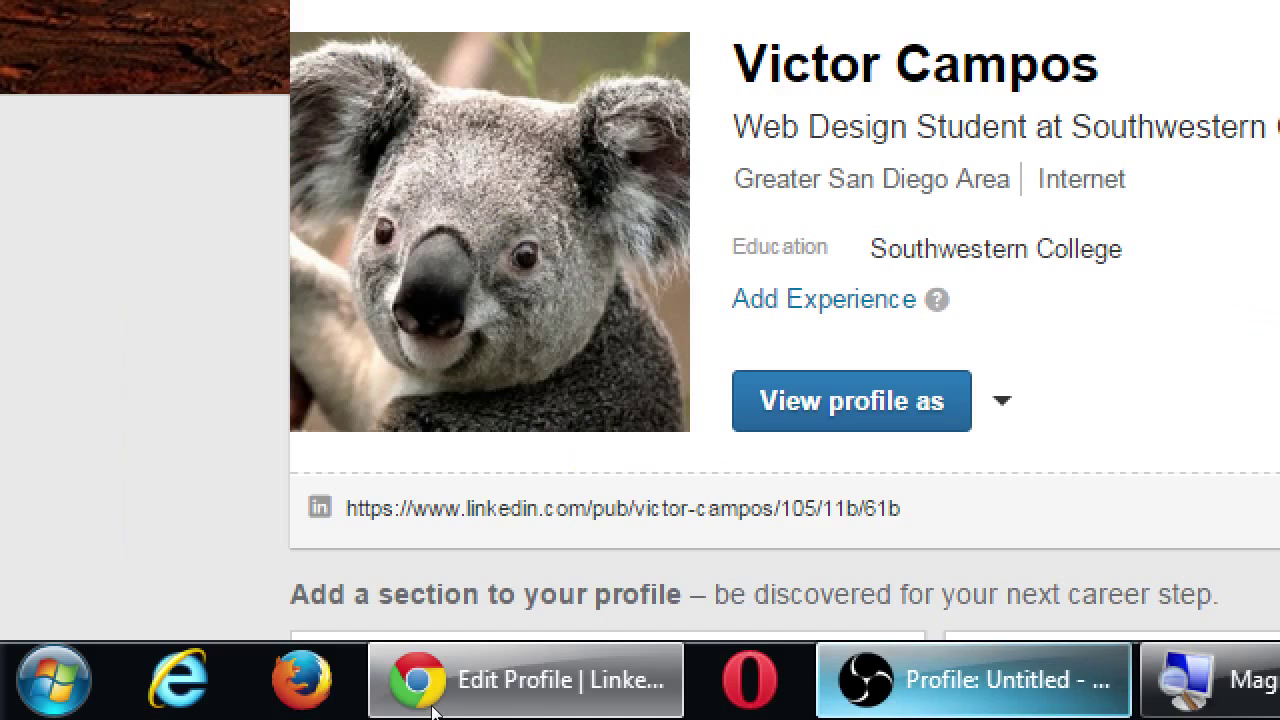
left_click(432, 700)
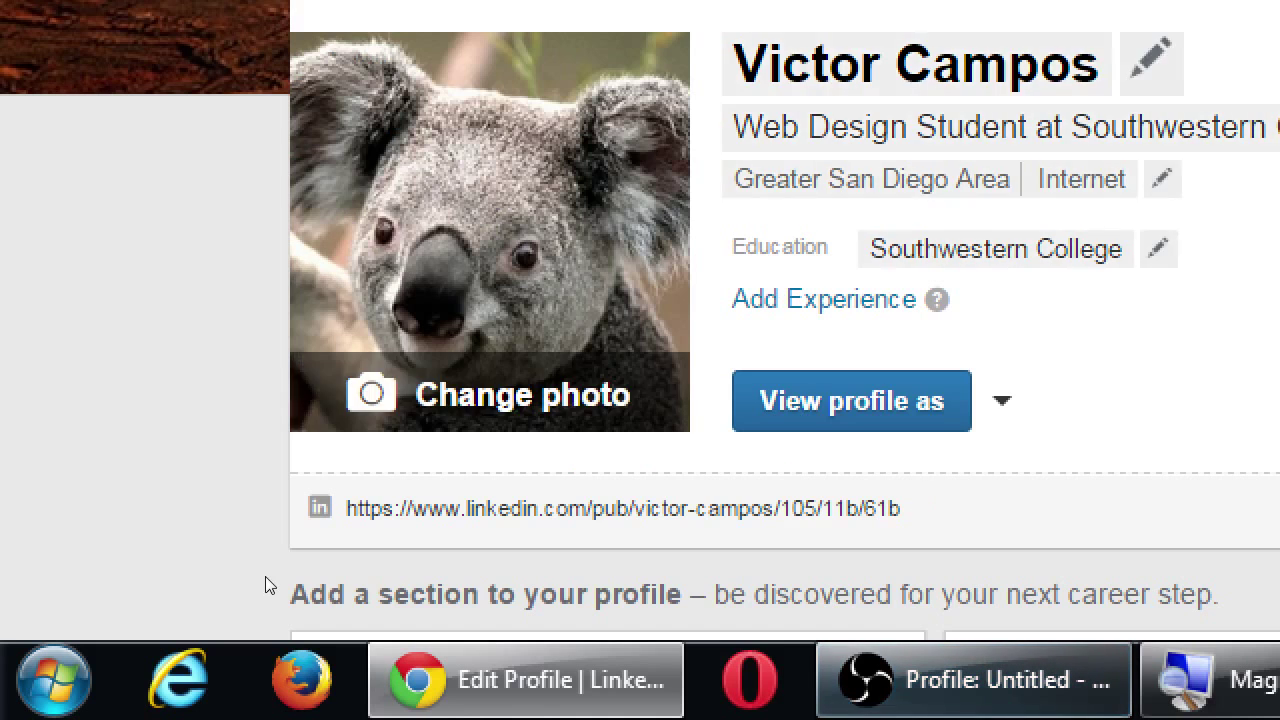
scroll(265, 580, "down", 7)
scroll(264, 578, "up", 1)
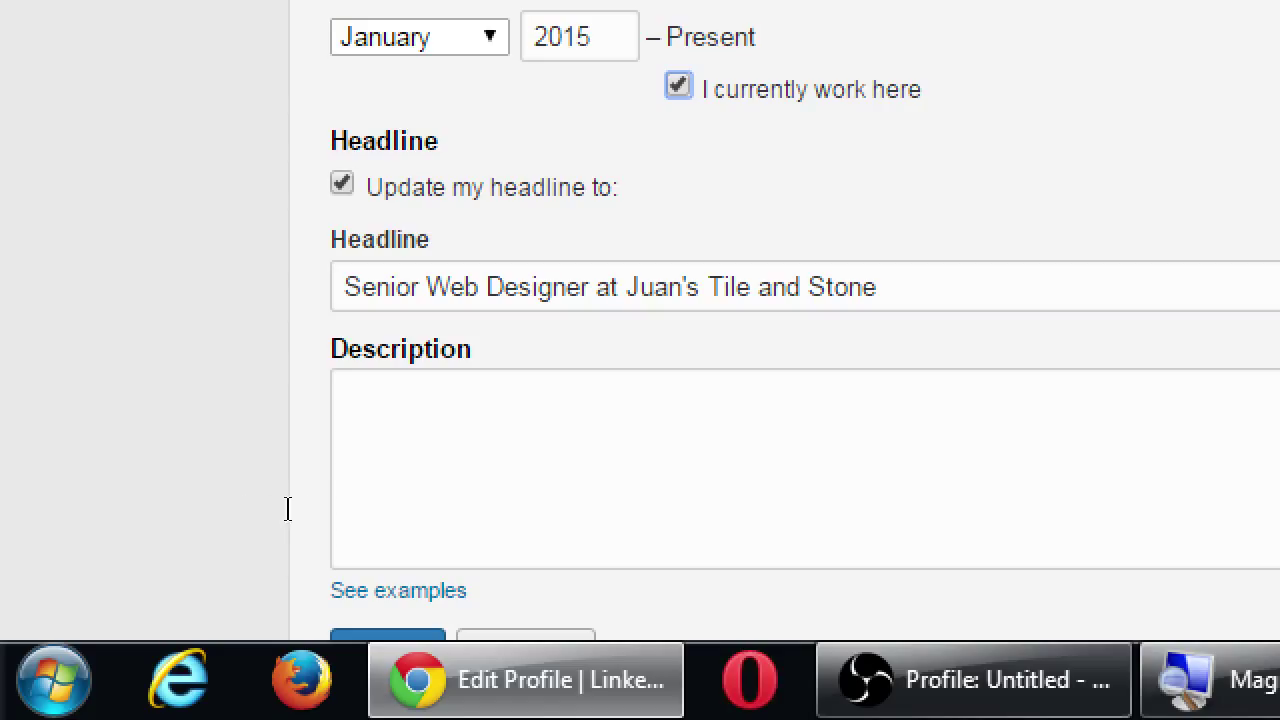
Uncheck 'Update my headline to' so the Senior Web Designer role doesn't replace the headline.
key("Tab")
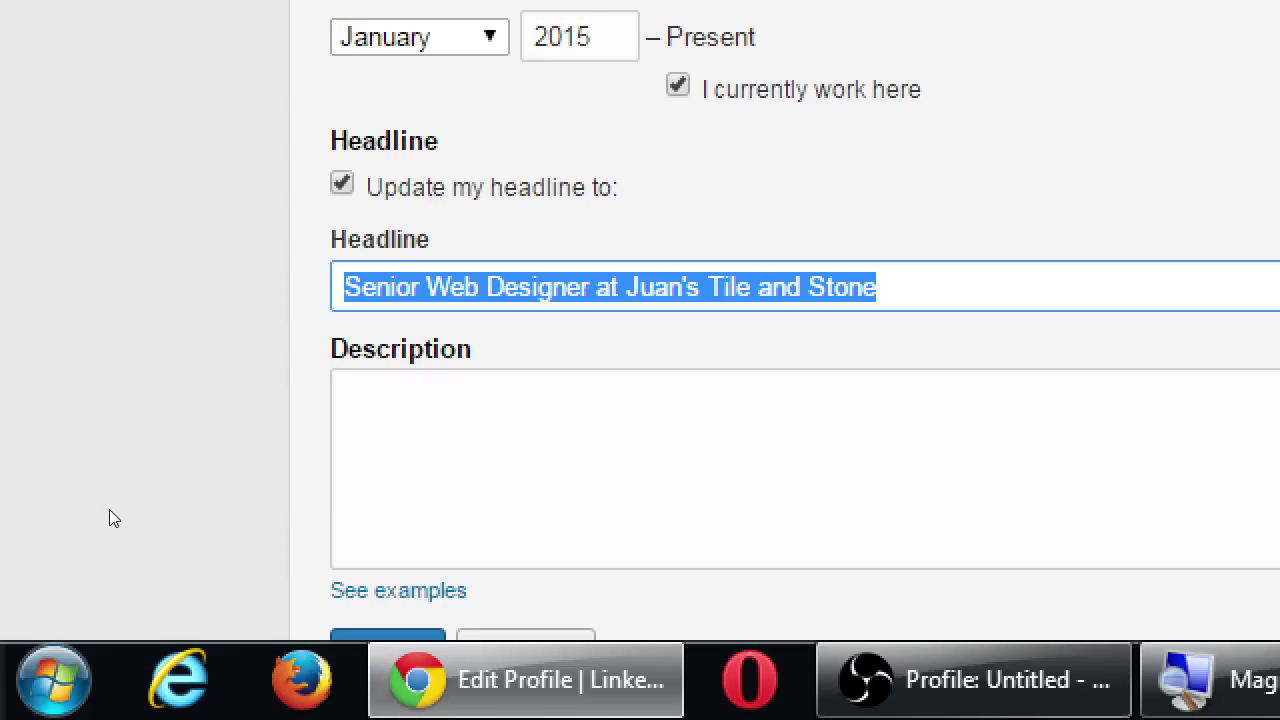
key("shift+Tab")
key("space")
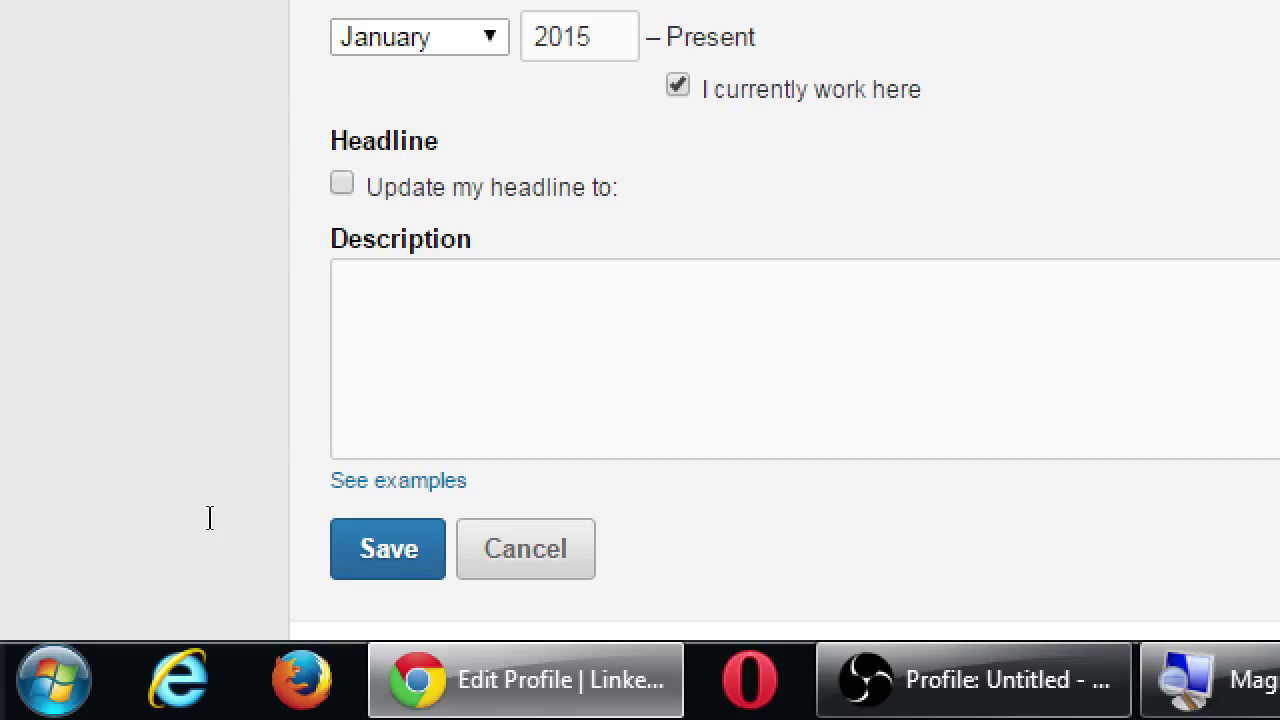
scroll(217, 510, "up", 5)
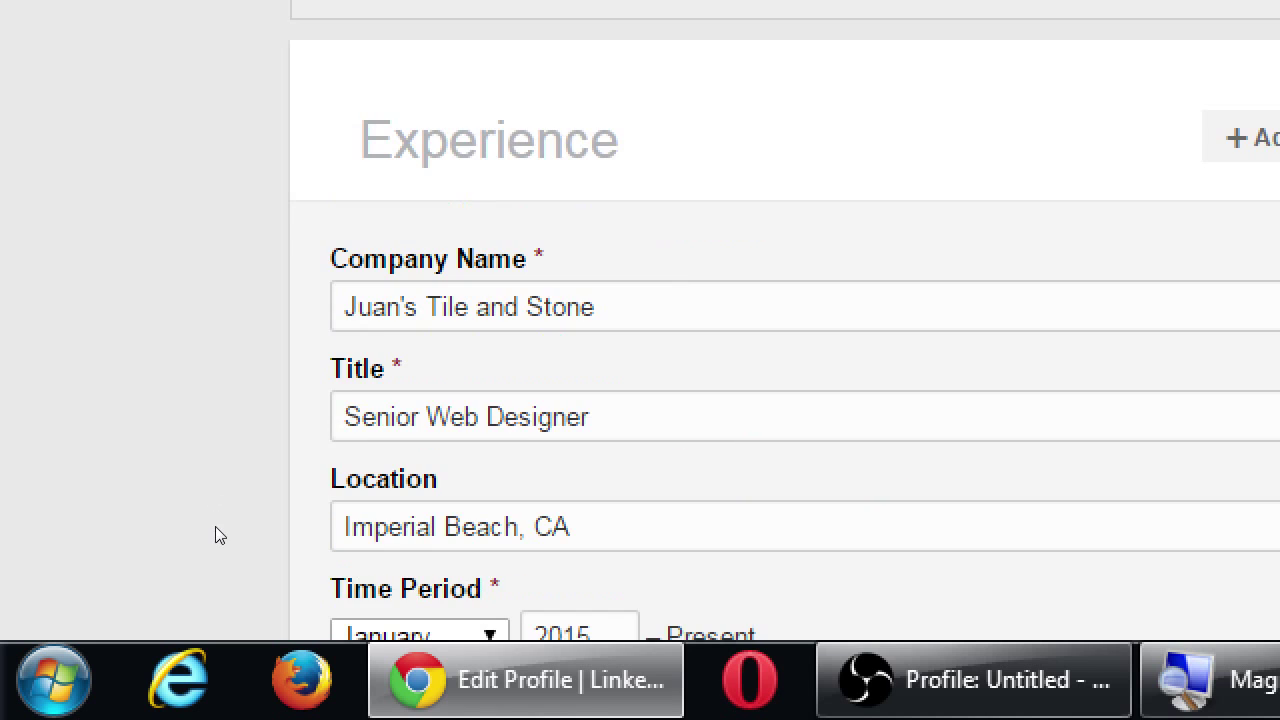
scroll(222, 515, "up", 2)
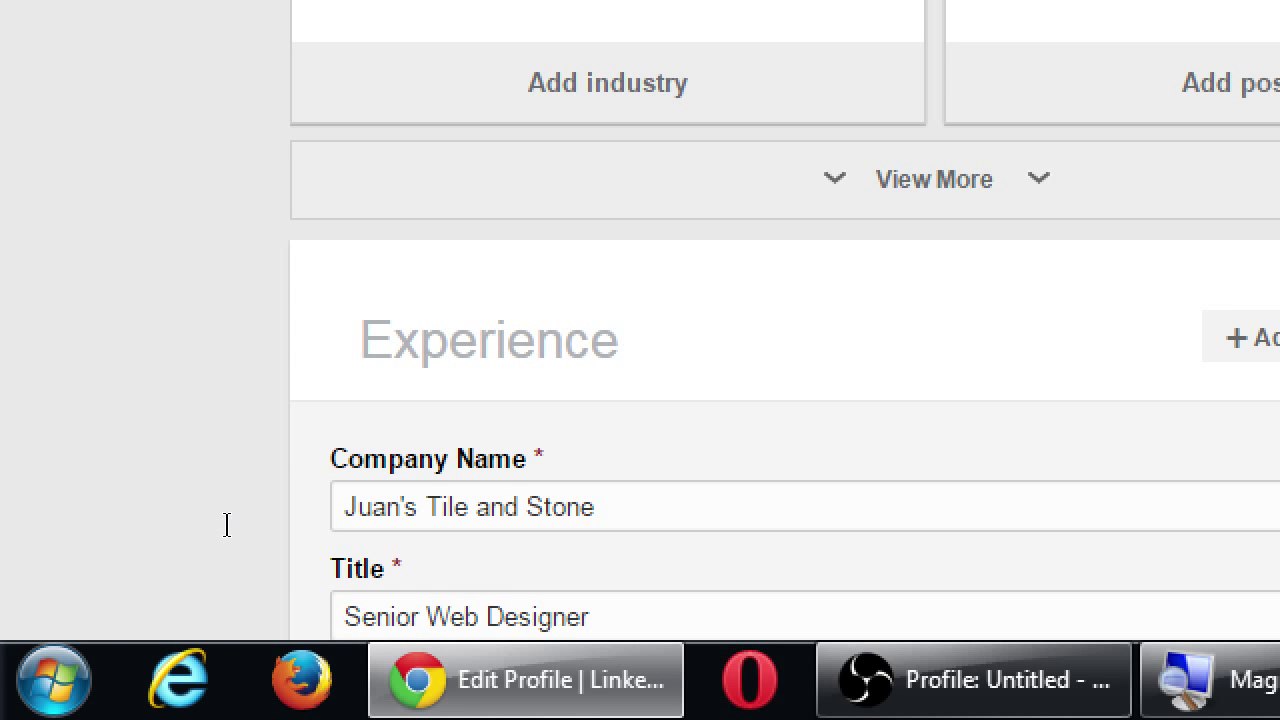
scroll(226, 524, "down", 2)
scroll(226, 524, "down", 7)
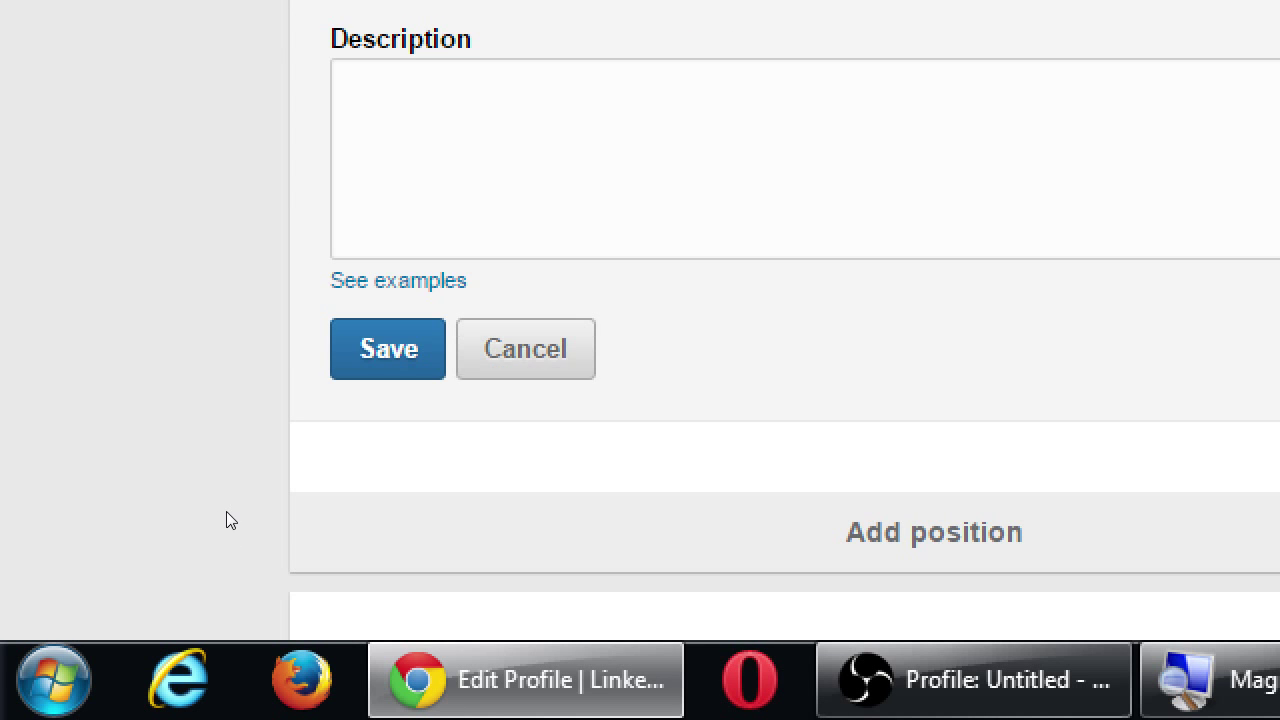
key("Tab")
key("Return")
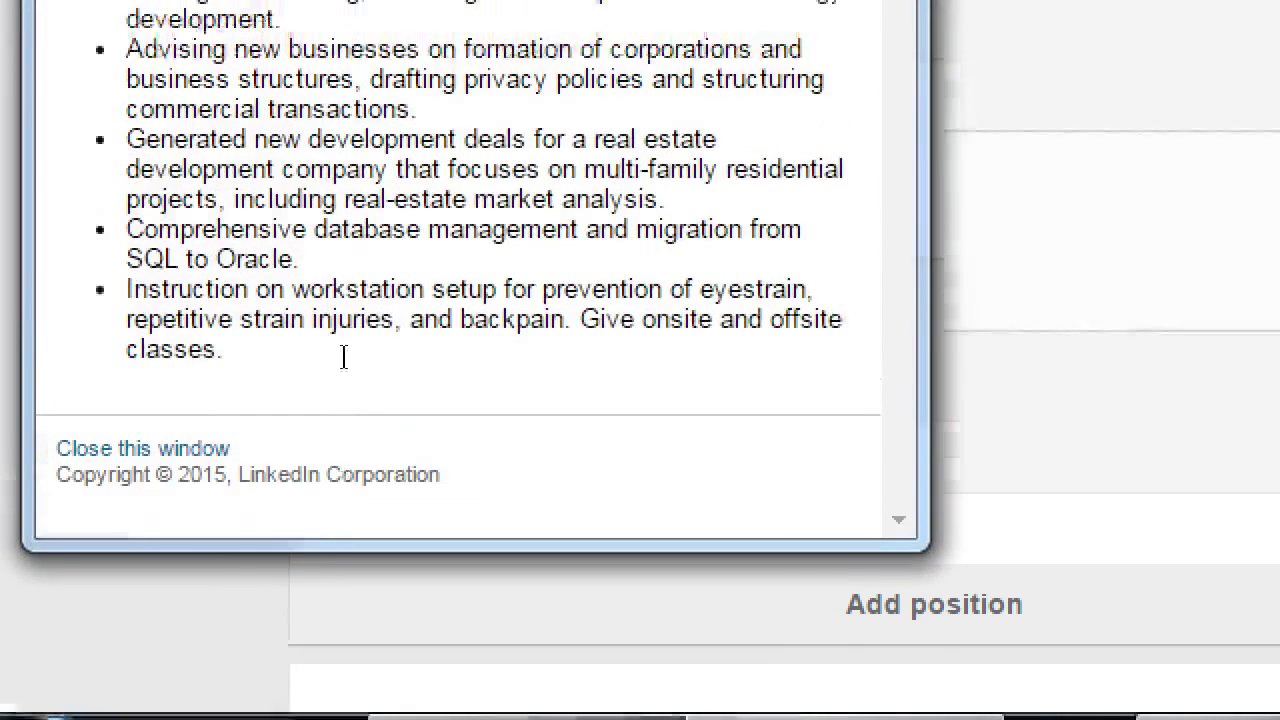
scroll(230, 258, "up", 2)
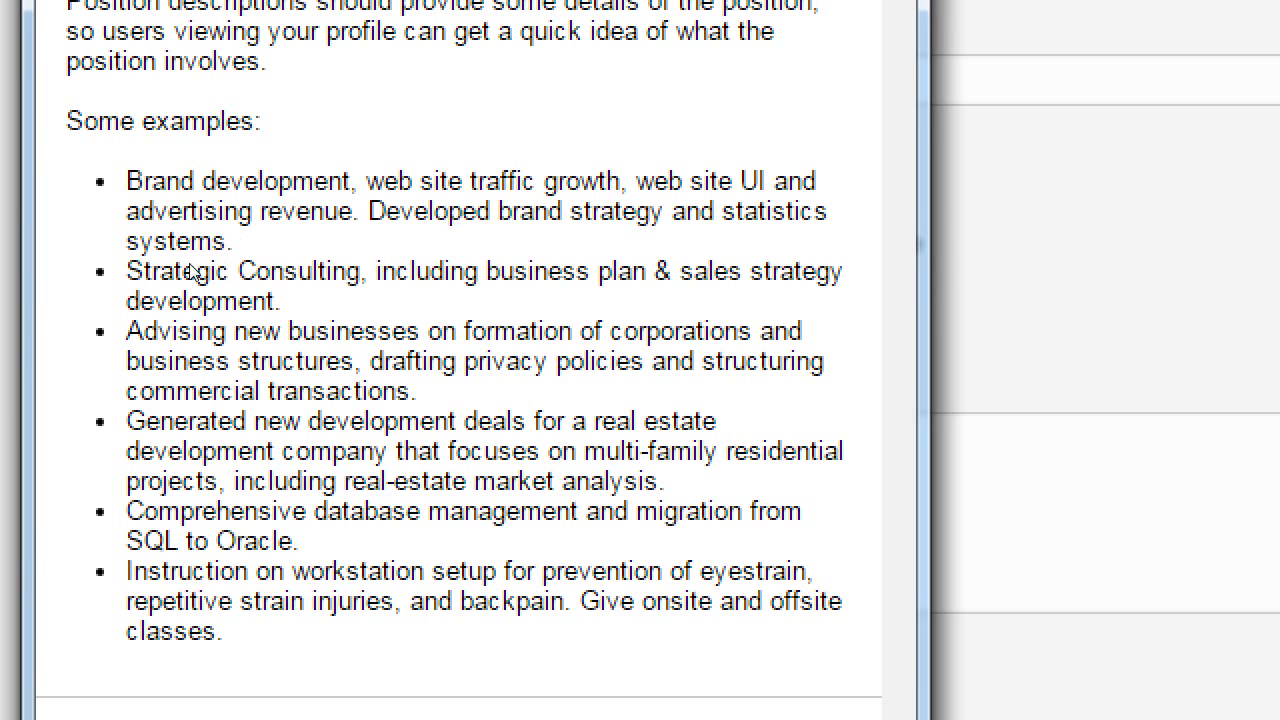
key("shift+Right")
key("shift+Right")
key("shift+Right")
key("shift+Right")
key("shift+Right")
key("shift+Right")
key("shift+Right")
key("shift+Right")
key("shift+Right")
key("shift+Right")
key("shift+Right")
key("shift+Right")
key("shift+Right")
key("shift+Right")
key("shift+Right")
key("shift+Right")
key("shift+Right")
key("shift+Right")
key("shift+Right")
key("shift+Right")
key("shift+Right")
key("shift+Right")
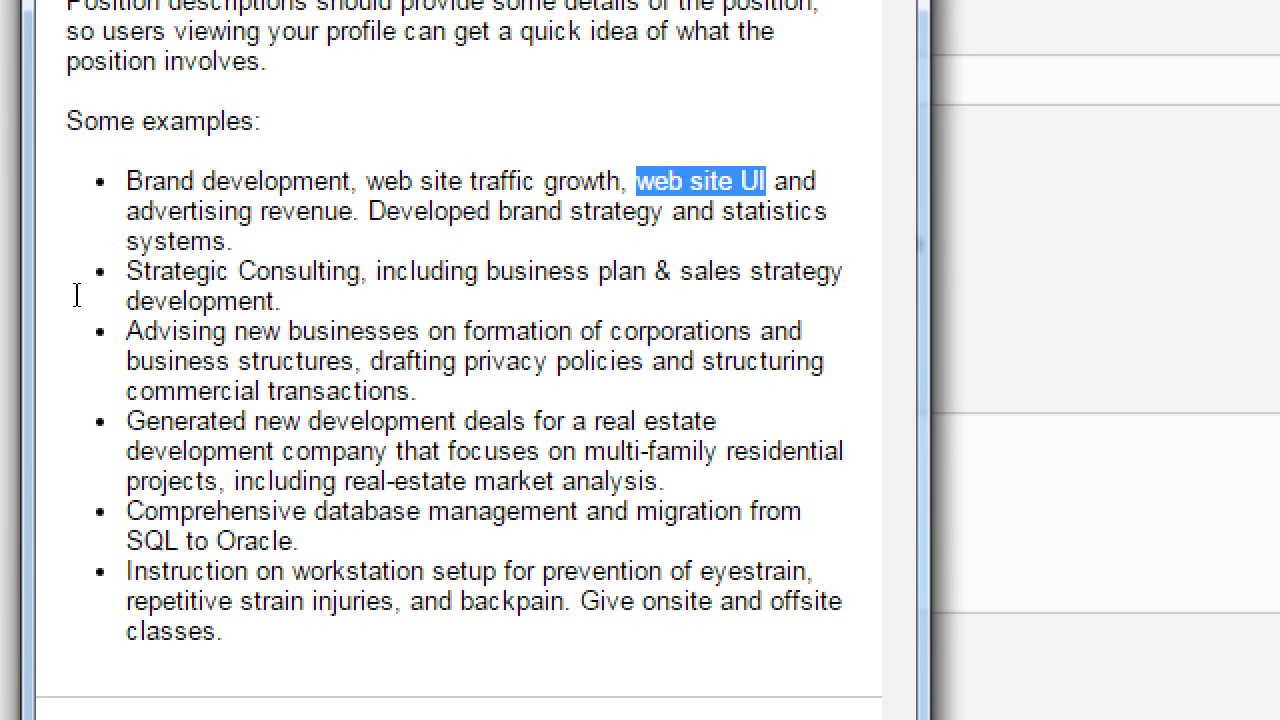
left_click_drag(70, 295, 173, 287)
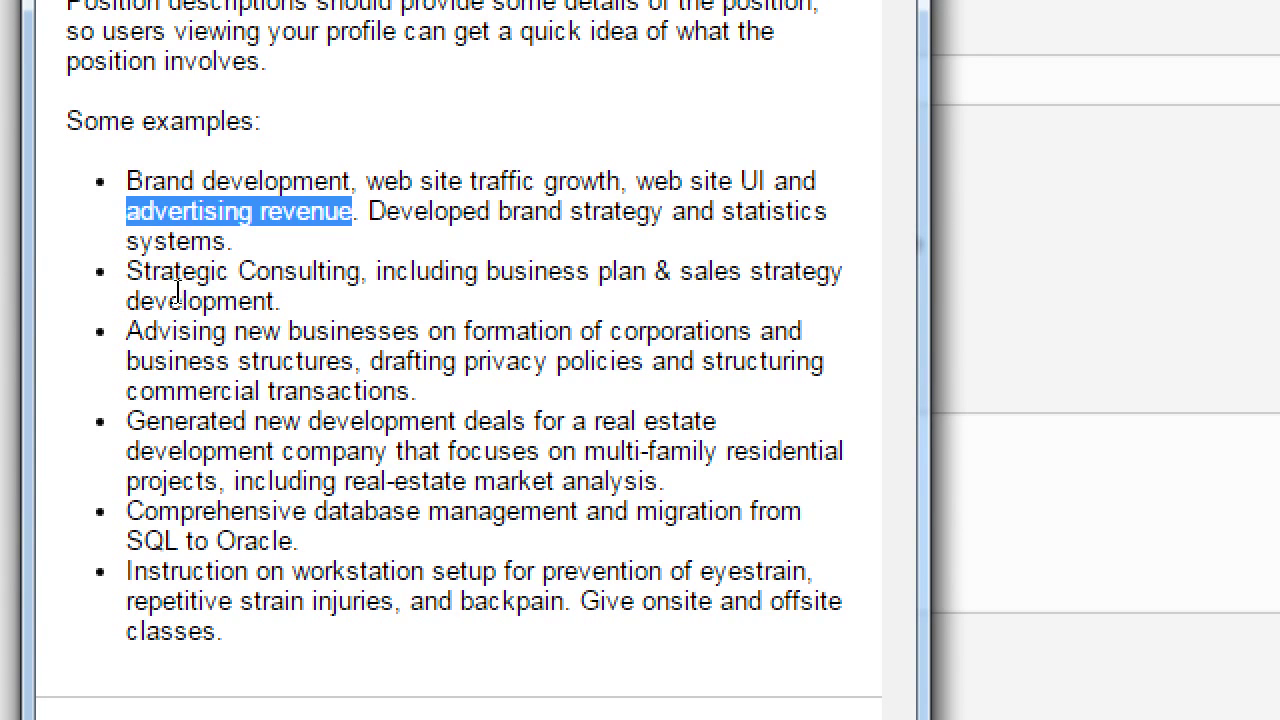
left_click(183, 288)
key("shift+Up")
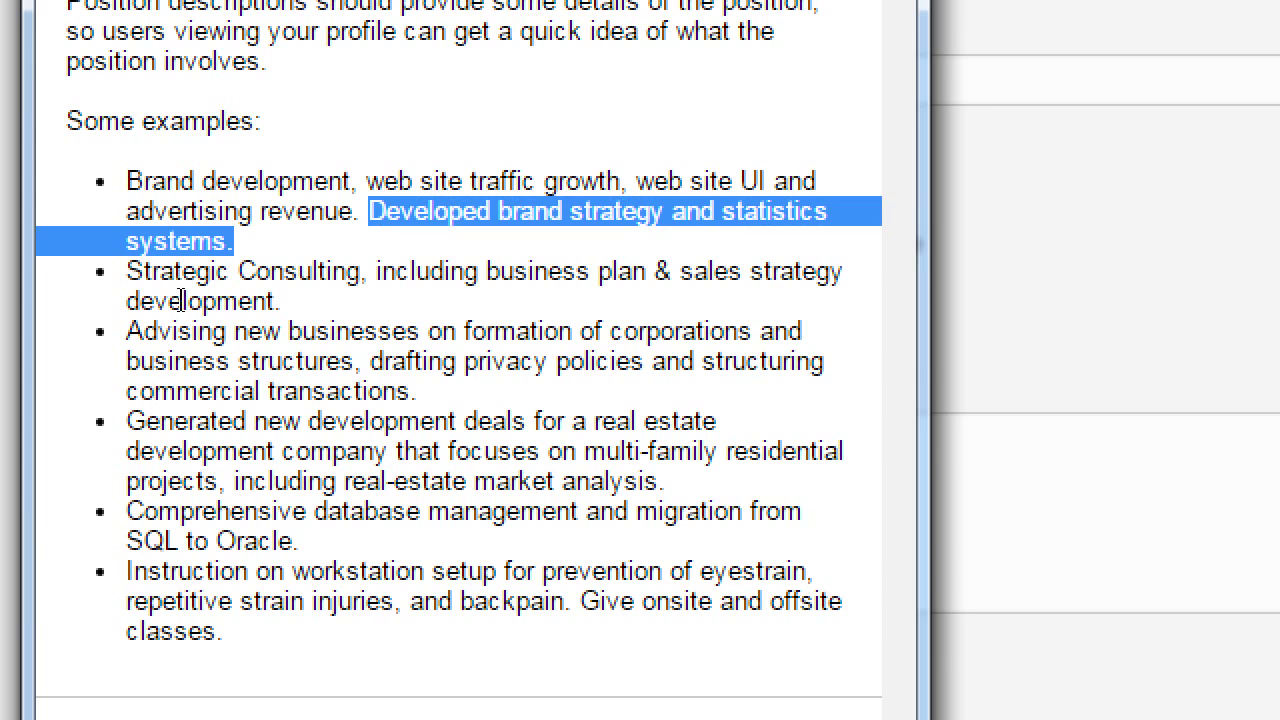
key("shift+Left")
key("shift+Right")
left_click_drag(165, 505, 64, 284)
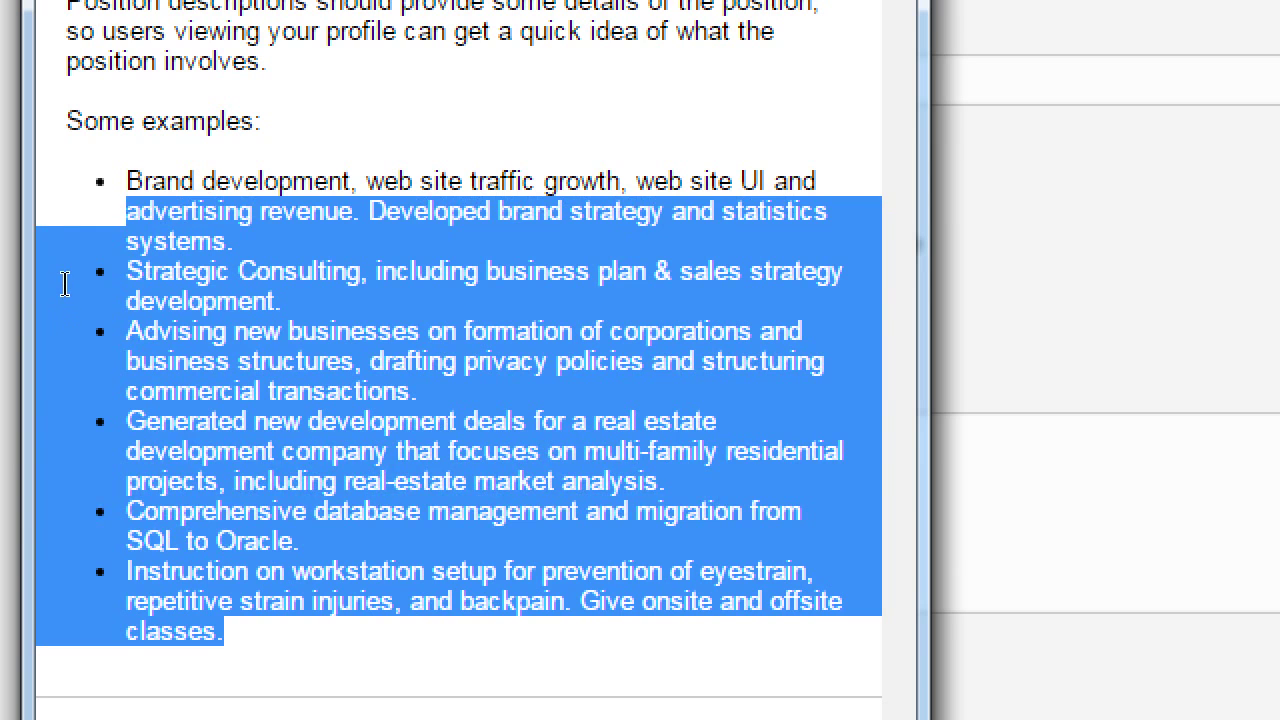
left_click(193, 347)
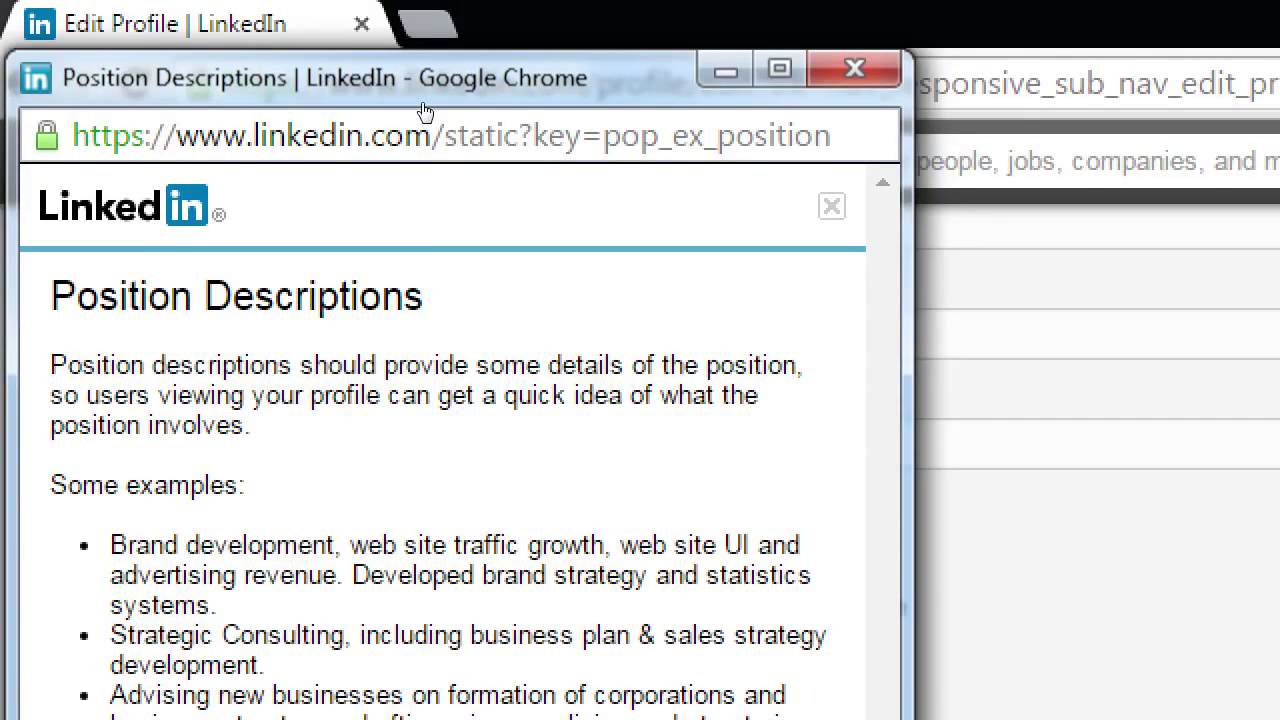
Type 'Website branding and UI design. Server management' into the Description box.
key("ctrl+w")
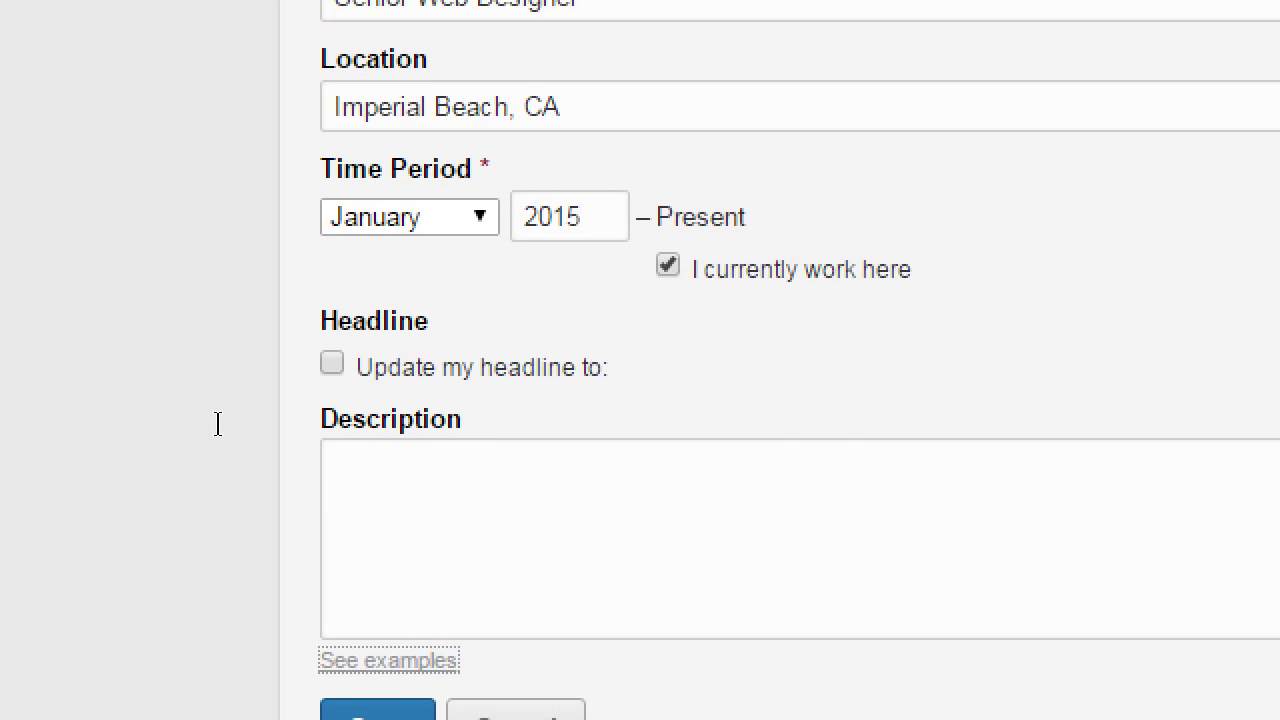
key("shift+Tab")
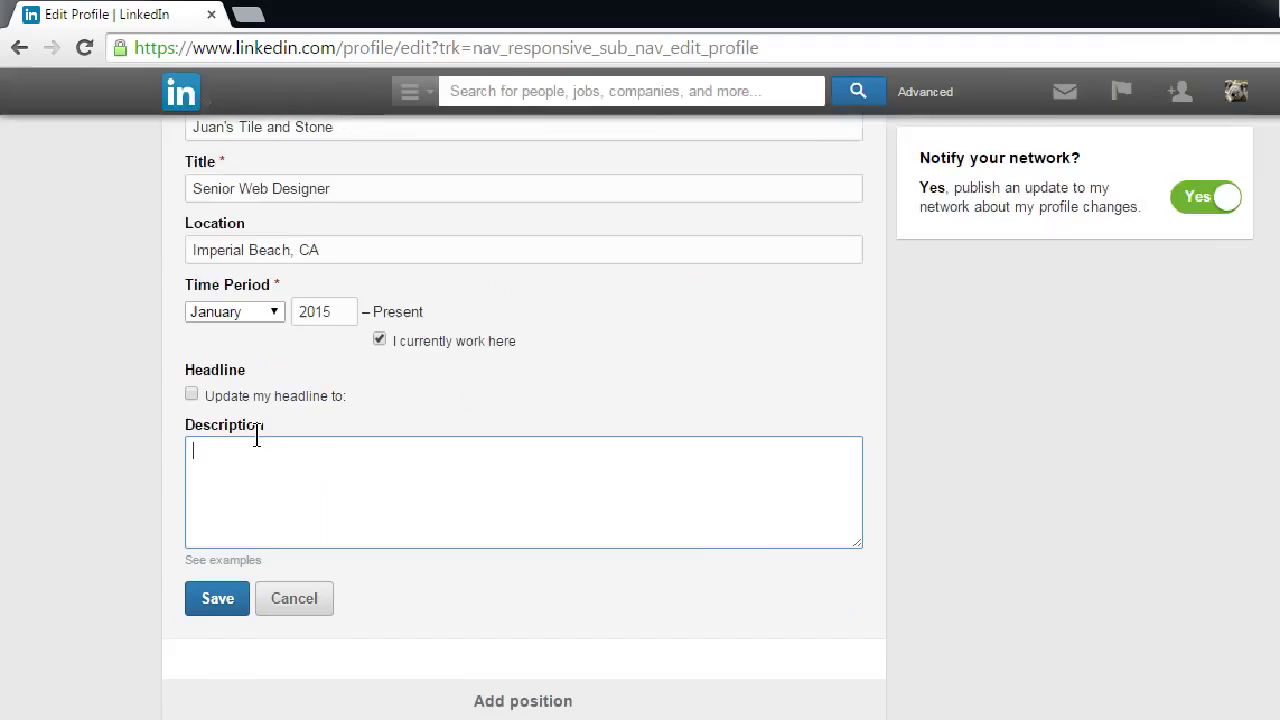
type("Website branding and UI design. Server management.")
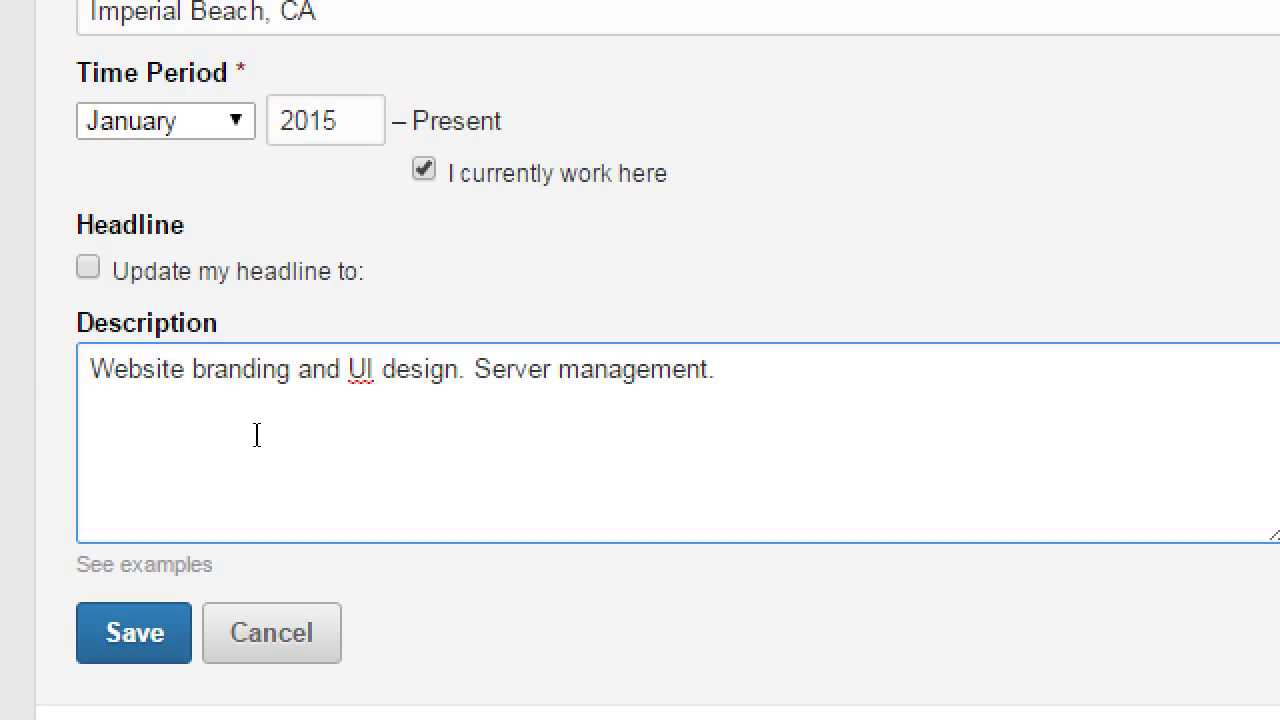
Delete the 'Server management' sentence and save the Experience entry.
key("ctrl+shift+Left")
key("ctrl+shift+Left")
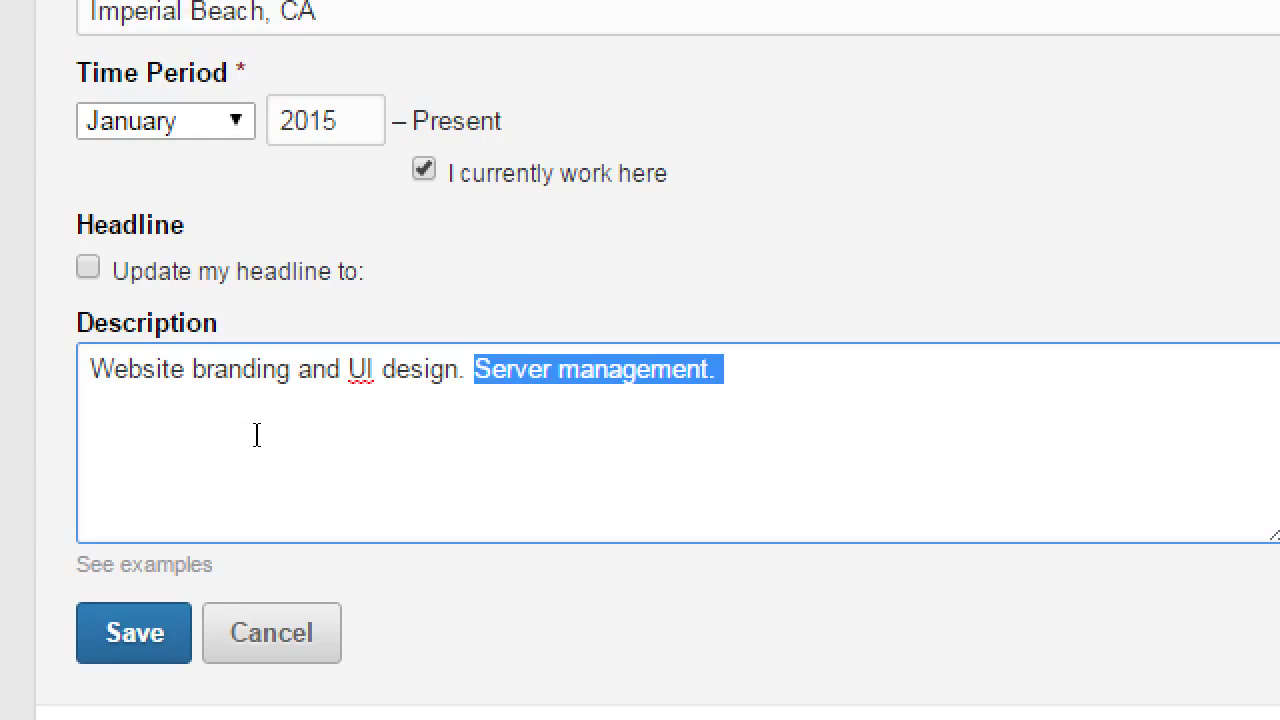
key("BackSpace")
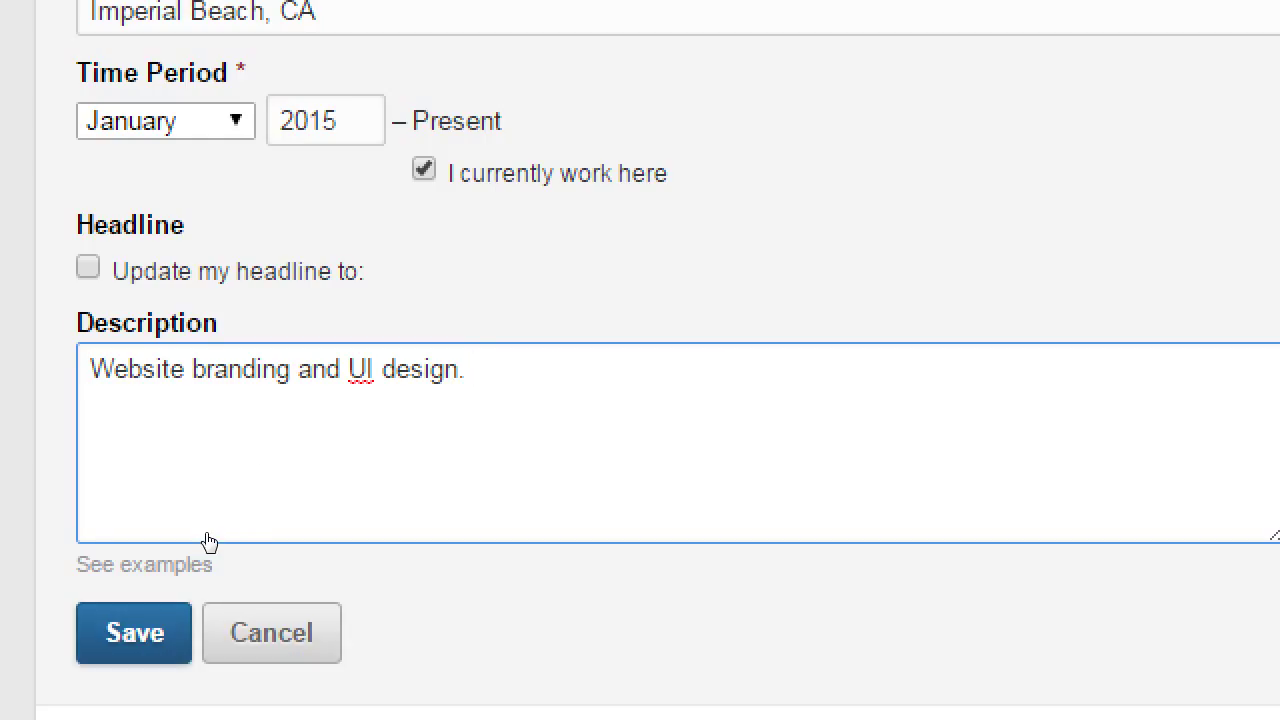
left_click(134, 633)
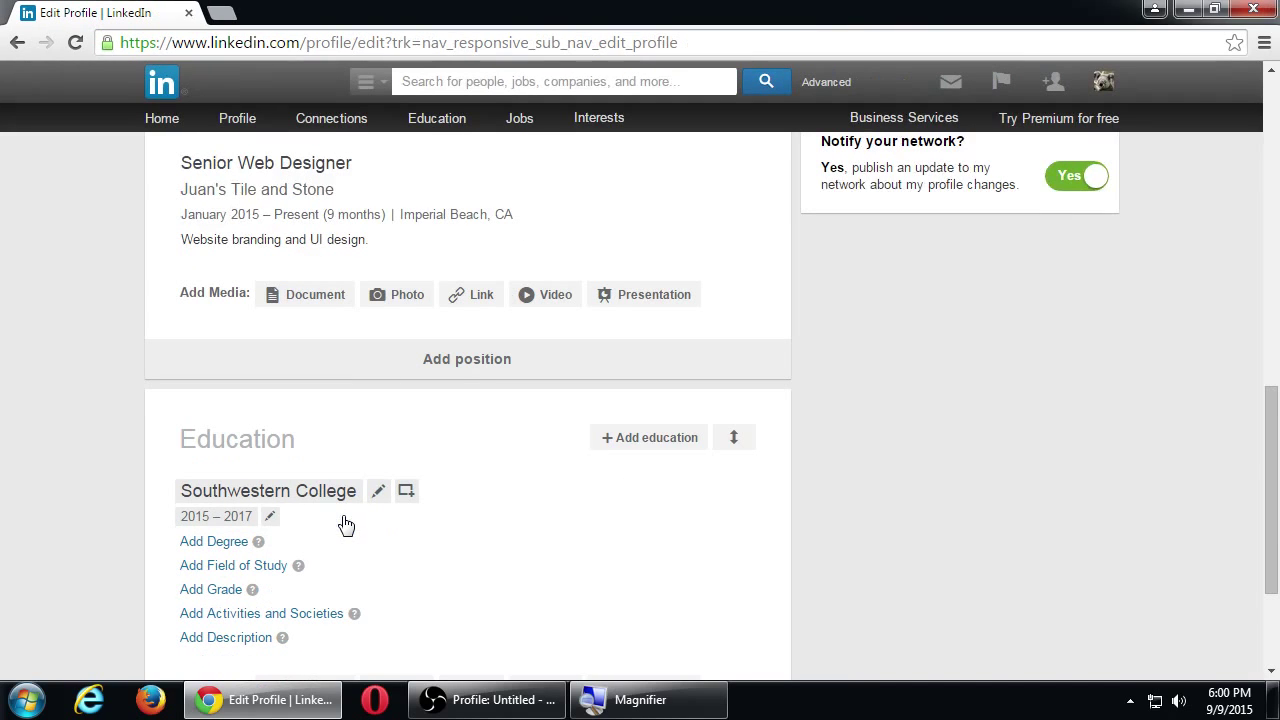
scroll(34, 474, "down", 1)
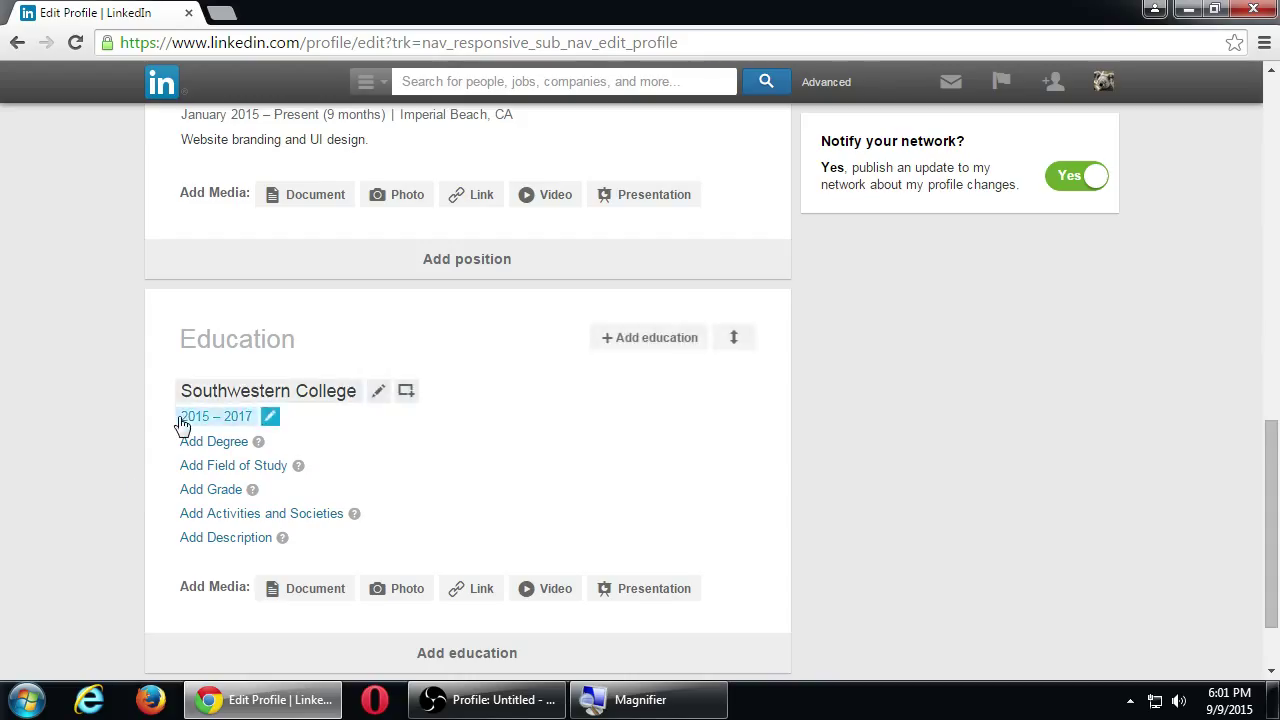
scroll(89, 415, "down", 1)
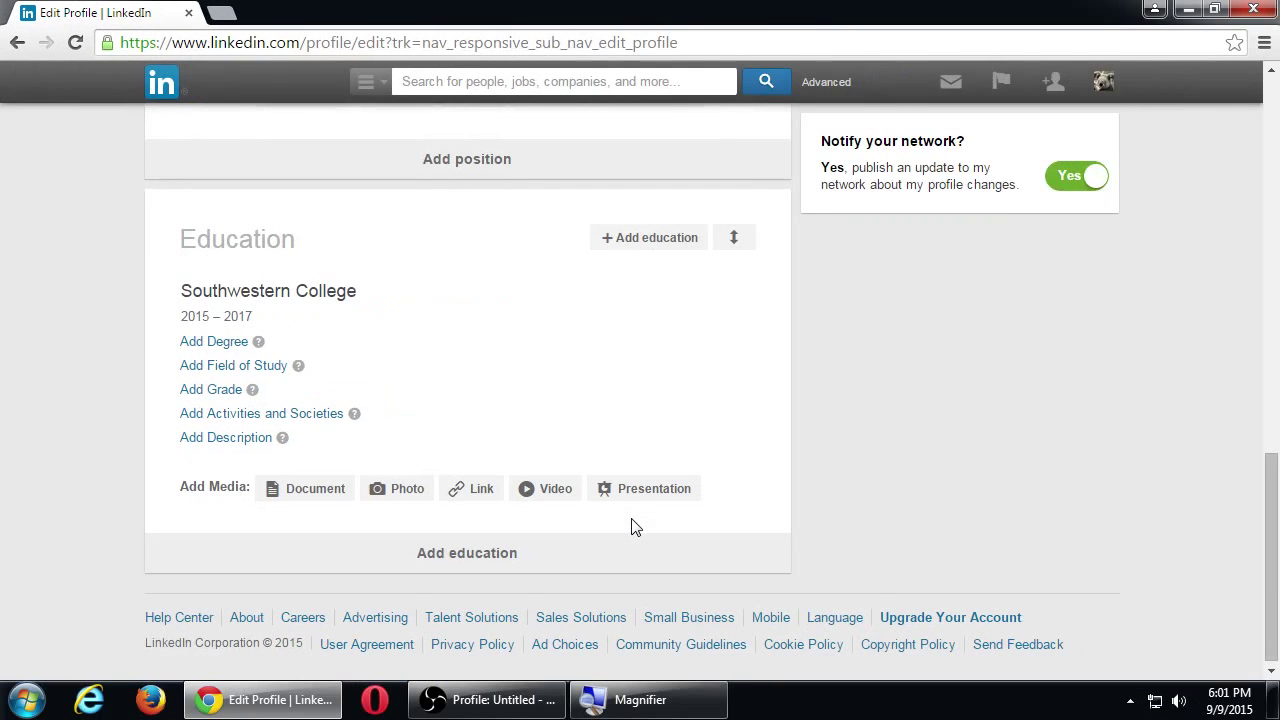
scroll(1010, 451, "down", 1)
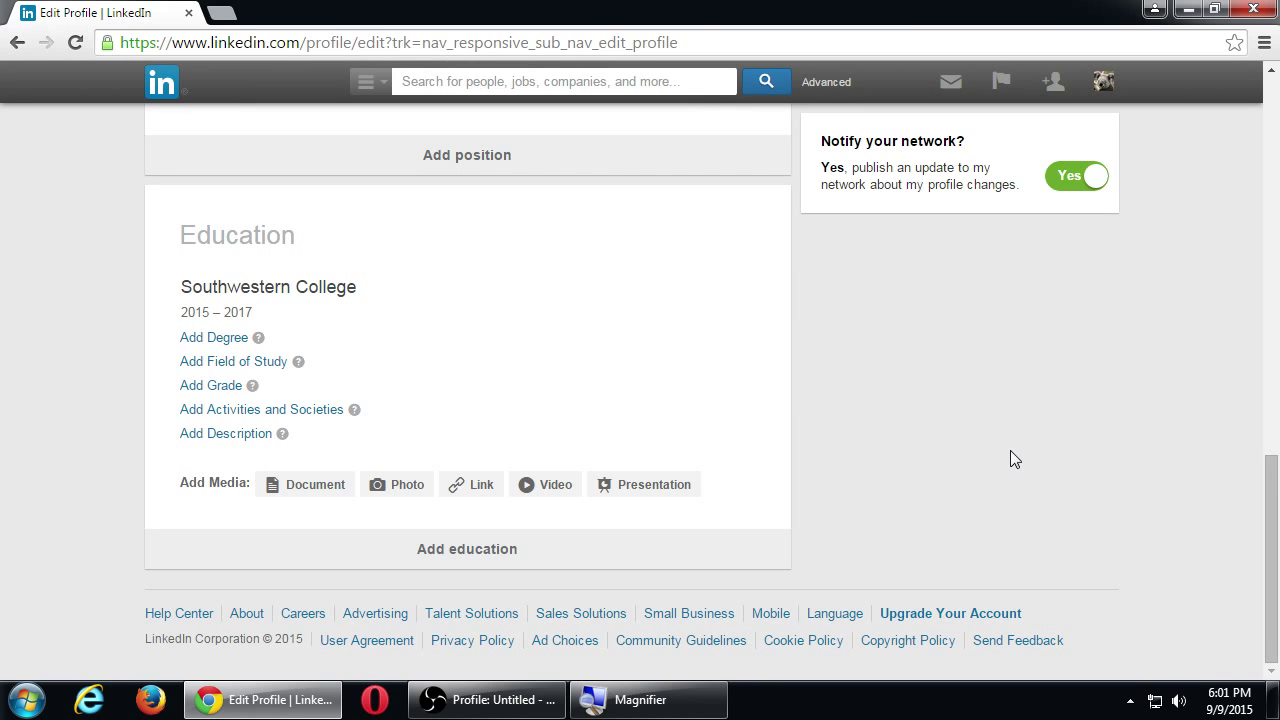
scroll(1141, 400, "up", 9)
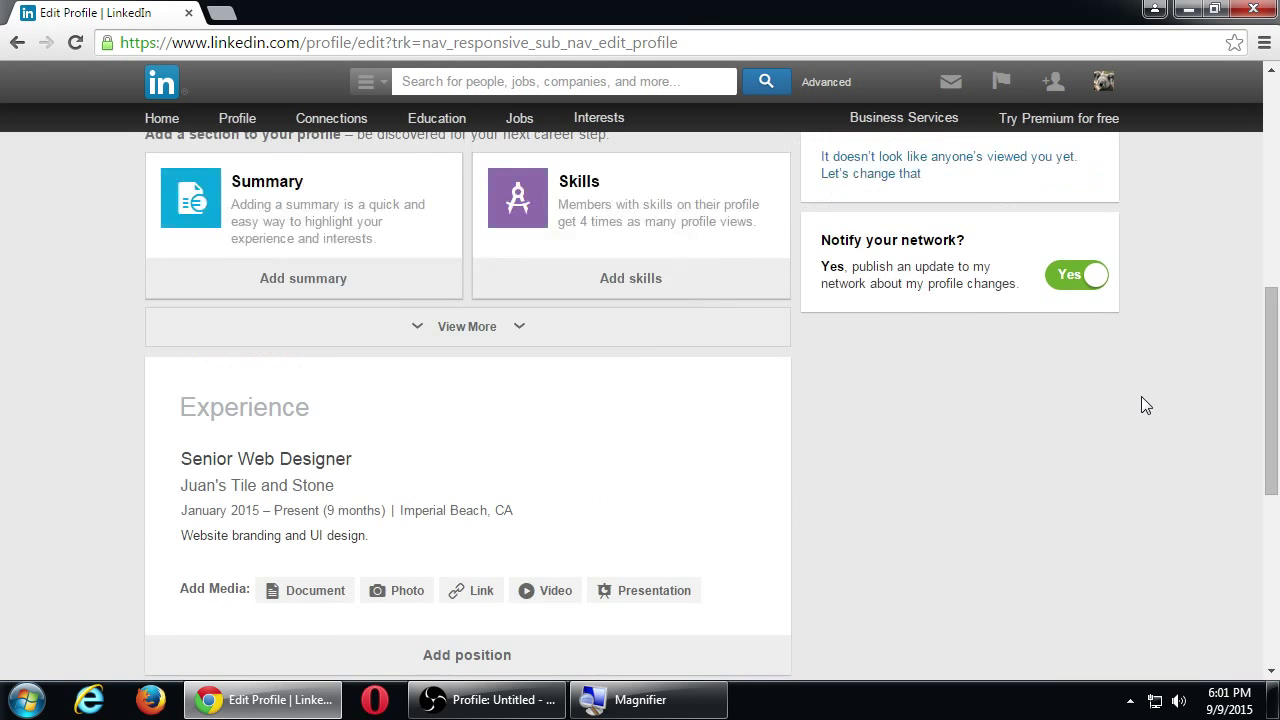
scroll(1141, 396, "up", 3)
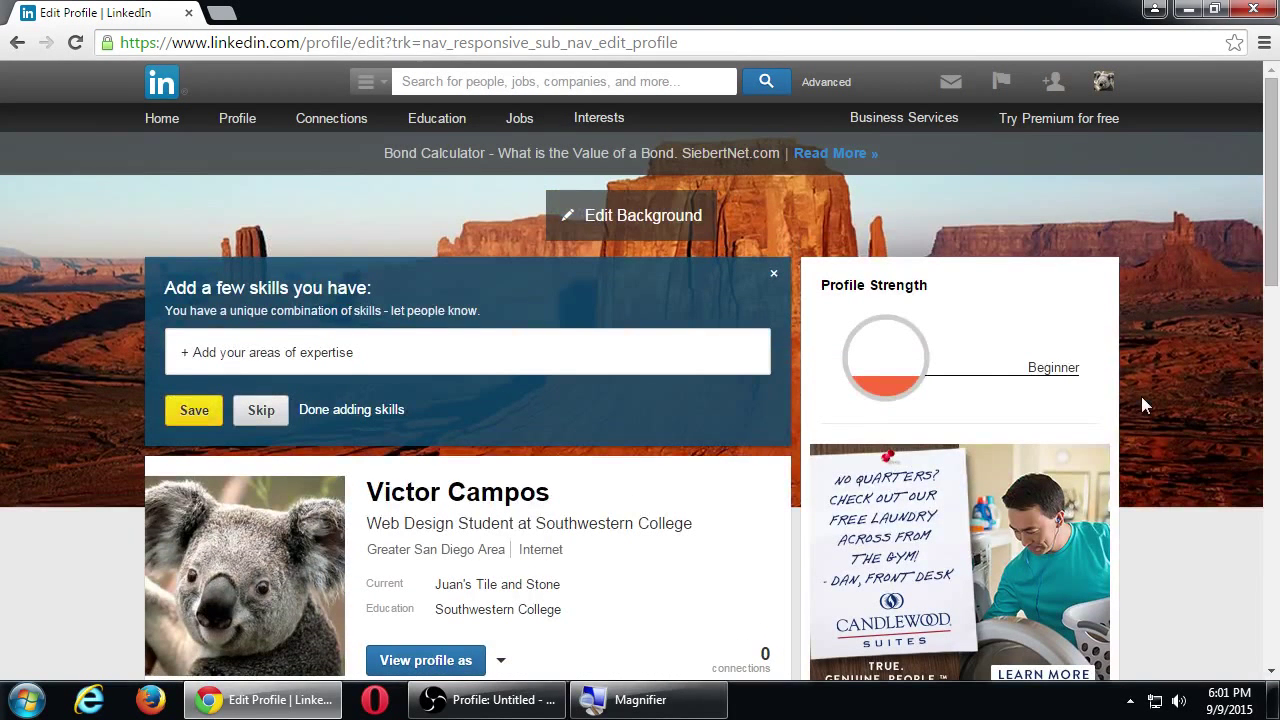
scroll(1159, 399, "down", 3)
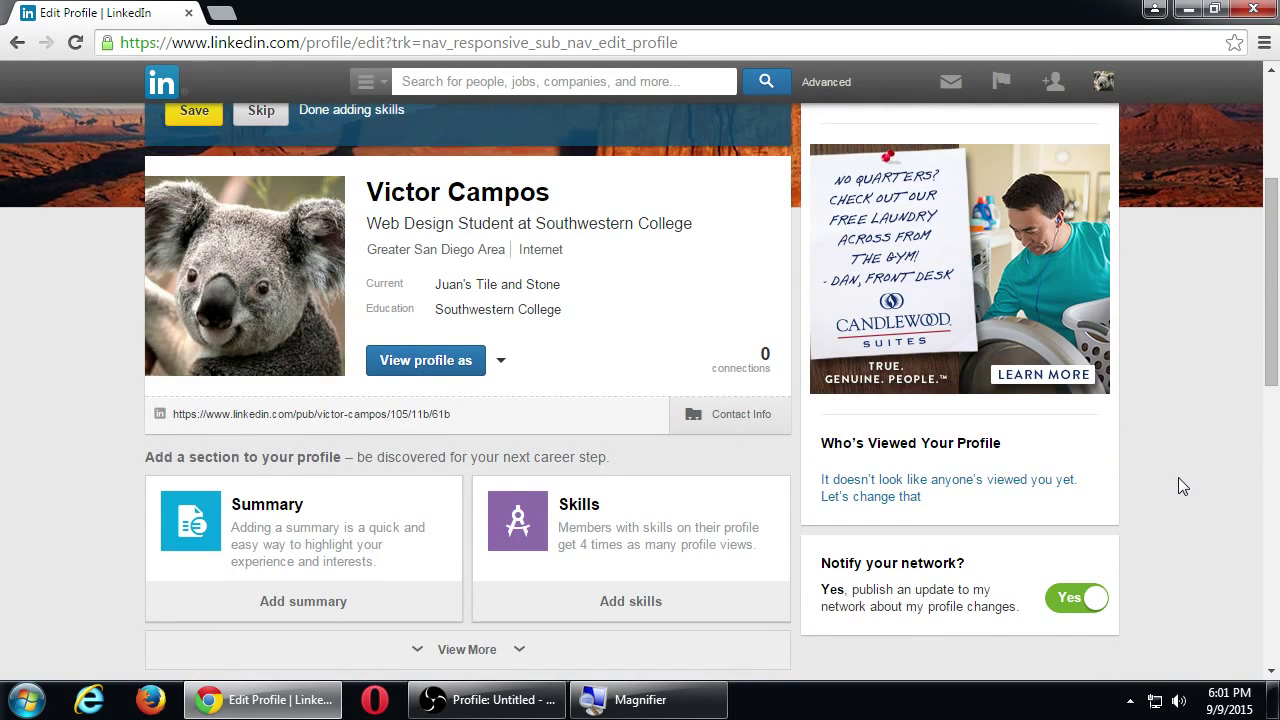
scroll(1178, 480, "down", 3)
scroll(1178, 477, "up", 7)
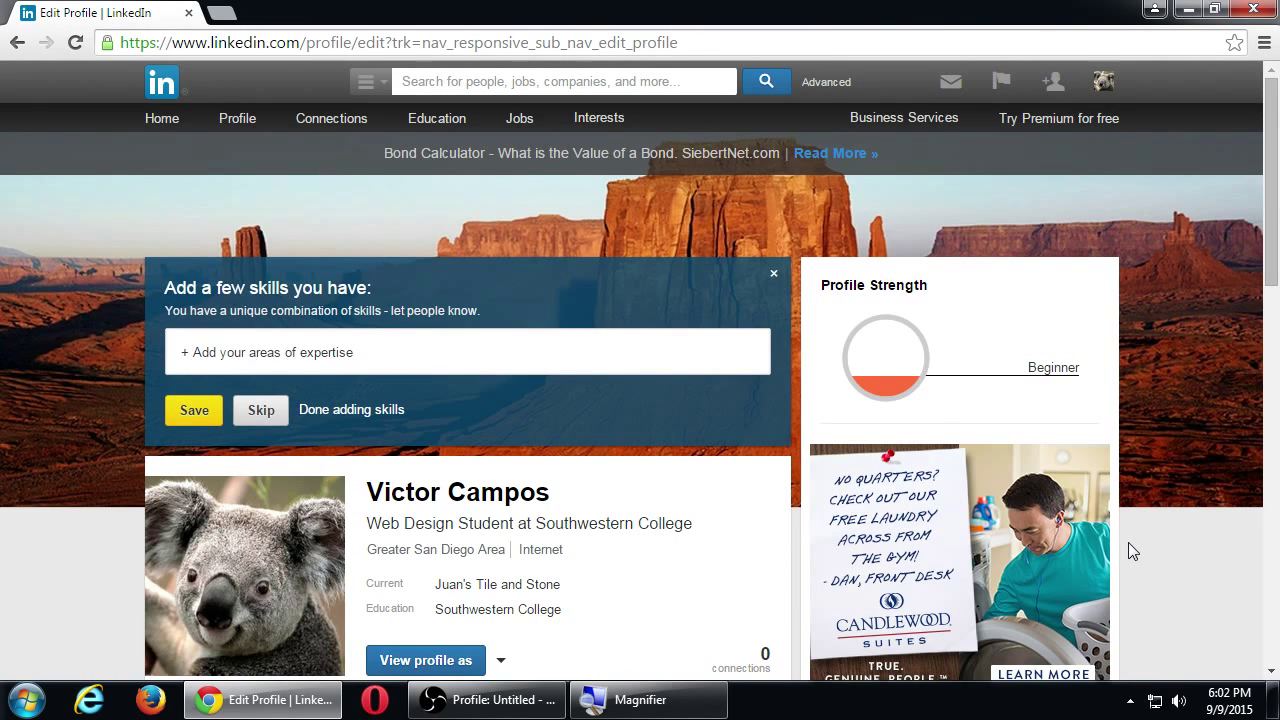
scroll(1128, 543, "down", 1)
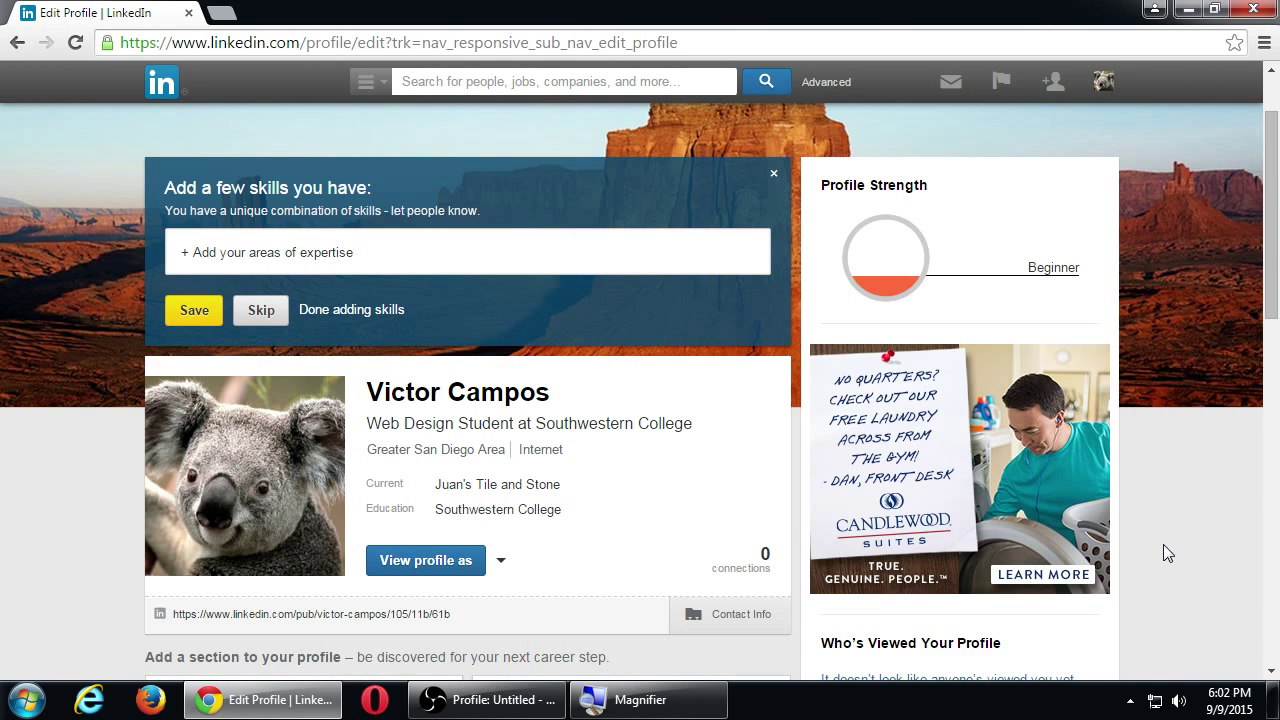
scroll(1163, 541, "down", 10)
scroll(1162, 547, "up", 12)
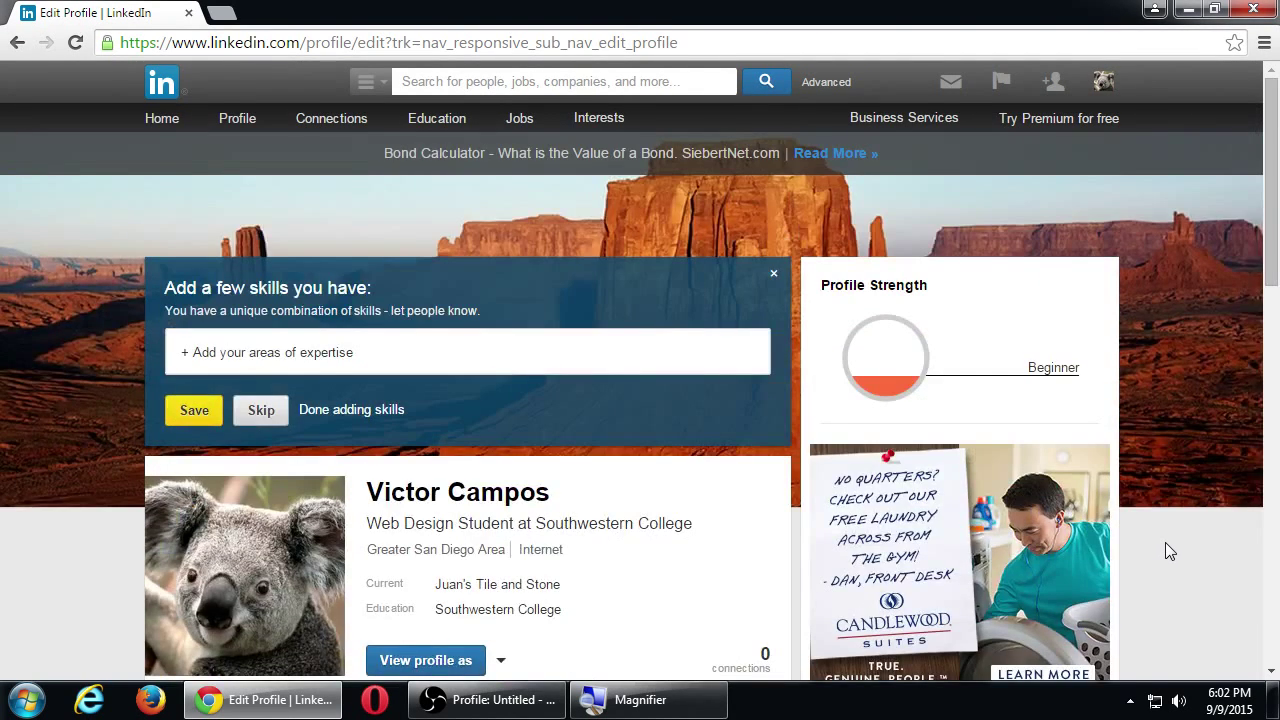
scroll(1166, 513, "down", 2)
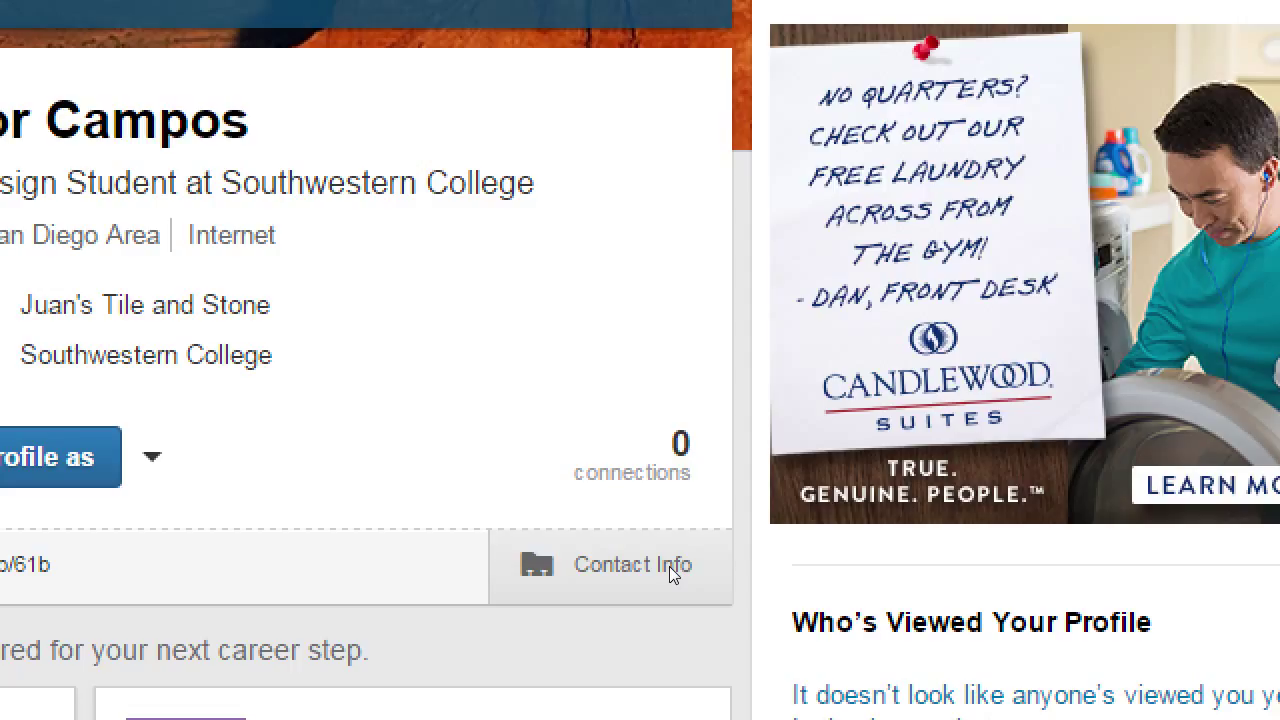
Open the Contact Info panel, returning from the email sign-in detour to show email, phone and address rows.
left_click(716, 530)
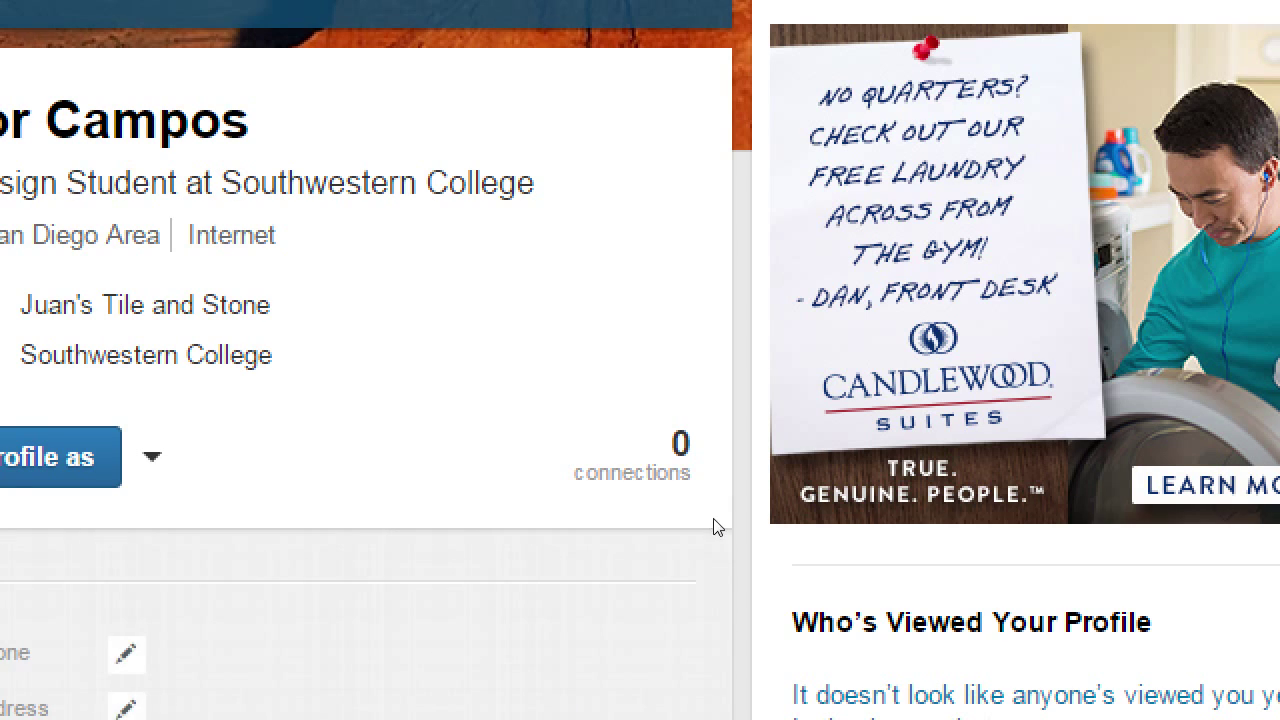
scroll(349, 563, "down", 2)
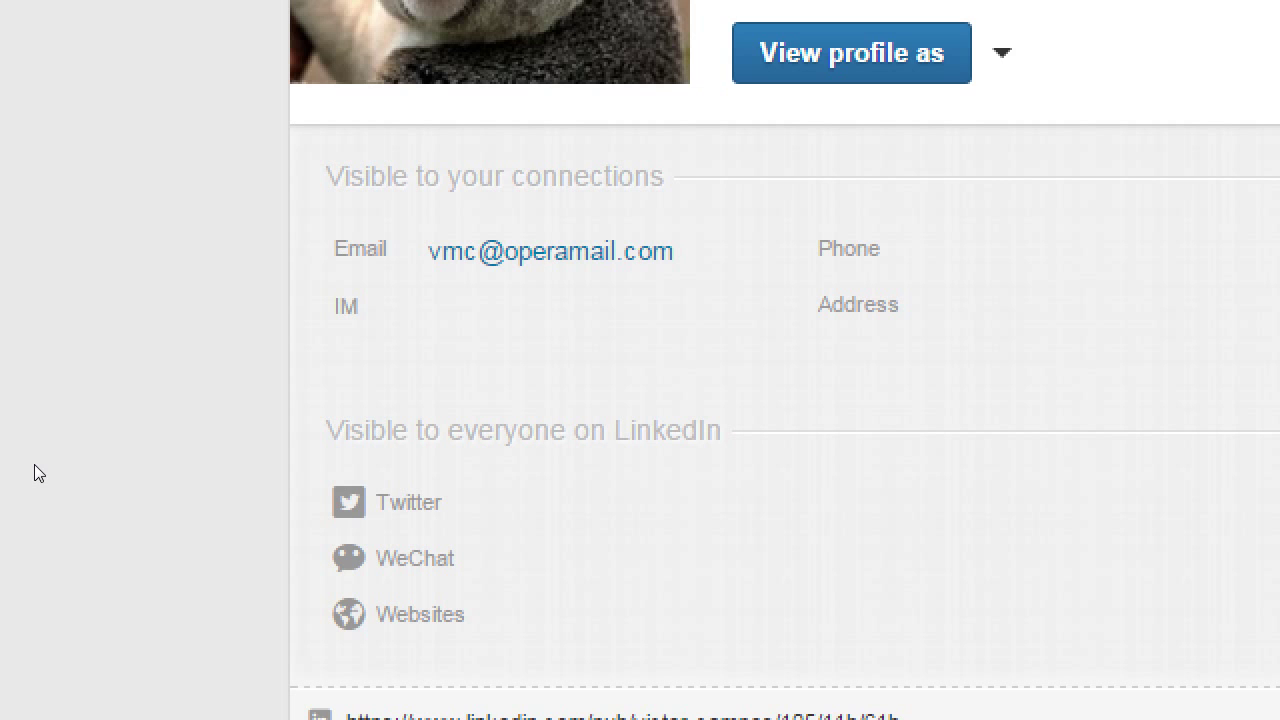
key("super+minus")
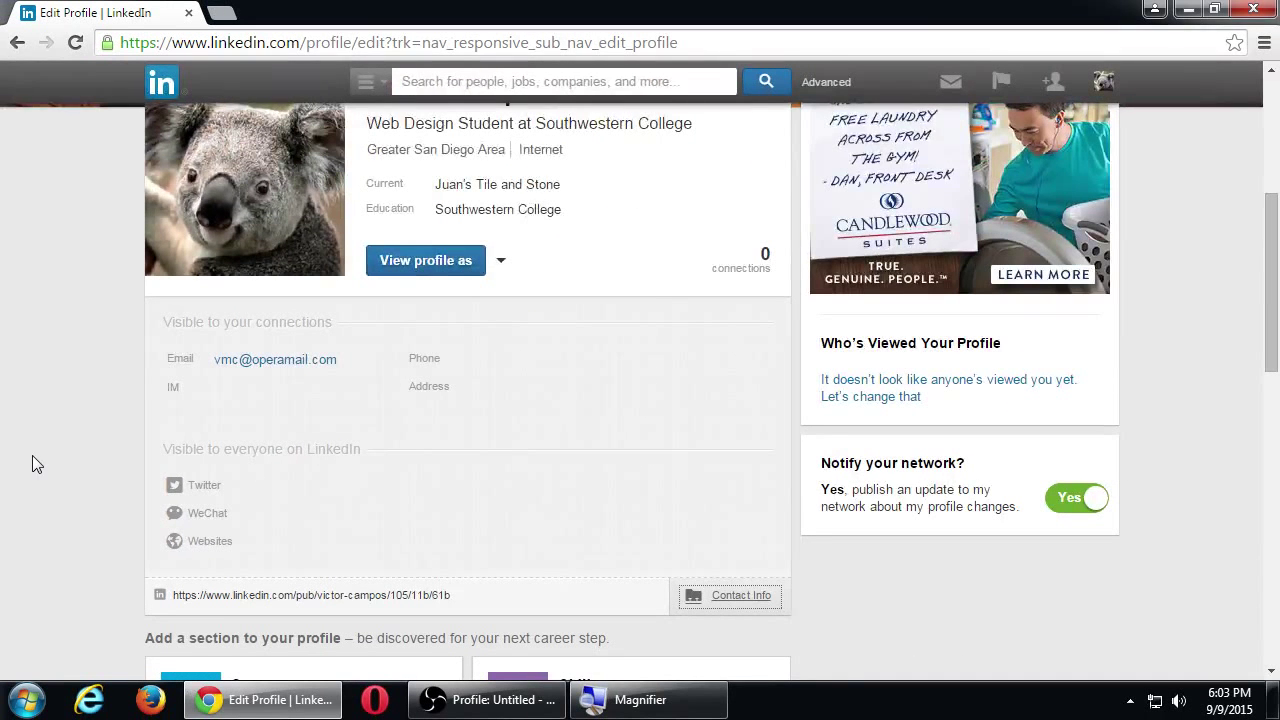
scroll(29, 461, "down", 1)
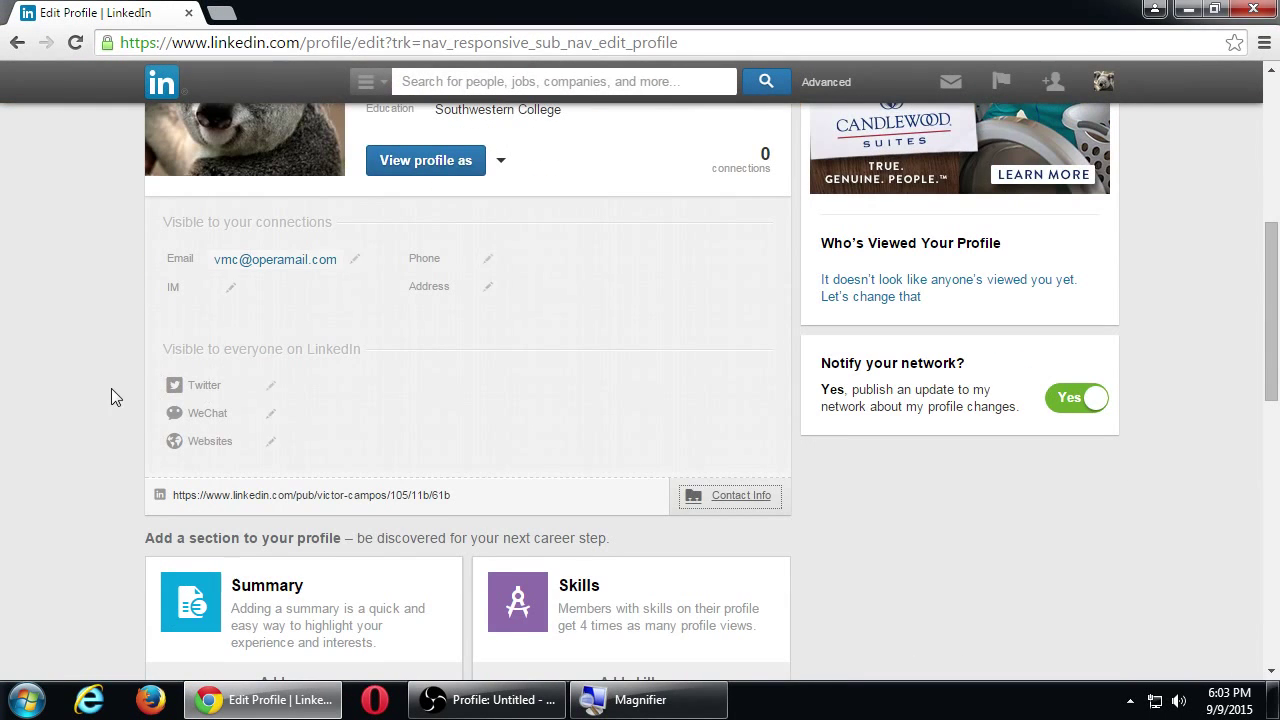
left_click(356, 262)
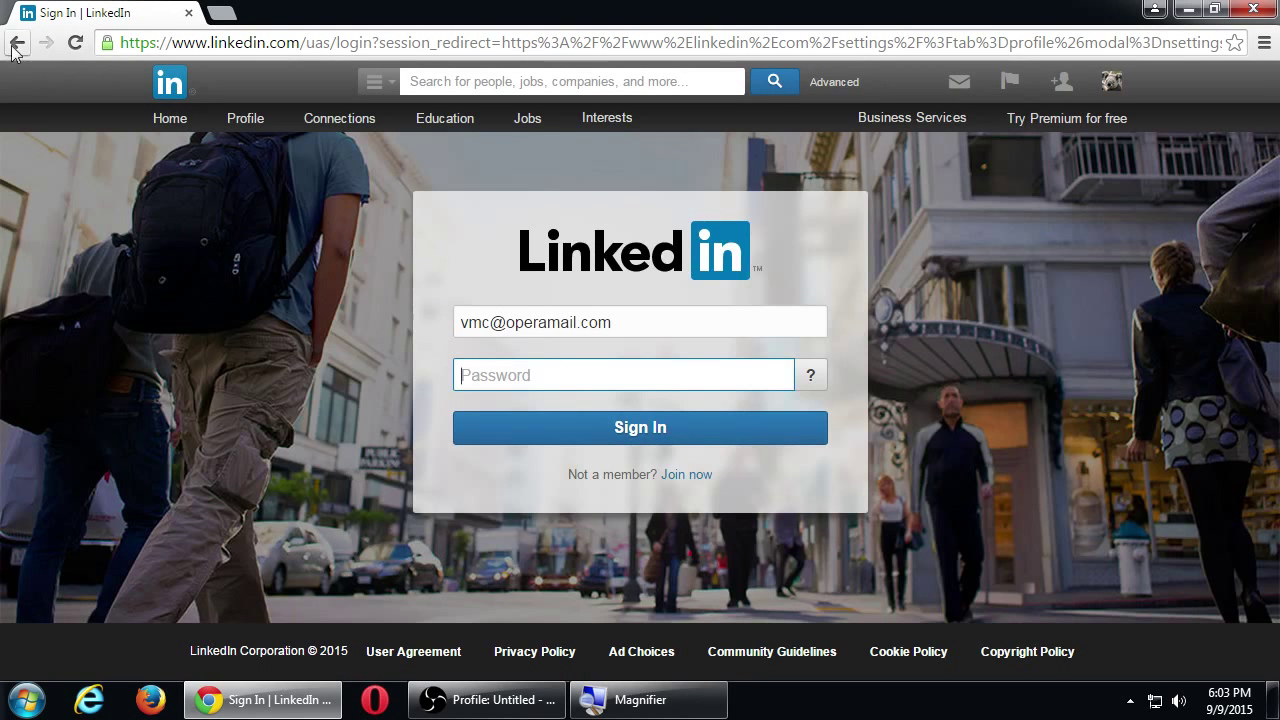
left_click(6, 48)
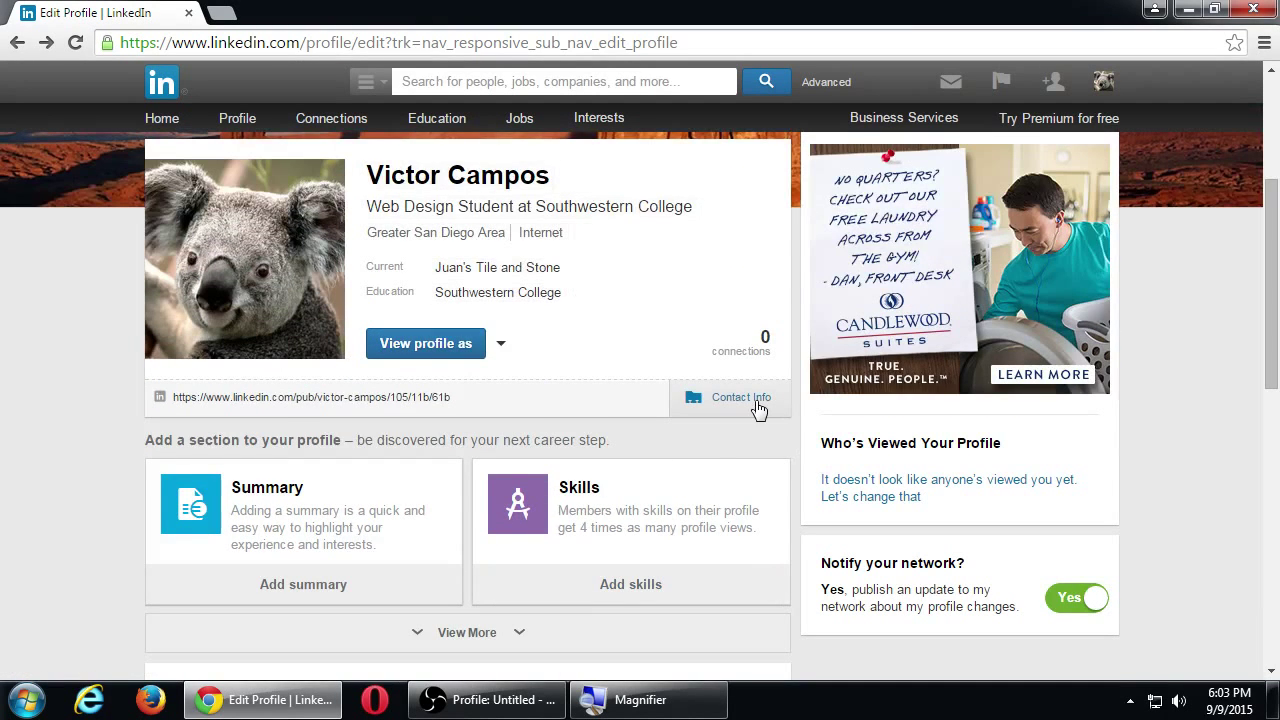
left_click(762, 402)
scroll(715, 507, "down", 1)
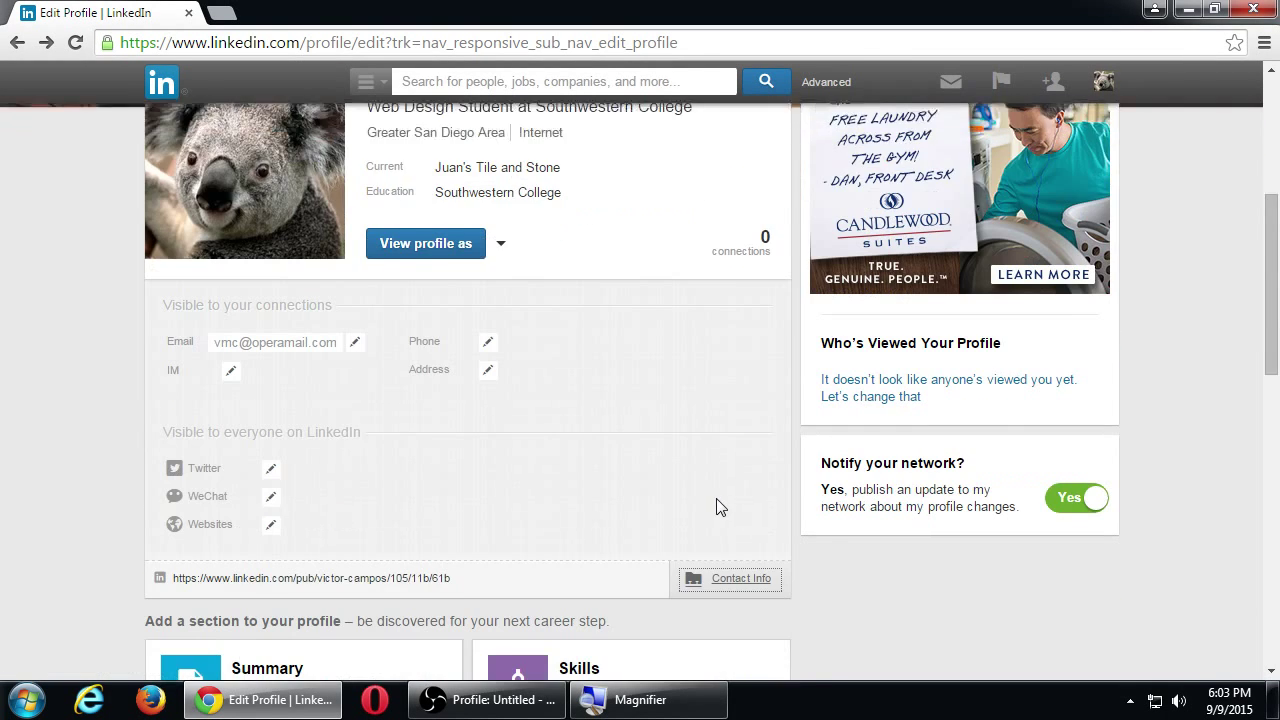
scroll(715, 505, "down", 1)
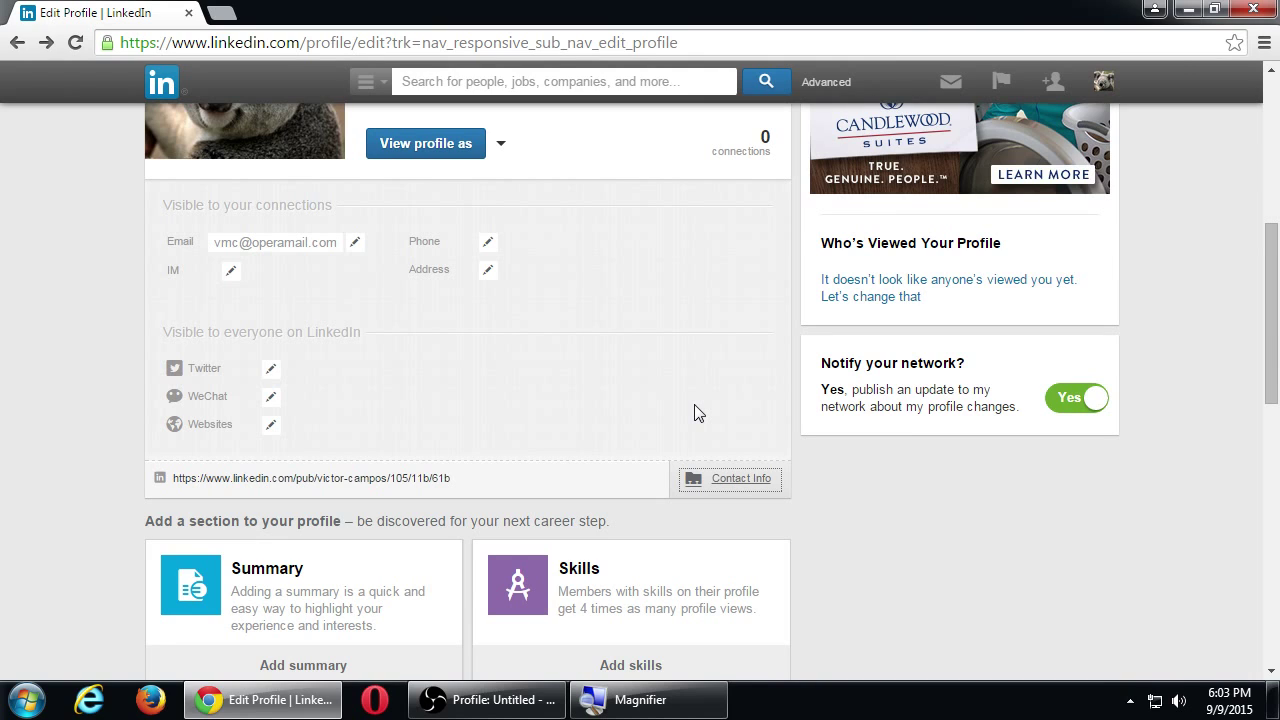